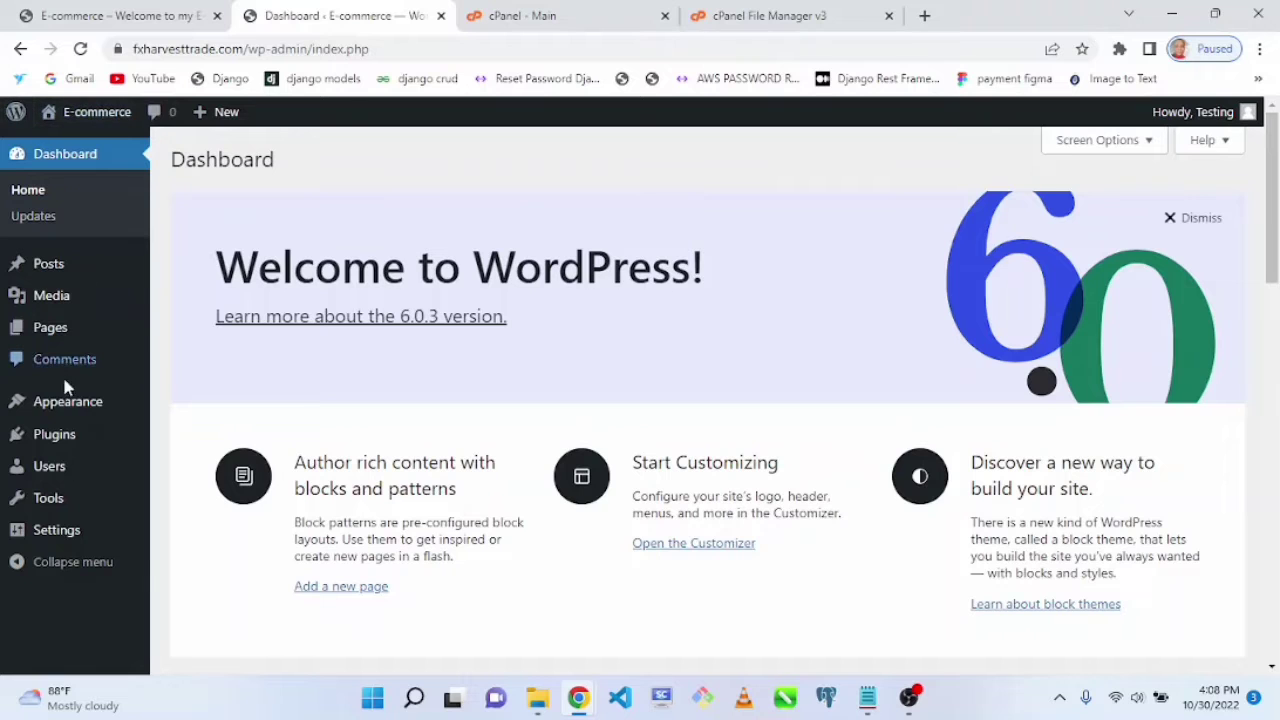
Step: Open the Add Themes page and search the theme directory for ecommerce
{"action": "mouse_move", "coordinate": [62, 410]}
{"action": "left_click", "coordinate": [180, 405]}
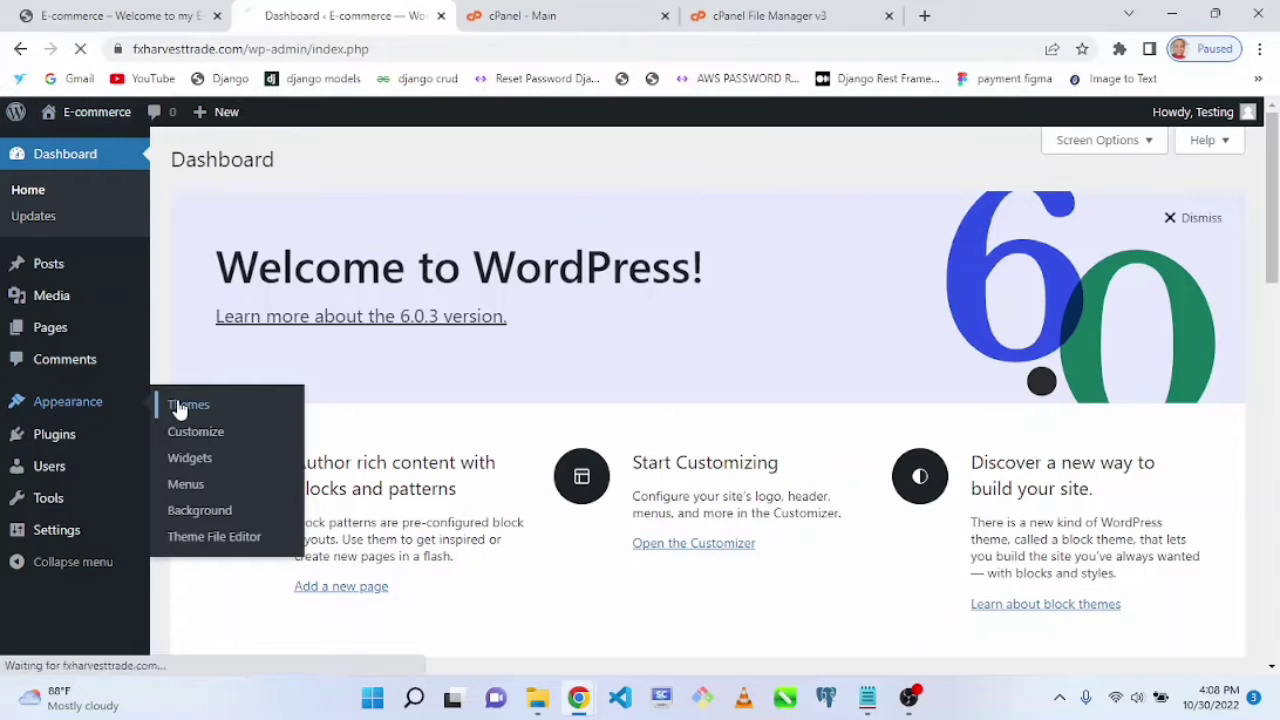
{"action": "scroll", "coordinate": [1265, 413], "scroll_direction": "down", "scroll_amount": 5}
{"action": "left_click", "coordinate": [1120, 475]}
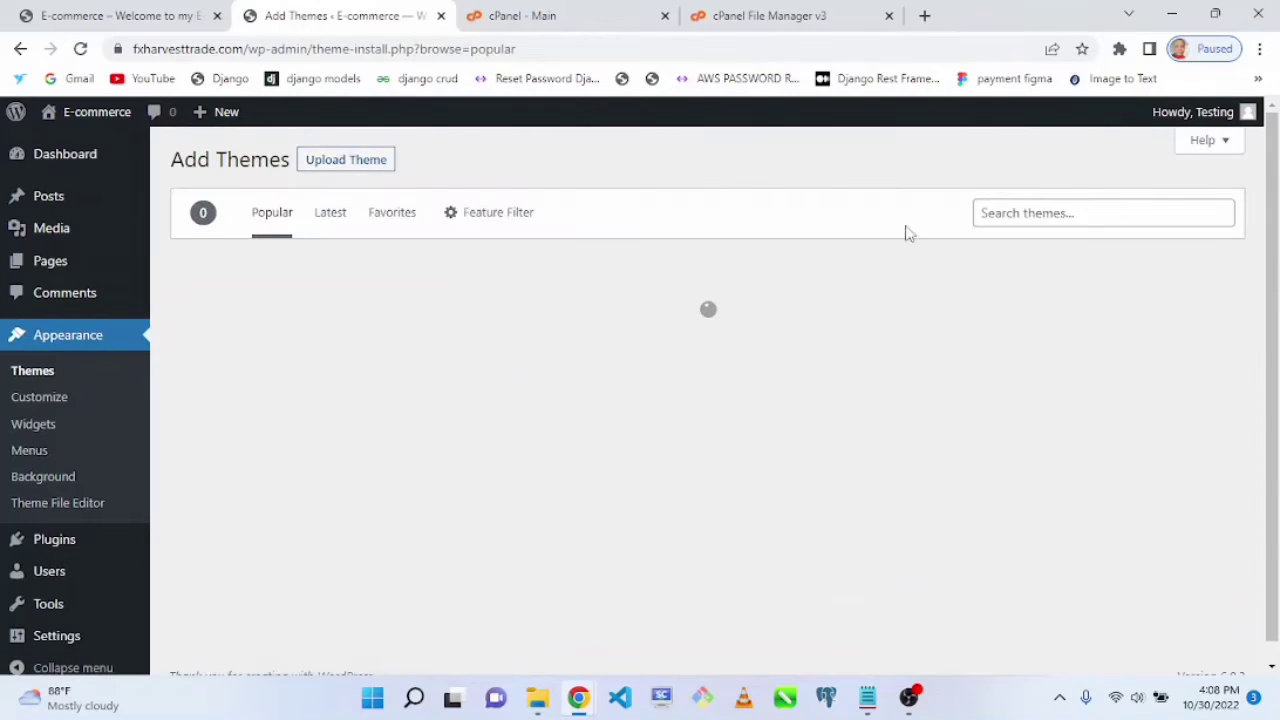
{"action": "left_click", "coordinate": [995, 221]}
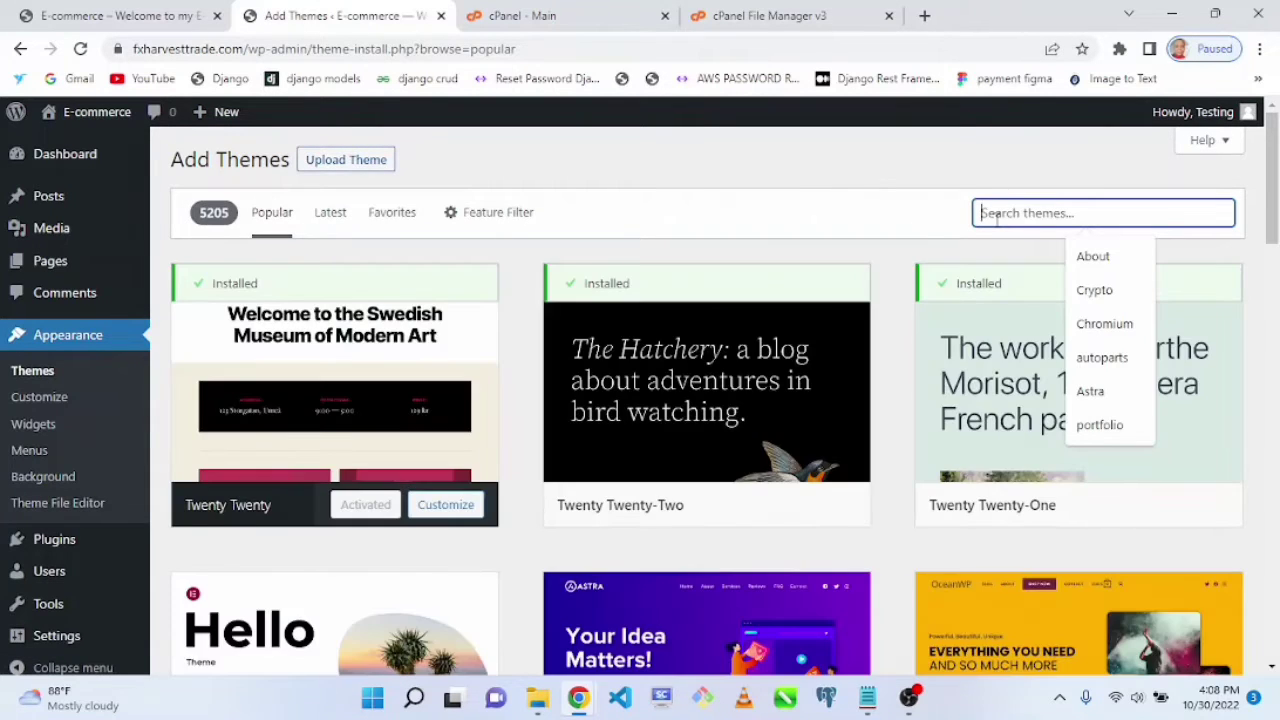
{"action": "type", "text": "ecommer"}
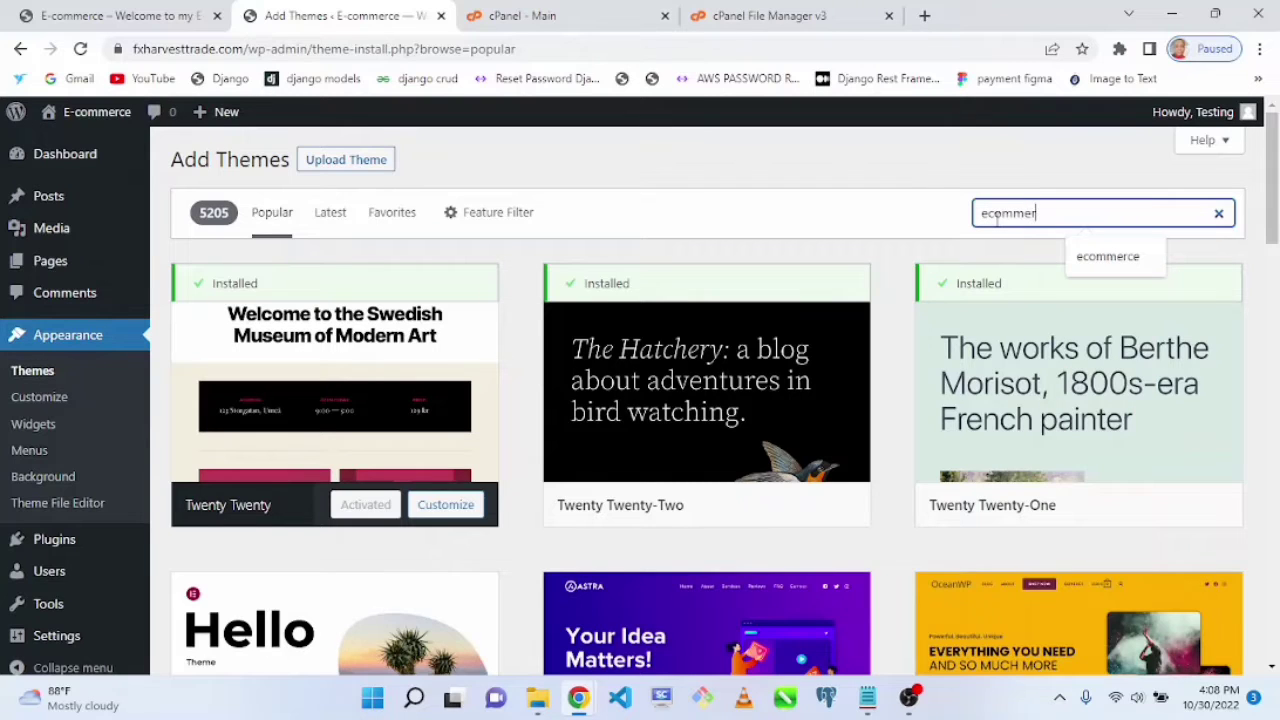
{"action": "type", "text": "ce"}
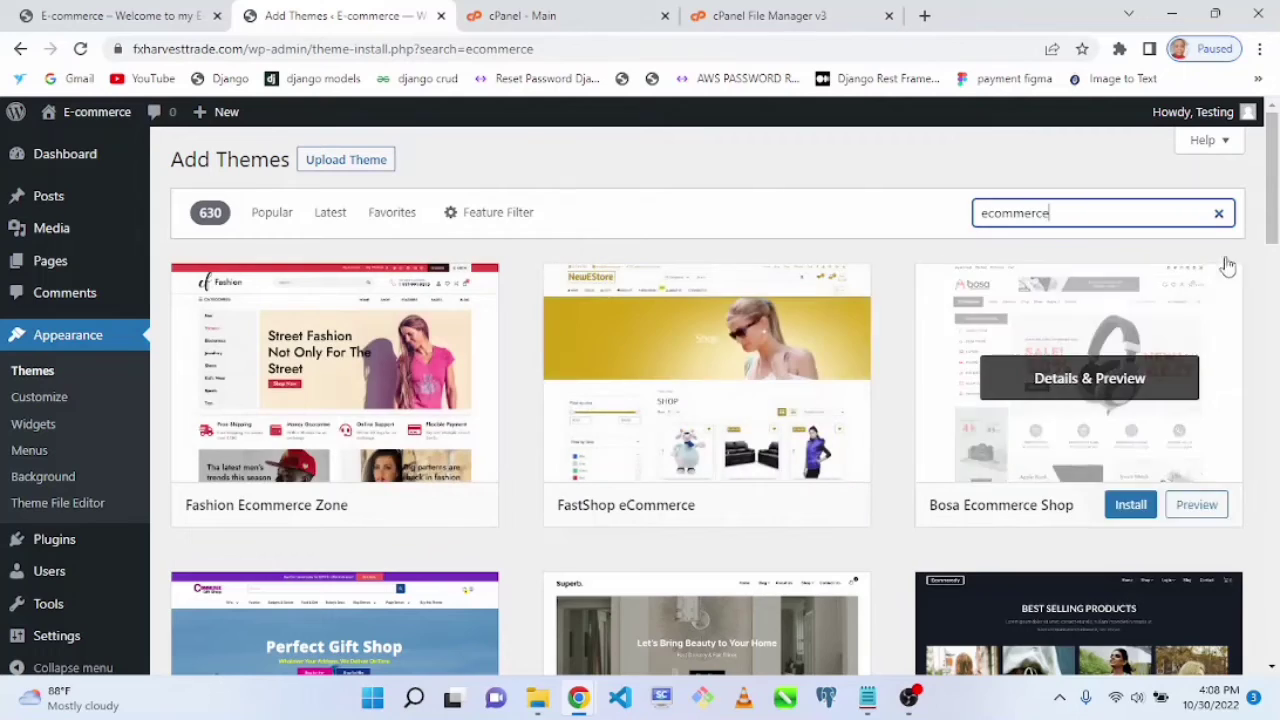
Step: Preview the Ecommerce Starter theme and read its description
{"action": "left_click_drag", "start_coordinate": [1273, 222], "coordinate": [1276, 425]}
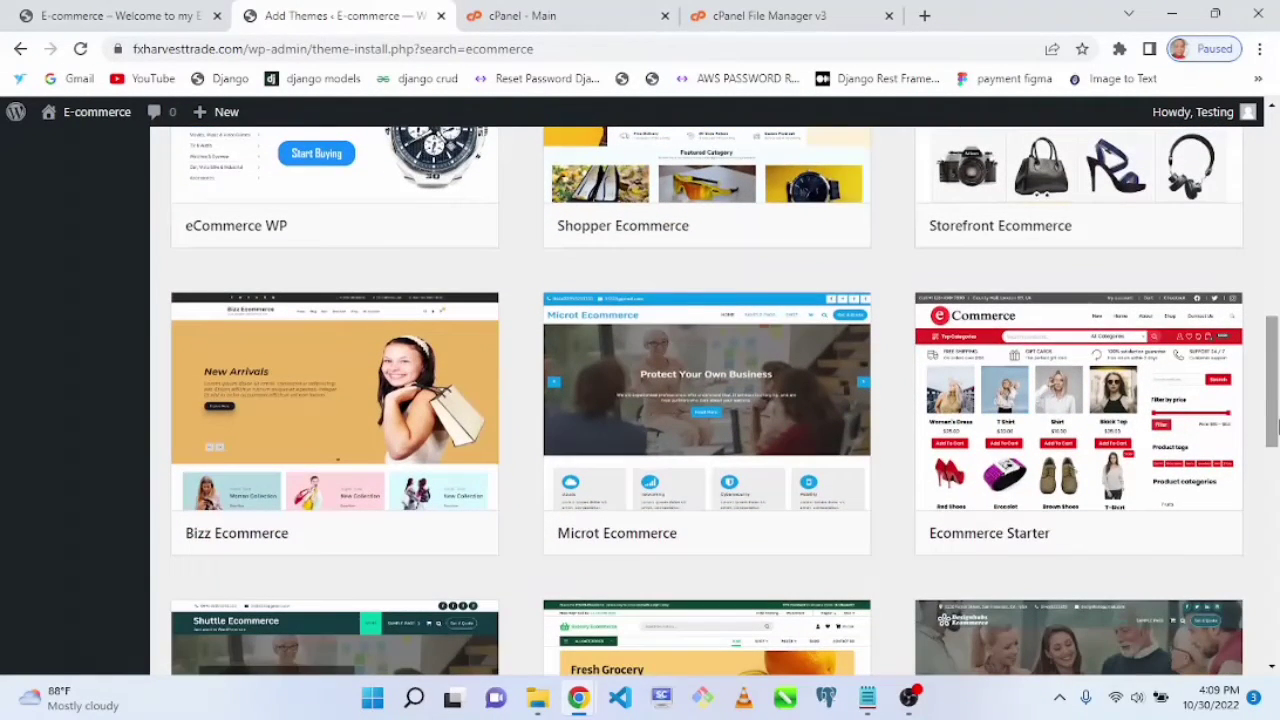
{"action": "left_click_drag", "start_coordinate": [1273, 425], "coordinate": [1273, 425]}
{"action": "mouse_move", "coordinate": [997, 444]}
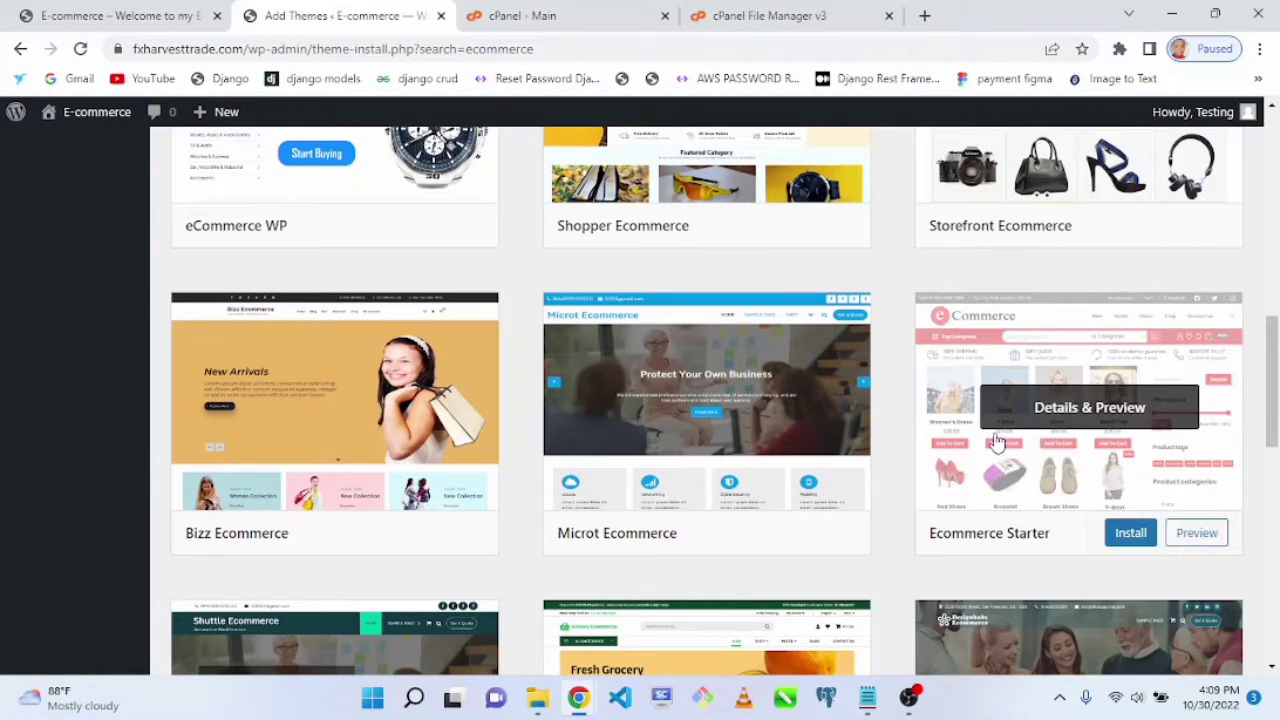
{"action": "left_click", "coordinate": [1098, 413]}
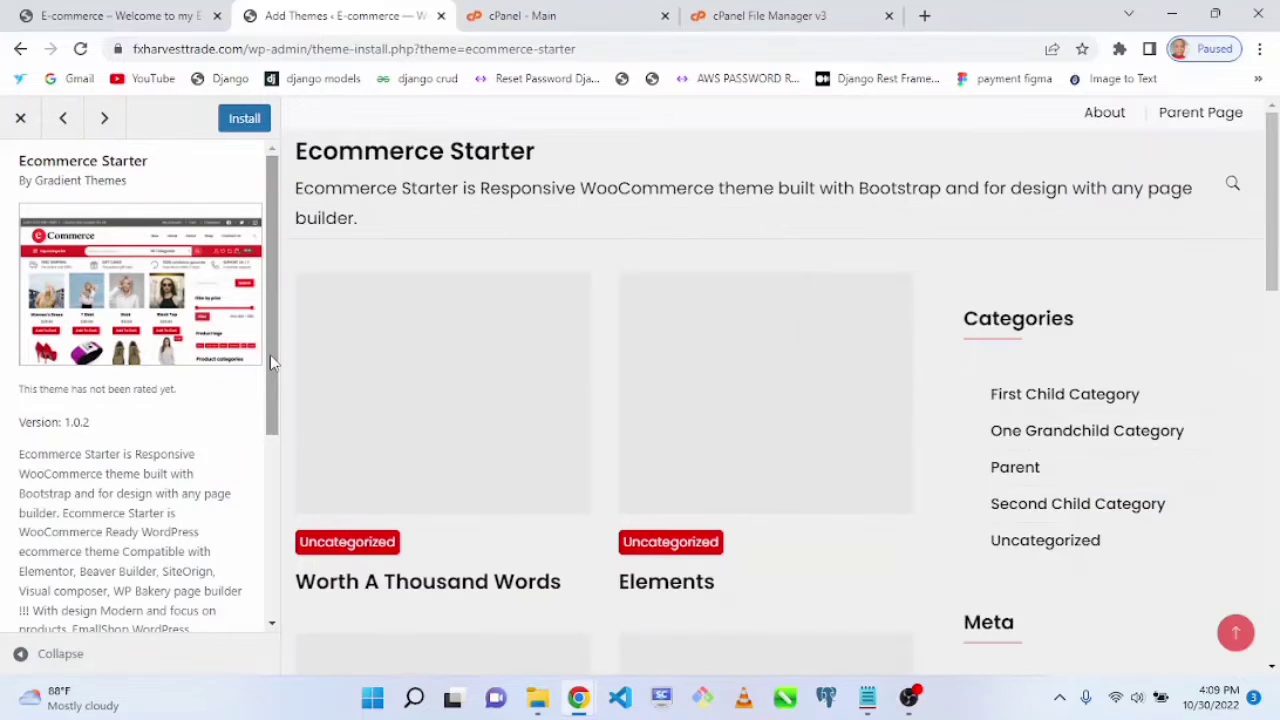
{"action": "left_click_drag", "start_coordinate": [272, 362], "coordinate": [290, 615]}
{"action": "left_click_drag", "start_coordinate": [1272, 255], "coordinate": [1200, 230]}
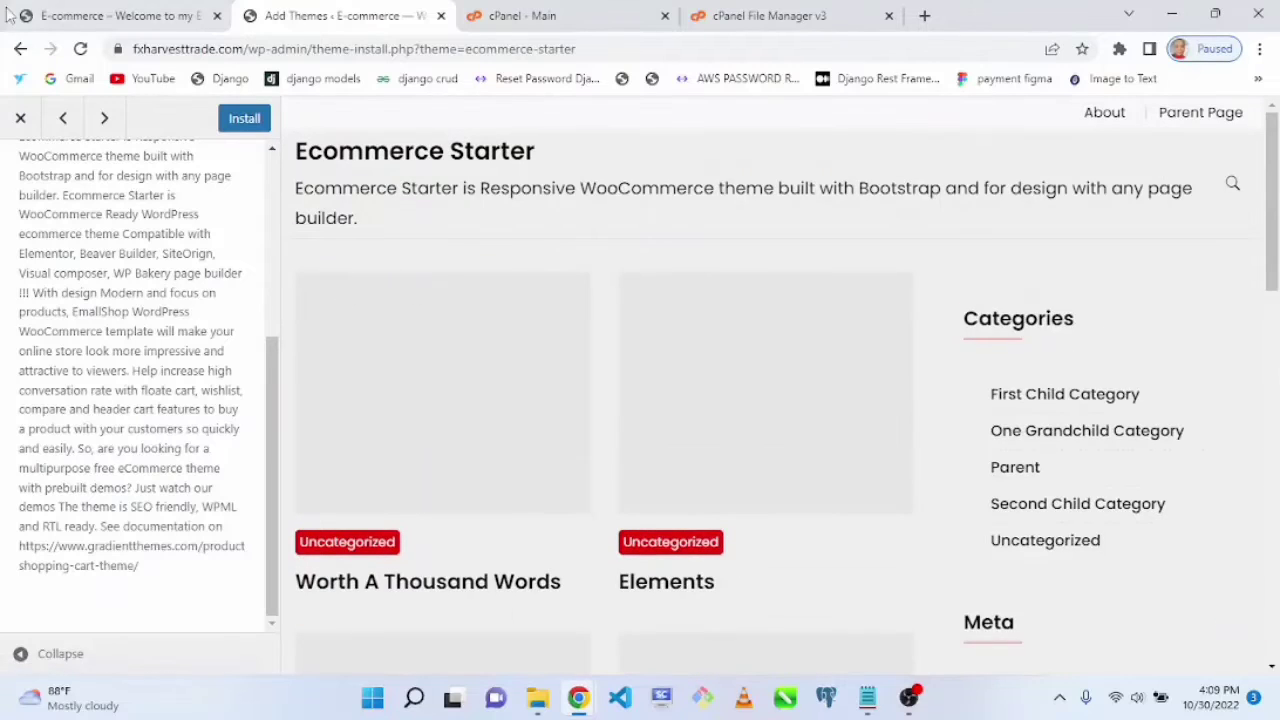
{"action": "left_click", "coordinate": [22, 119]}
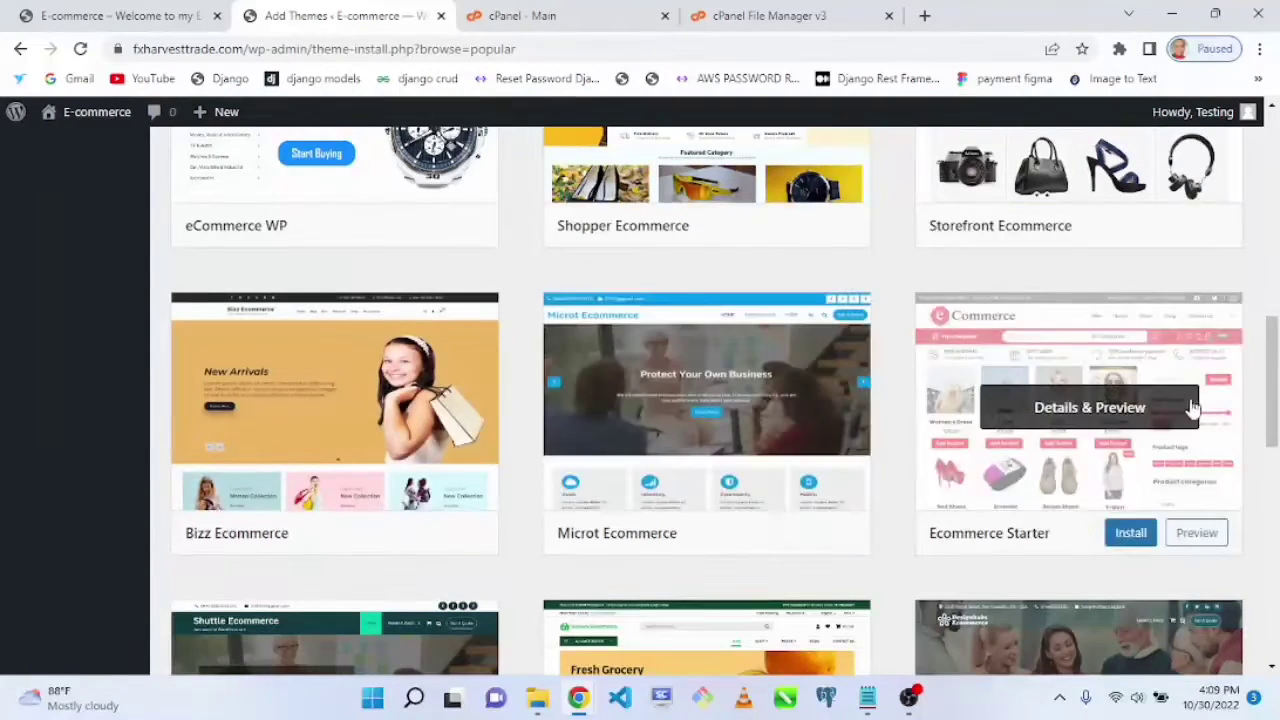
Step: Browse the results and preview the Fashion Ecommerce Zone theme
{"action": "scroll", "coordinate": [1258, 330], "scroll_direction": "up", "scroll_amount": 3}
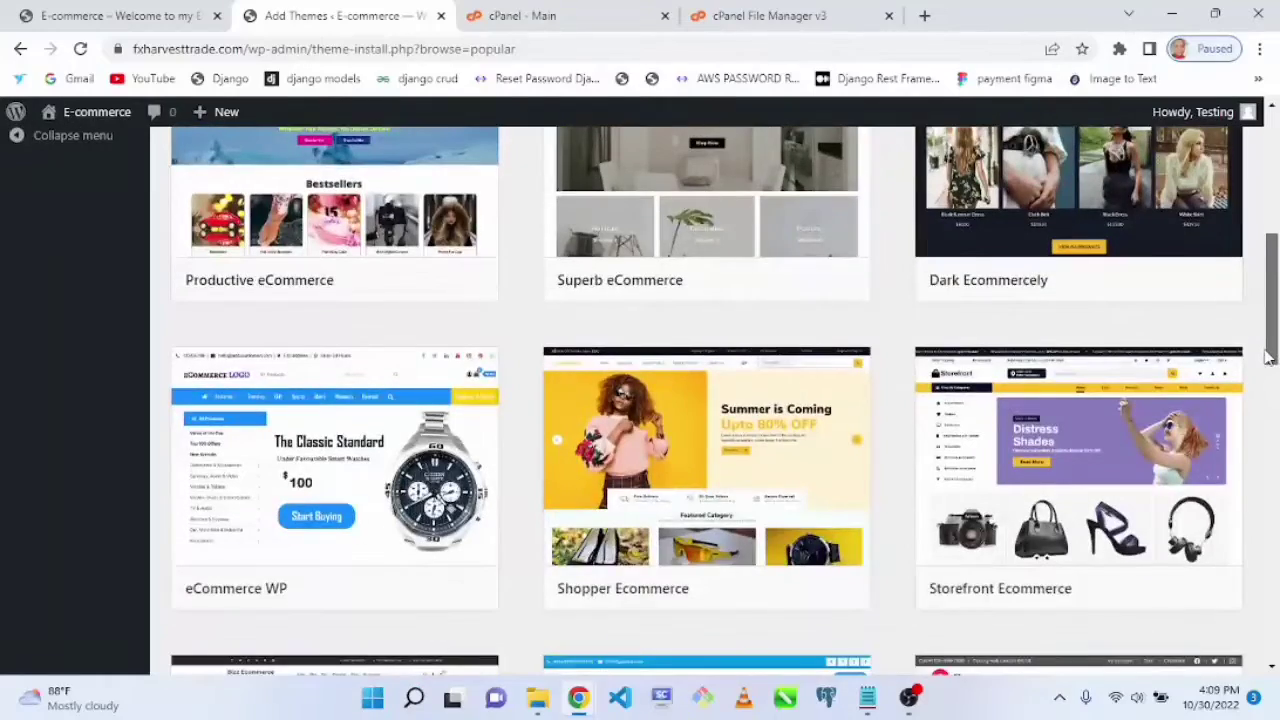
{"action": "scroll", "coordinate": [1258, 330], "scroll_direction": "up", "scroll_amount": 1}
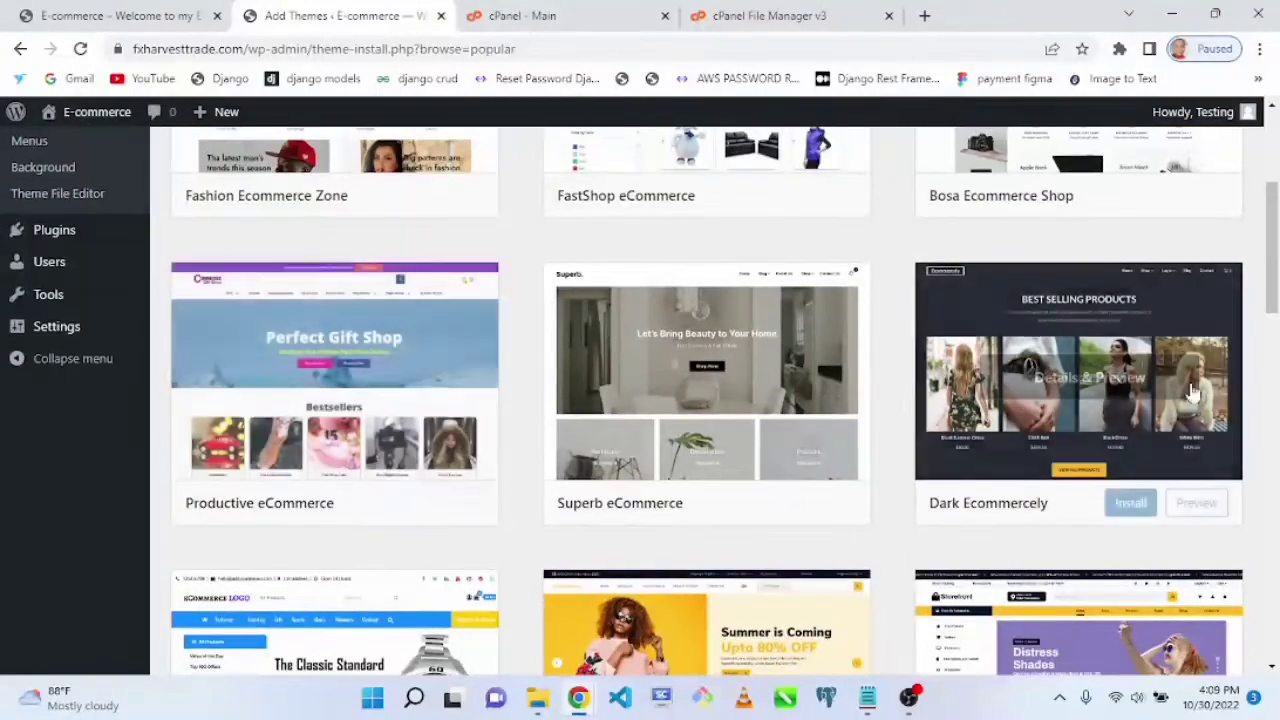
{"action": "scroll", "coordinate": [1270, 350], "scroll_direction": "up", "scroll_amount": 2}
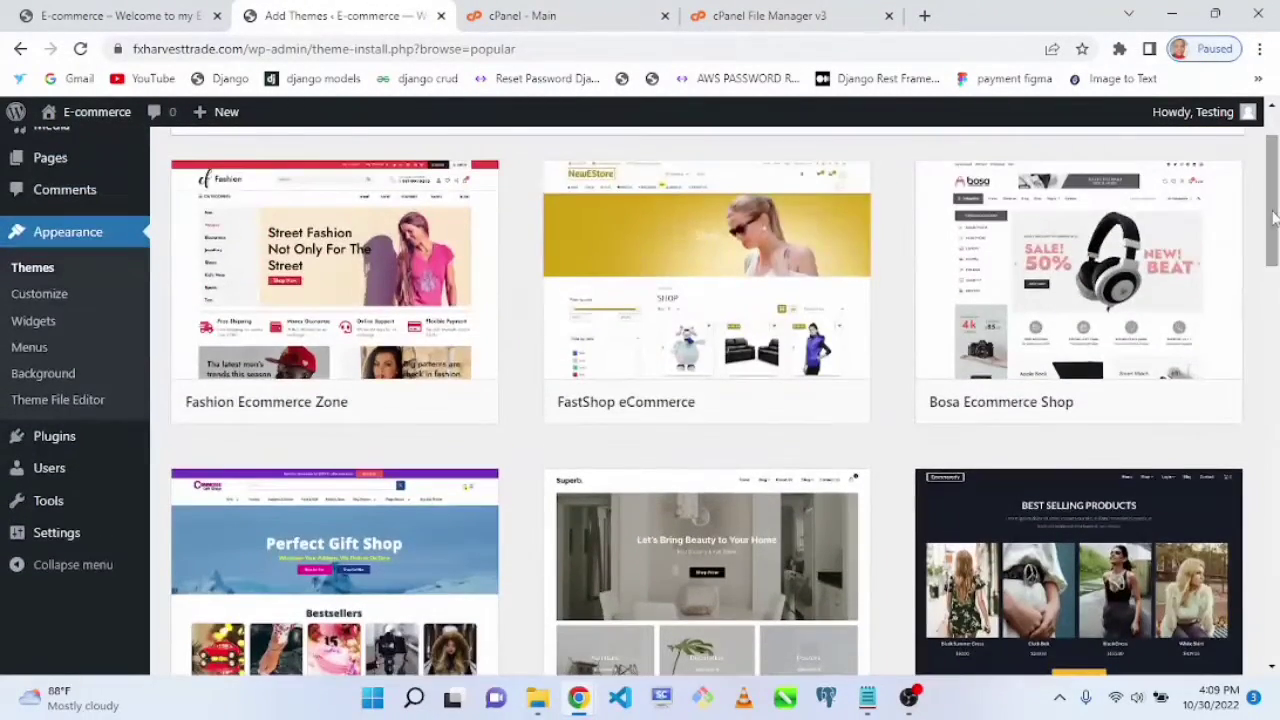
{"action": "left_click", "coordinate": [334, 277]}
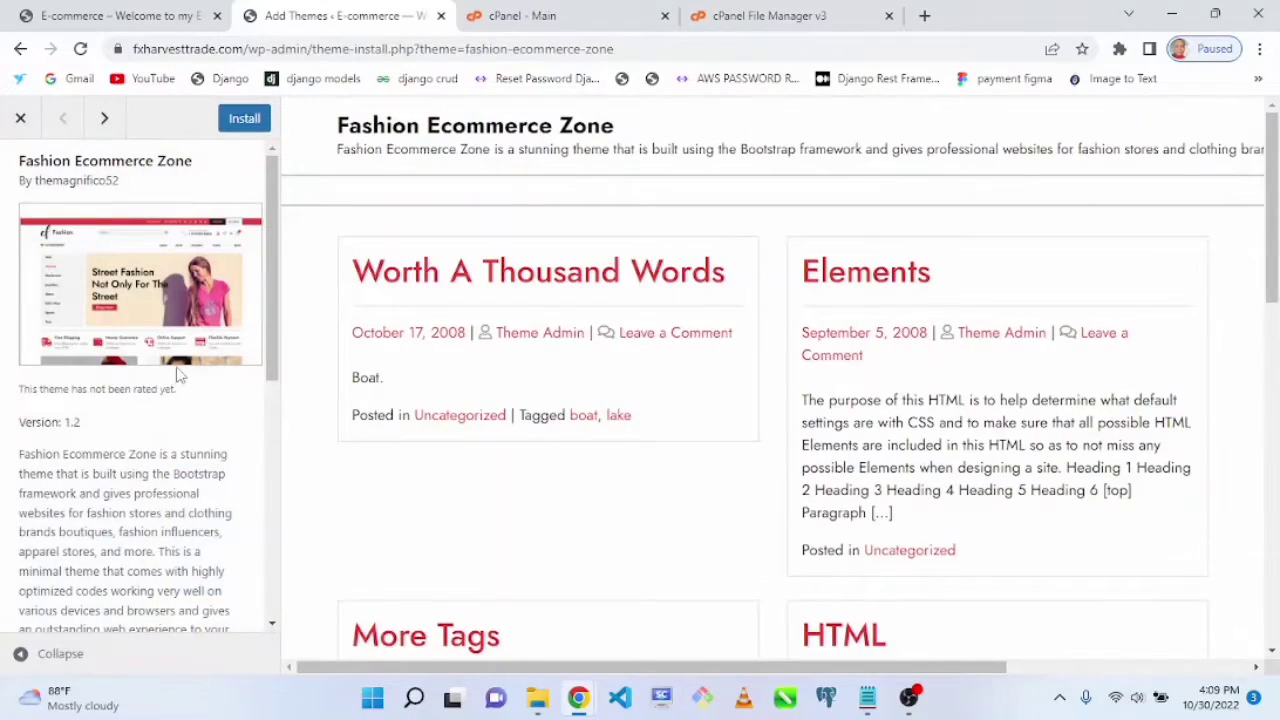
{"action": "left_click", "coordinate": [22, 120]}
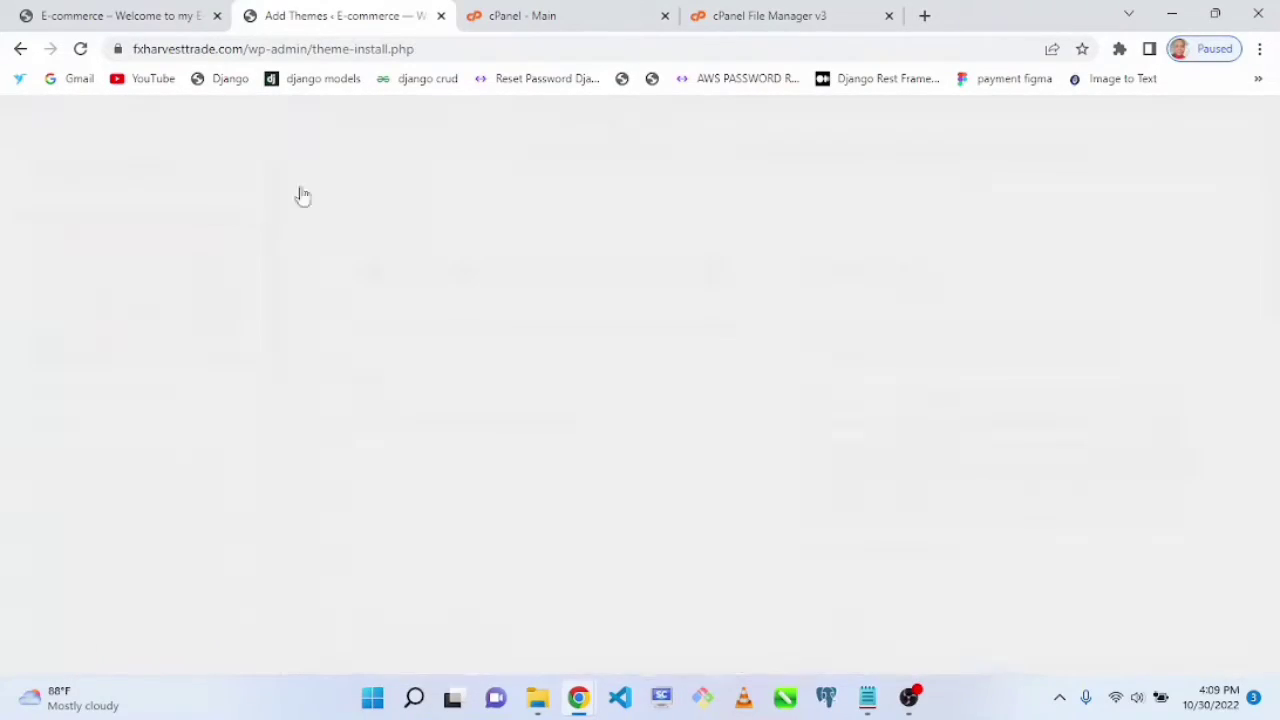
{"action": "scroll", "coordinate": [1000, 400], "scroll_direction": "down", "scroll_amount": 8}
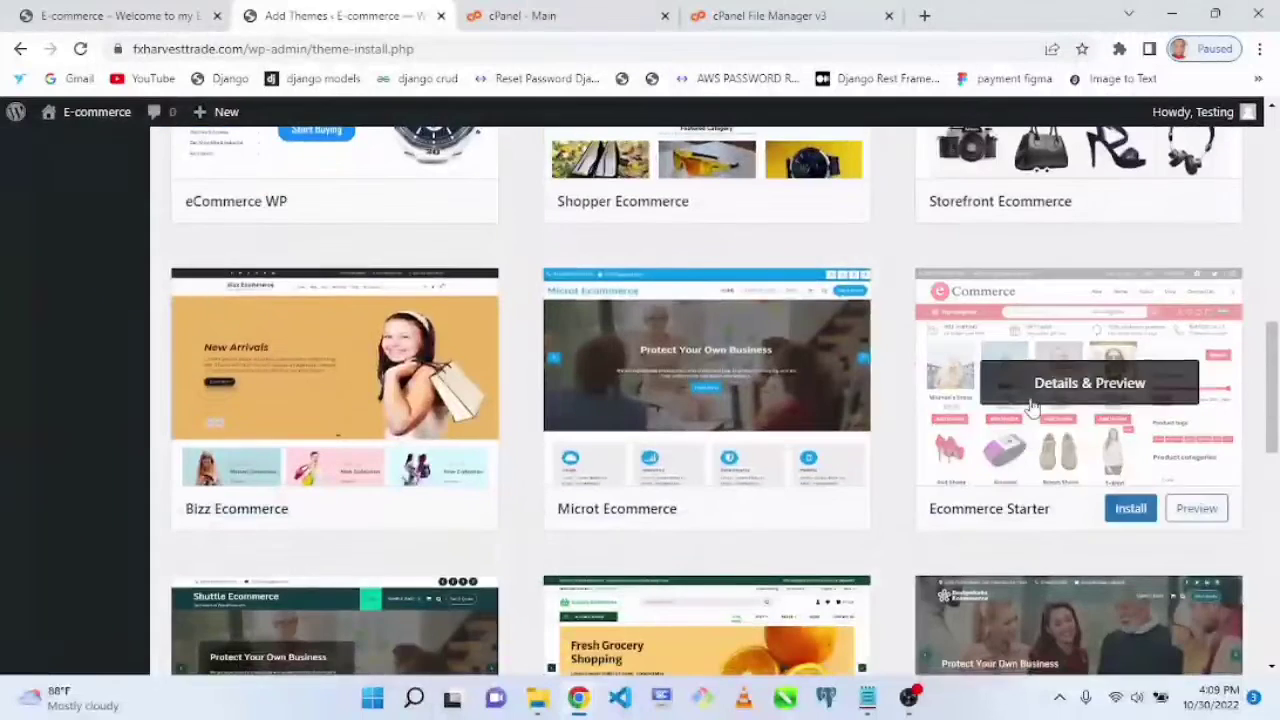
Step: Install and activate the Ecommerce Starter theme
{"action": "left_click", "coordinate": [1033, 408]}
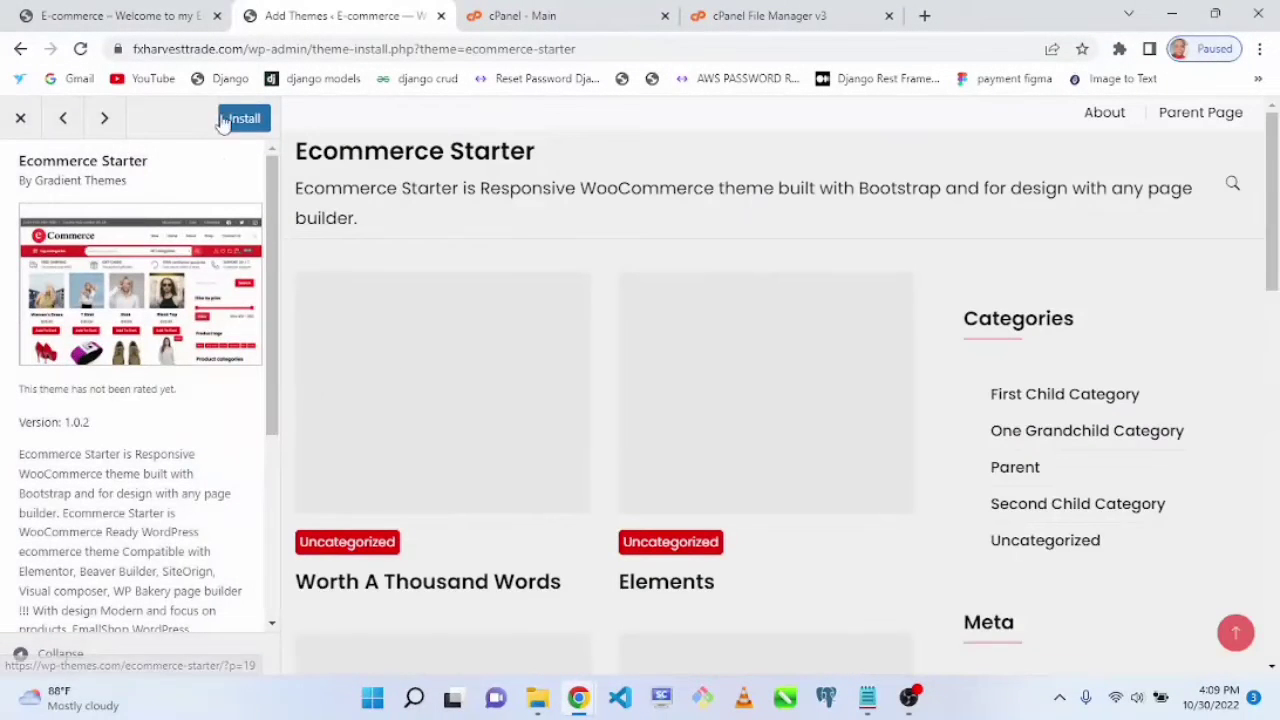
{"action": "left_click", "coordinate": [230, 118]}
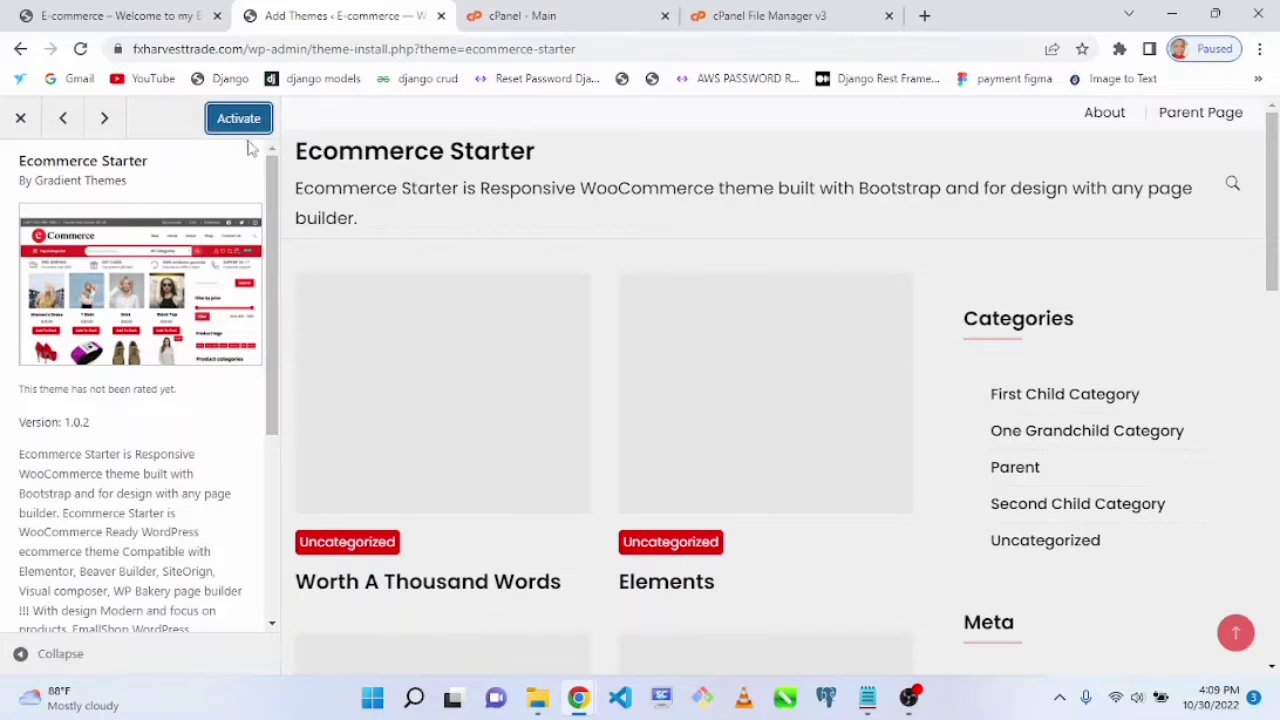
{"action": "left_click", "coordinate": [240, 119]}
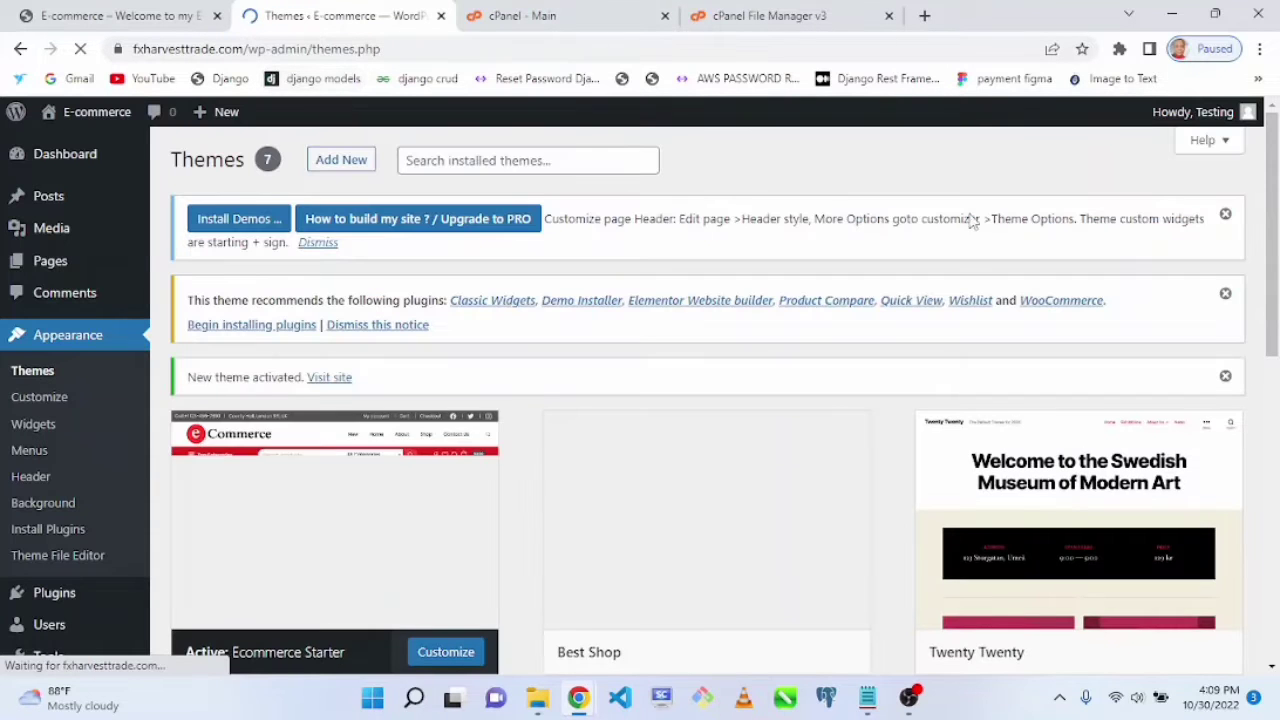
Step: Open the active theme's details and go to its required plugins list to review it
{"action": "scroll", "coordinate": [920, 286], "scroll_direction": "down", "scroll_amount": 2}
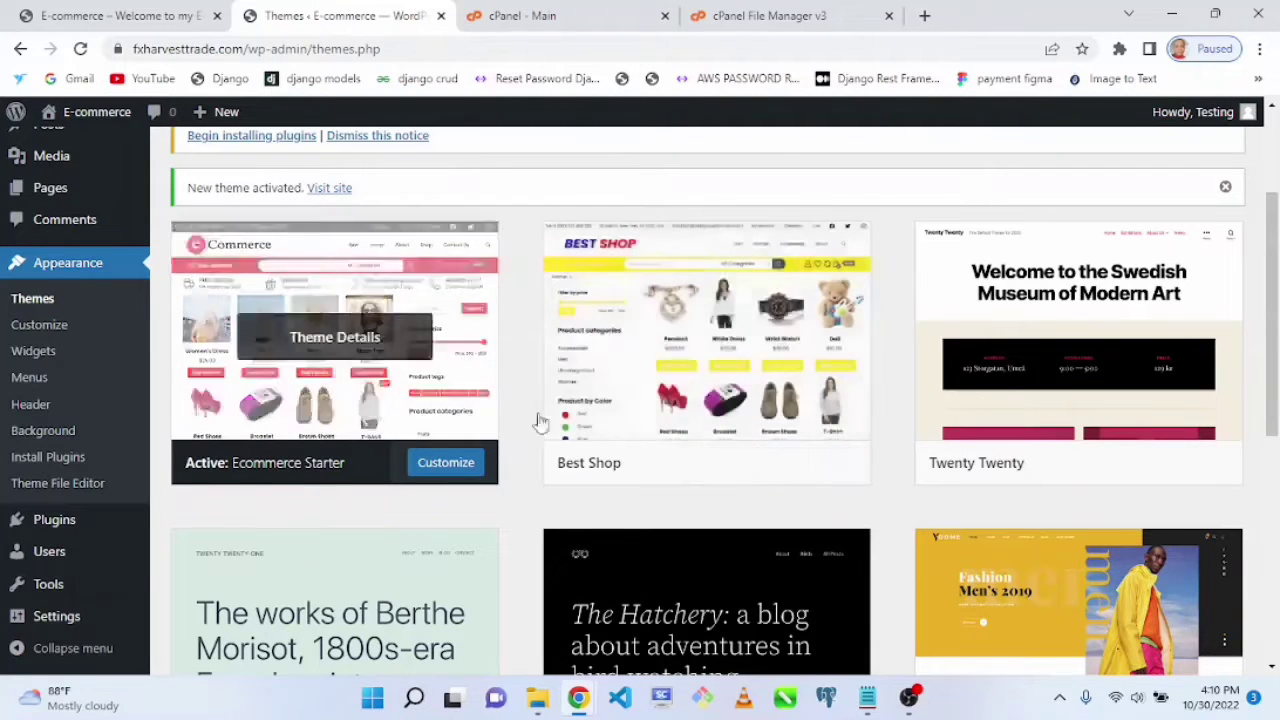
{"action": "left_click_drag", "start_coordinate": [1273, 338], "coordinate": [1277, 350]}
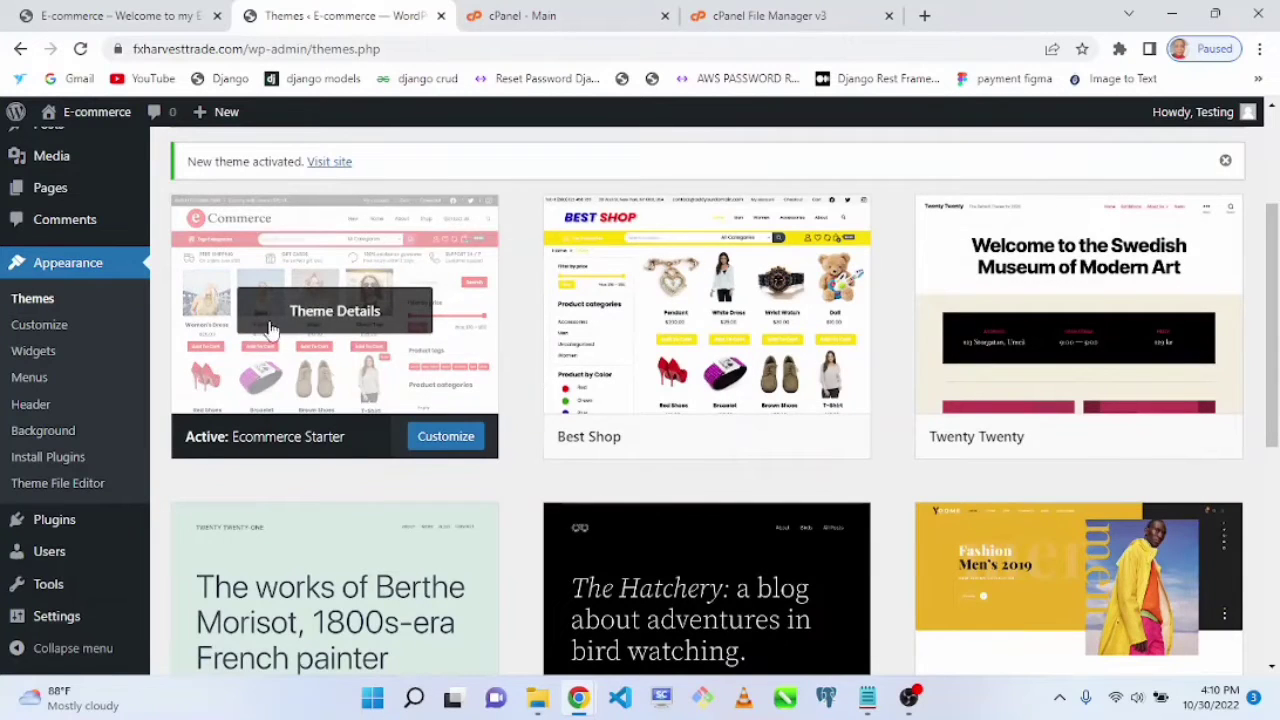
{"action": "left_click", "coordinate": [312, 320]}
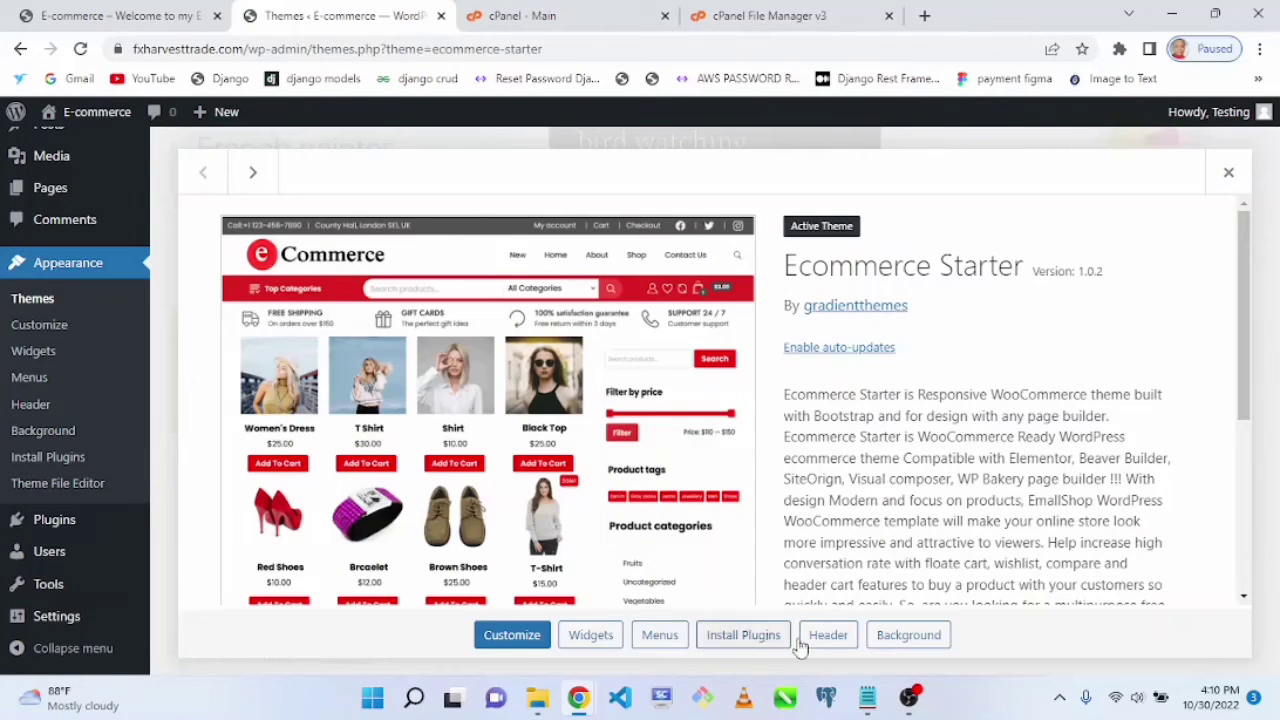
{"action": "left_click", "coordinate": [752, 645]}
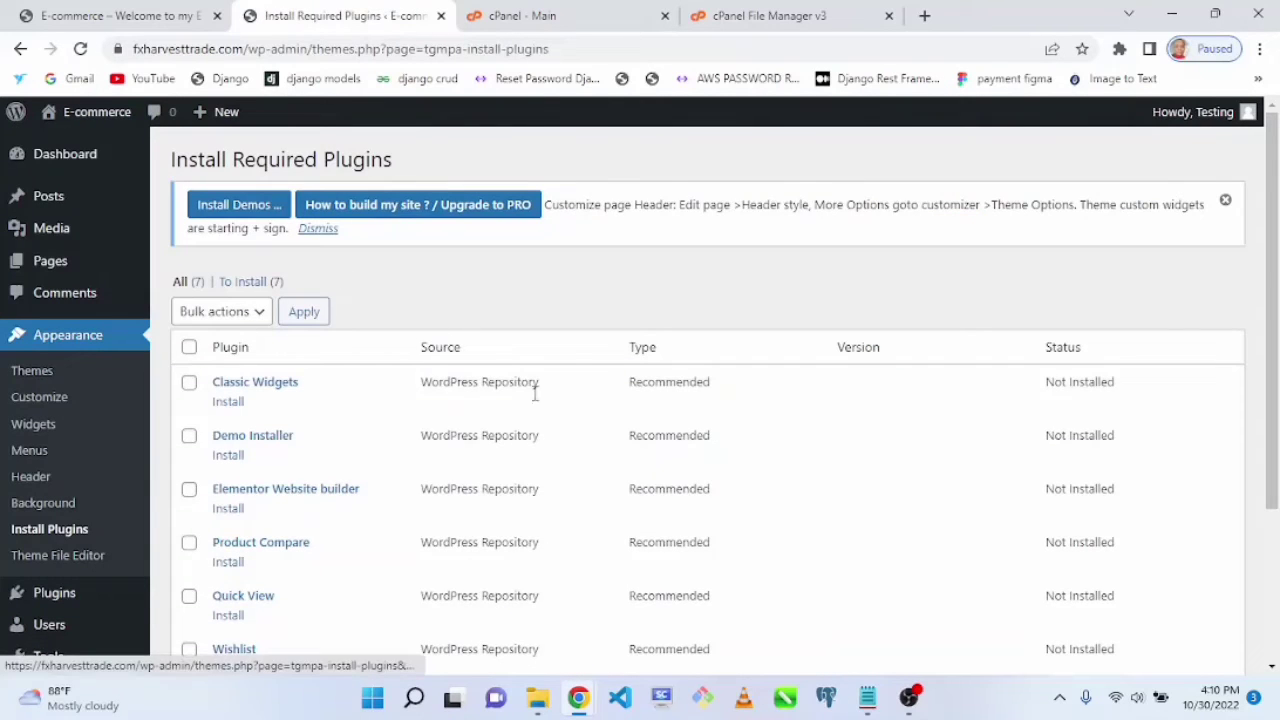
{"action": "double_click", "coordinate": [879, 349]}
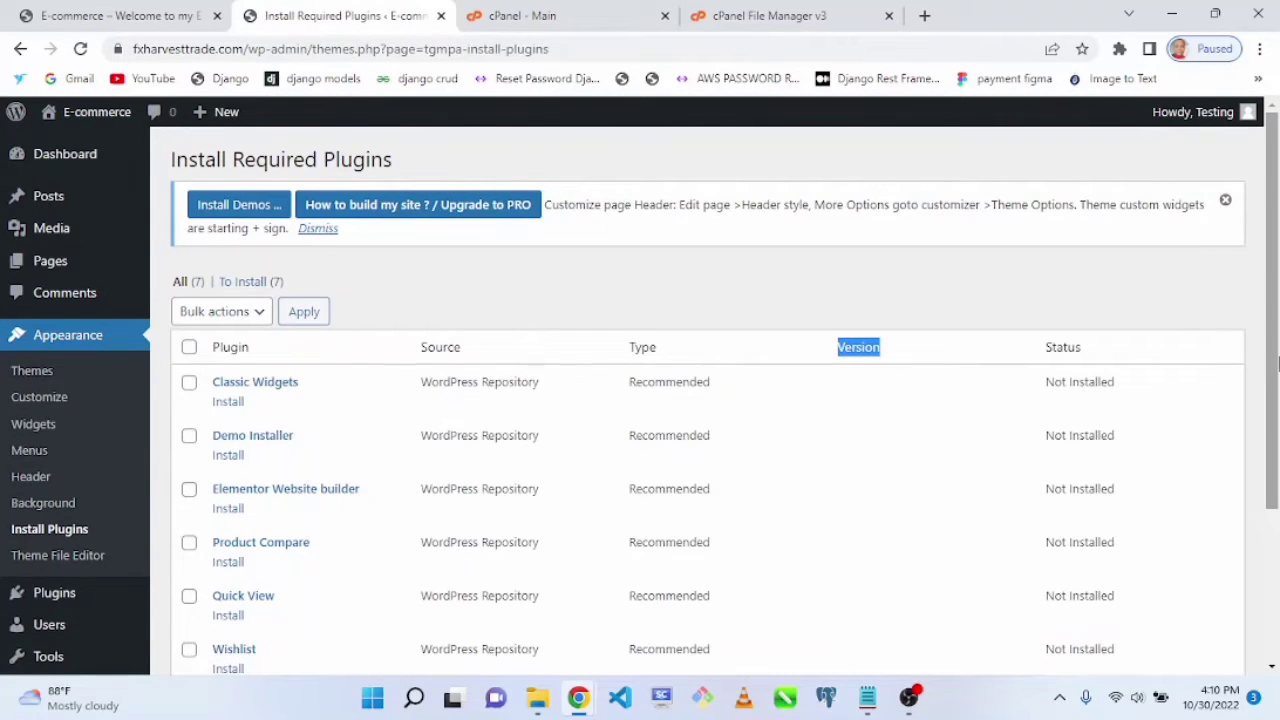
{"action": "left_click_drag", "start_coordinate": [1274, 360], "coordinate": [1275, 458]}
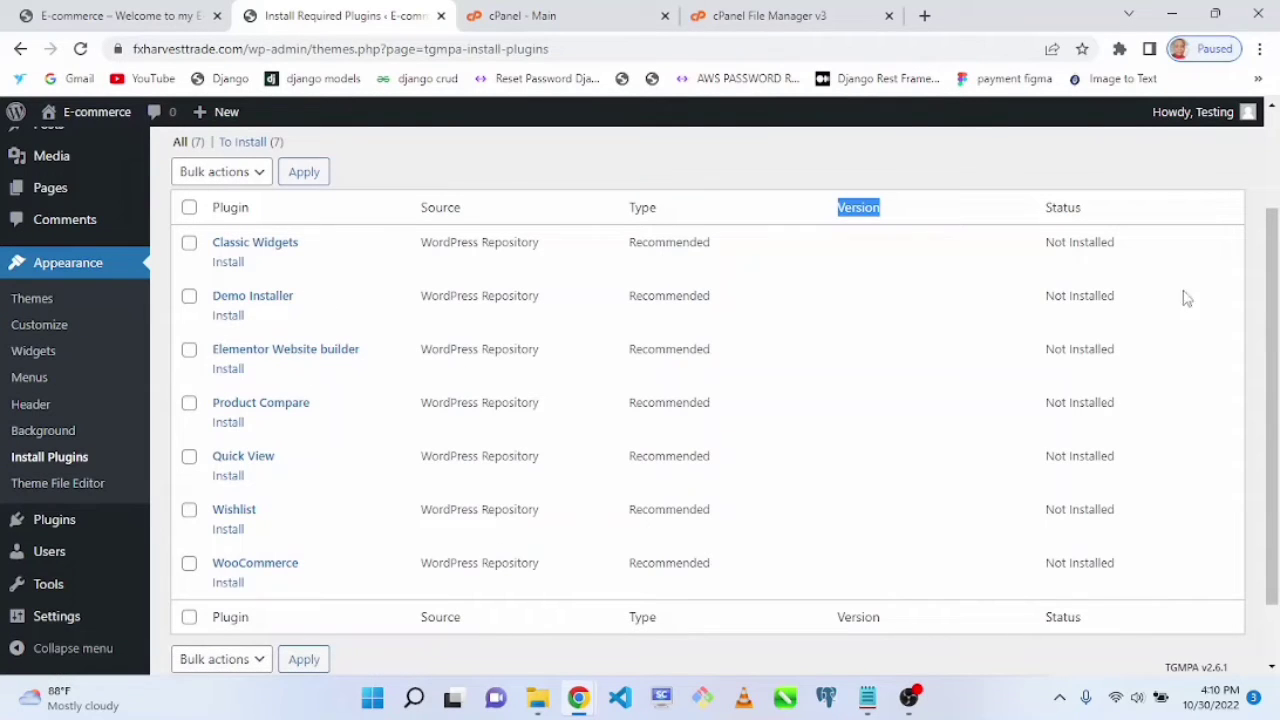
{"action": "left_click_drag", "start_coordinate": [1274, 300], "coordinate": [1274, 204]}
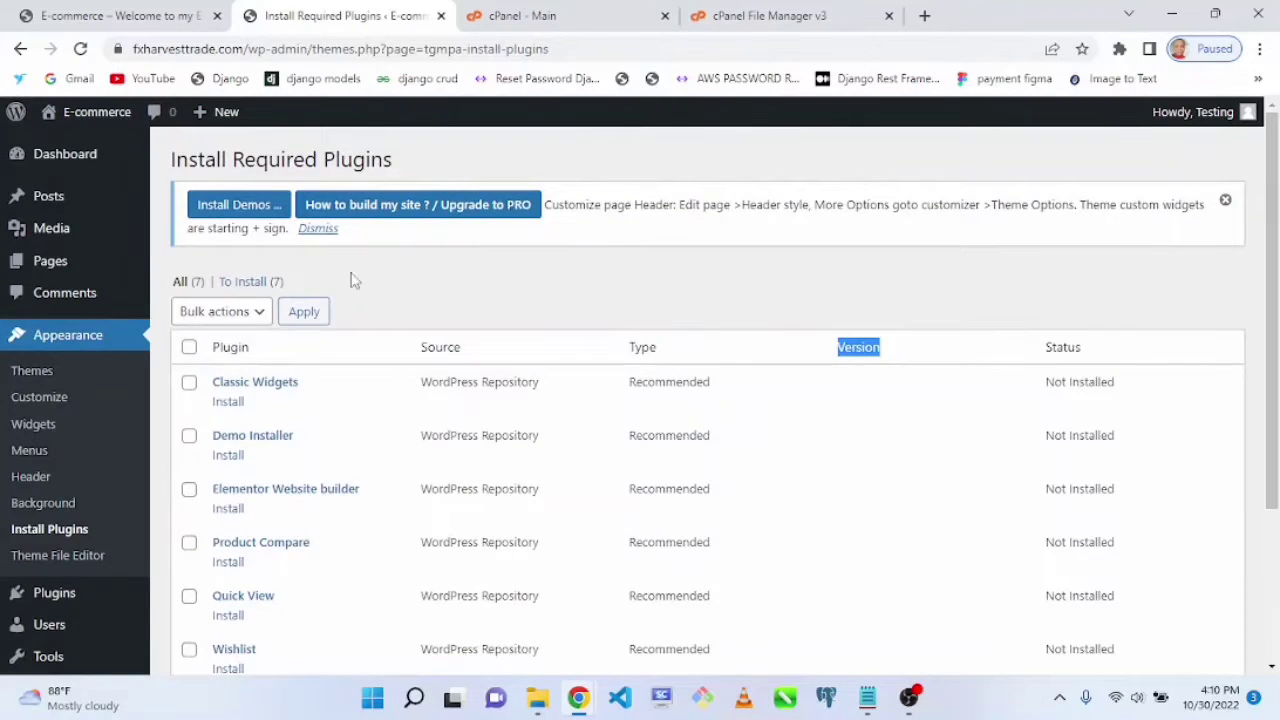
Step: Select all recommended plugins and apply the Install bulk action
{"action": "left_click", "coordinate": [203, 311]}
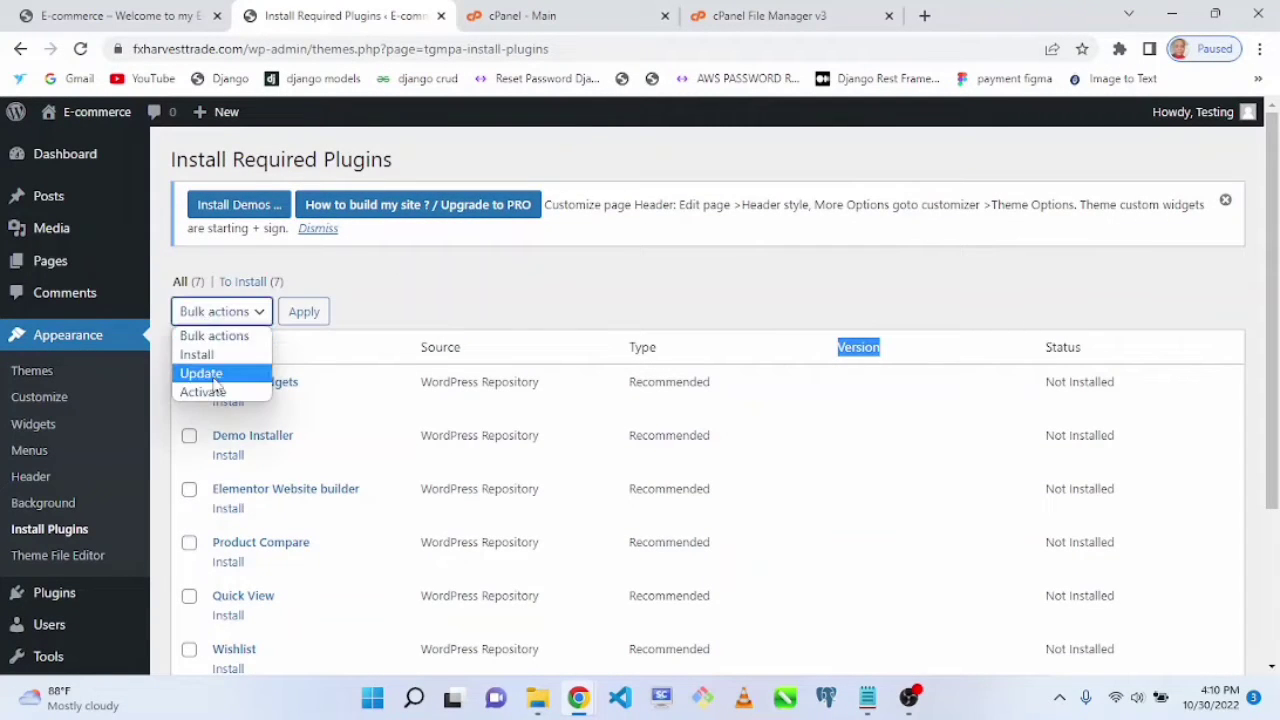
{"action": "left_click", "coordinate": [205, 334]}
{"action": "left_click", "coordinate": [189, 347]}
{"action": "left_click", "coordinate": [214, 312]}
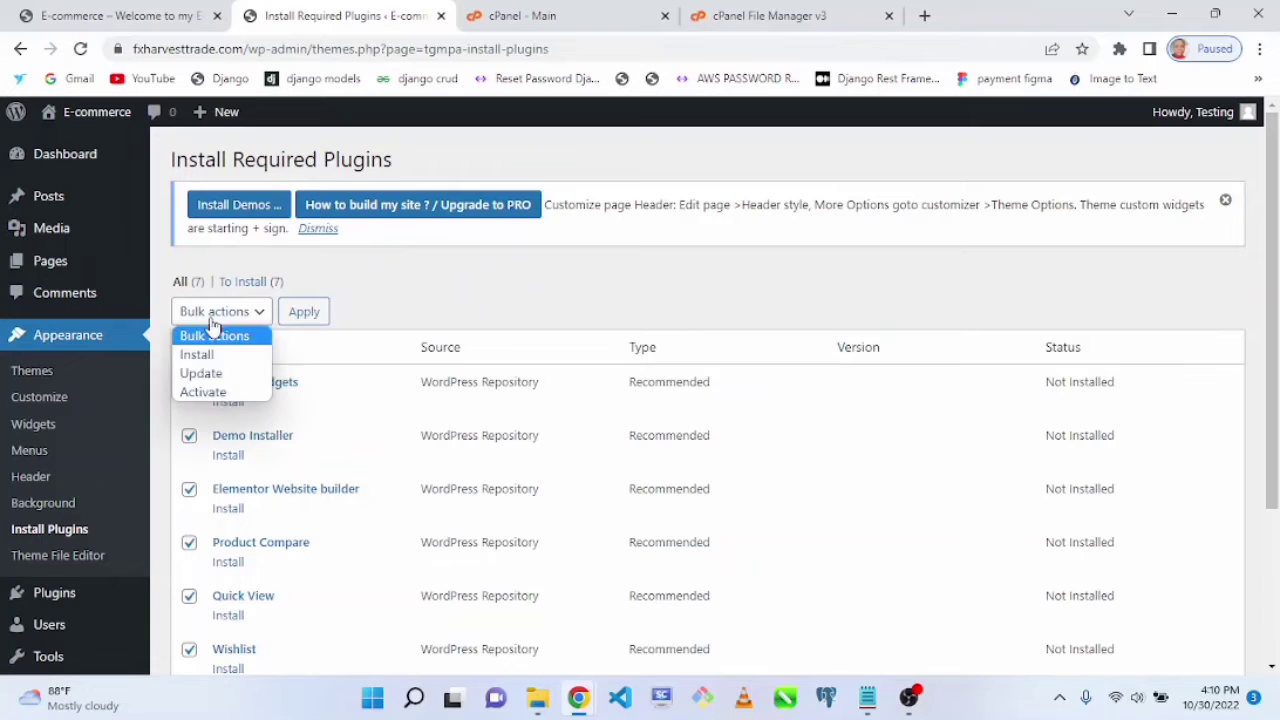
{"action": "left_click", "coordinate": [203, 391]}
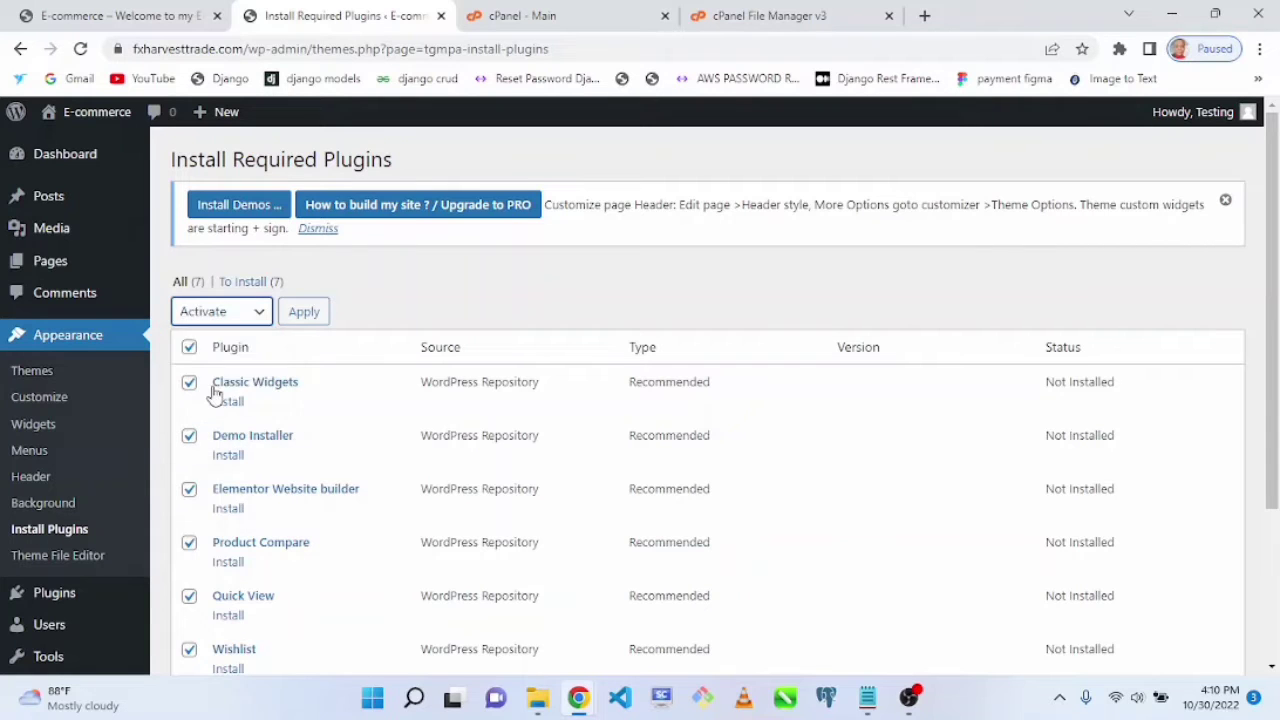
{"action": "left_click", "coordinate": [240, 318]}
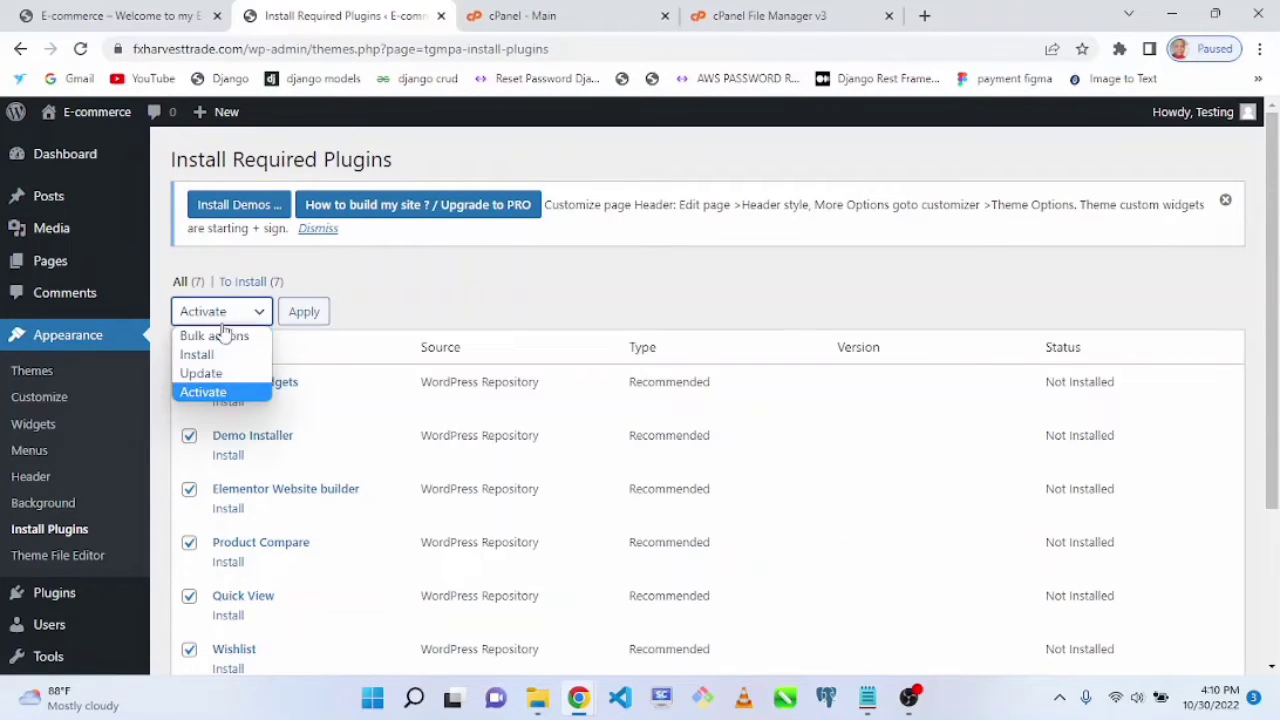
{"action": "left_click", "coordinate": [200, 354]}
{"action": "left_click", "coordinate": [308, 313]}
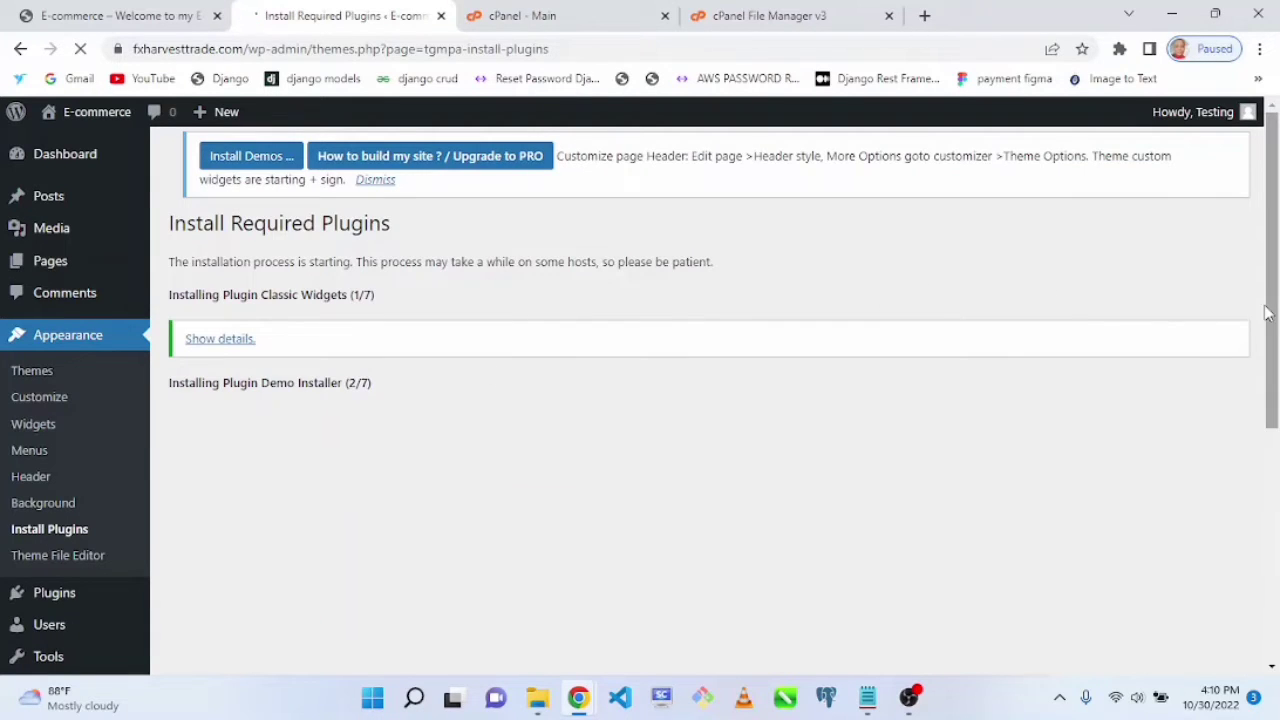
Step: Return to the required plugins list and activate all installed recommended plugins with the Activate bulk action
{"action": "left_click_drag", "start_coordinate": [1272, 318], "coordinate": [1277, 558]}
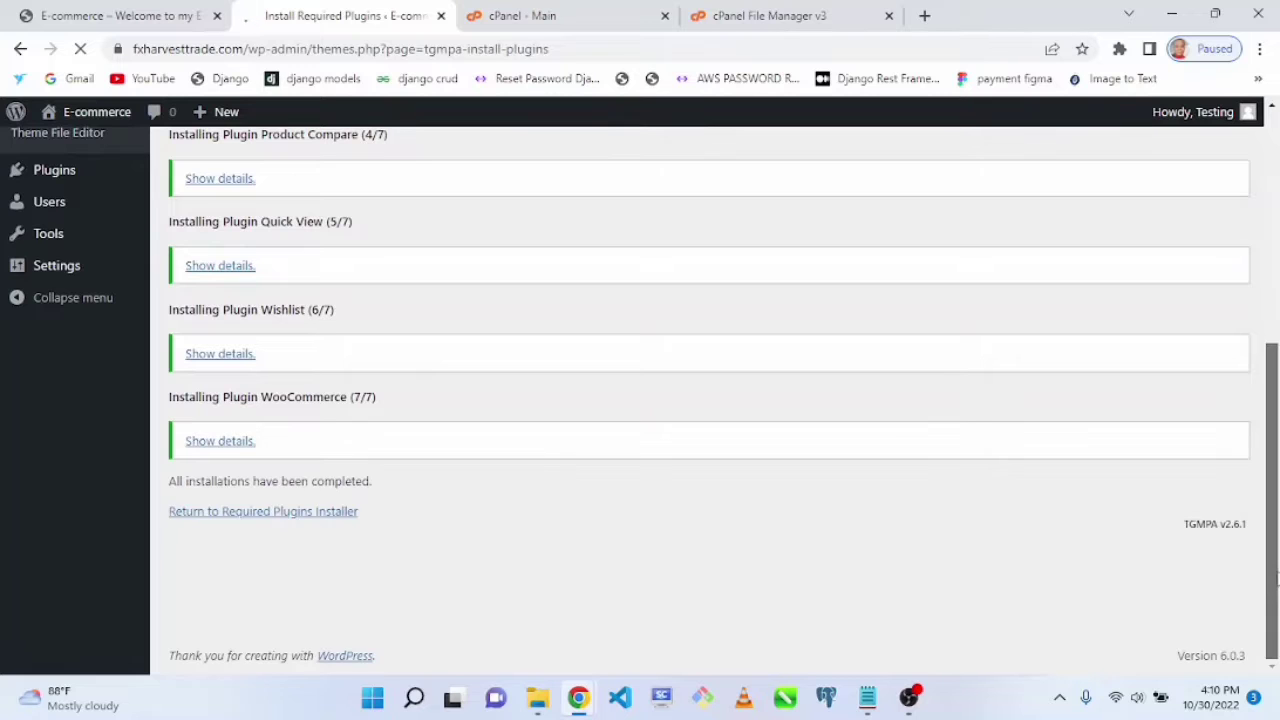
{"action": "left_click", "coordinate": [254, 515]}
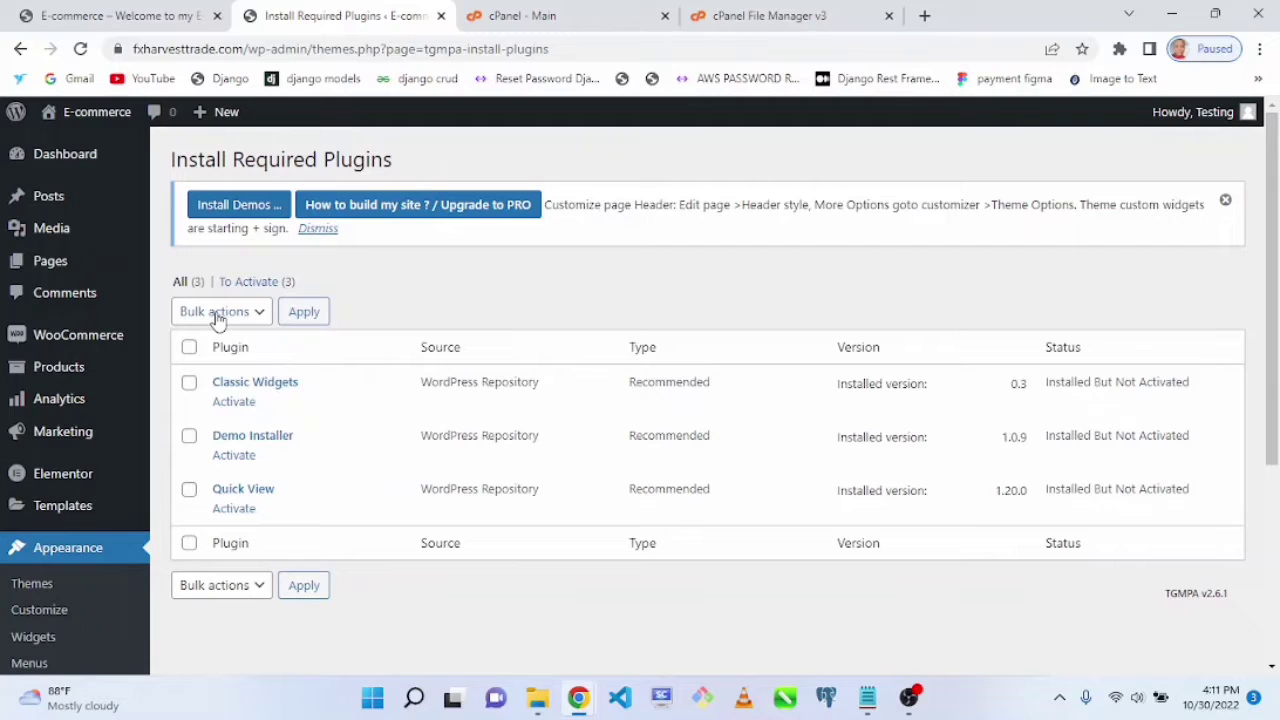
{"action": "left_click", "coordinate": [190, 348]}
{"action": "left_click", "coordinate": [220, 311]}
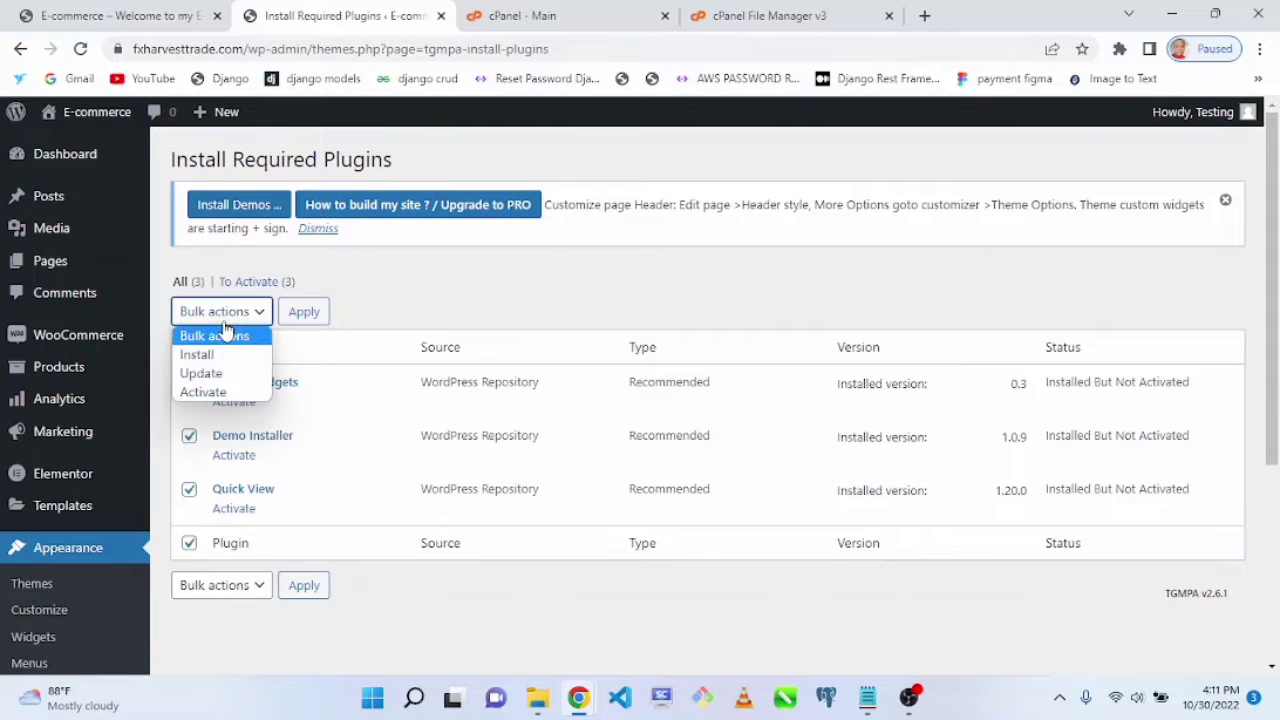
{"action": "left_click", "coordinate": [222, 392]}
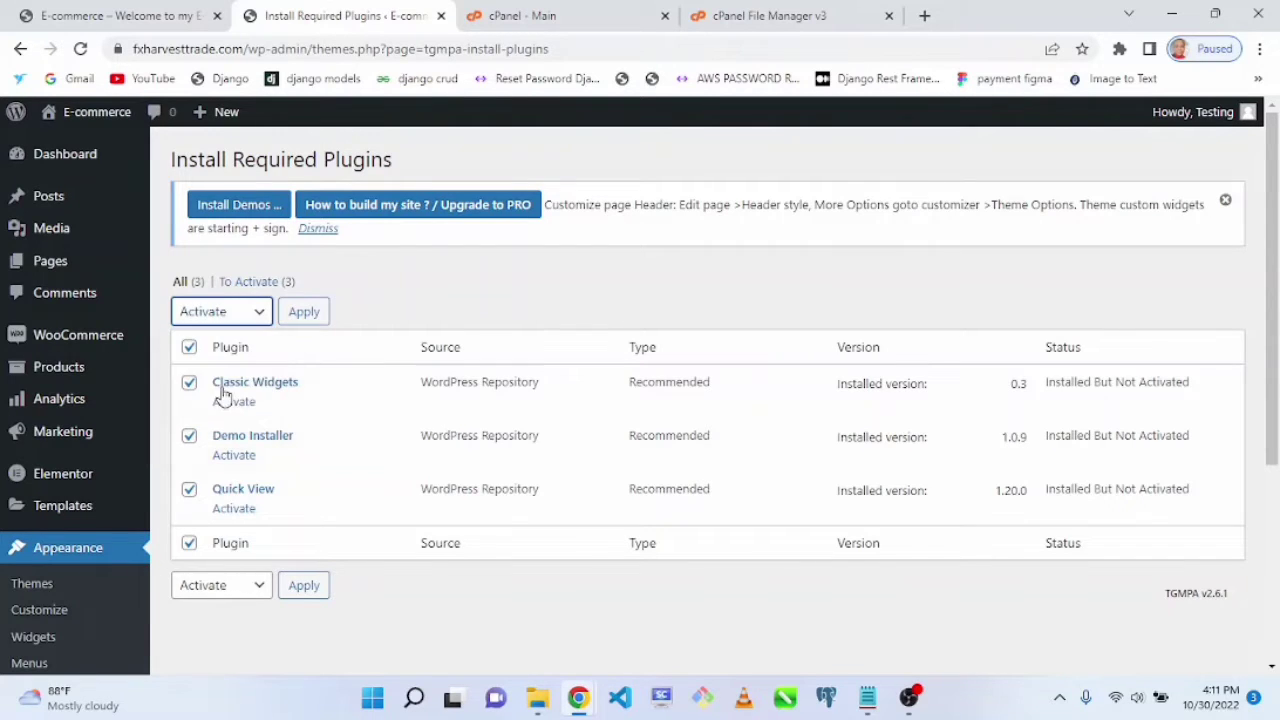
{"action": "left_click", "coordinate": [304, 313]}
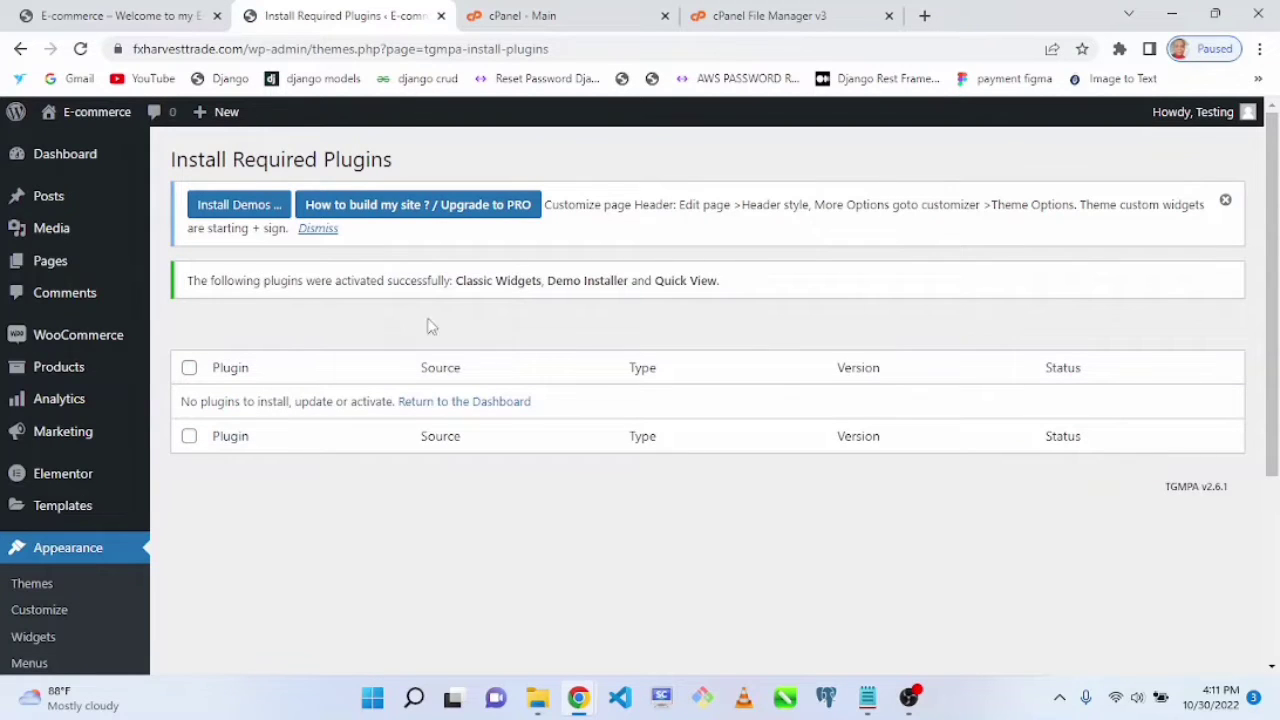
Step: Return to the dashboard and start the Advanced Import setup to reach the list of demo starter sites
{"action": "left_click", "coordinate": [486, 404]}
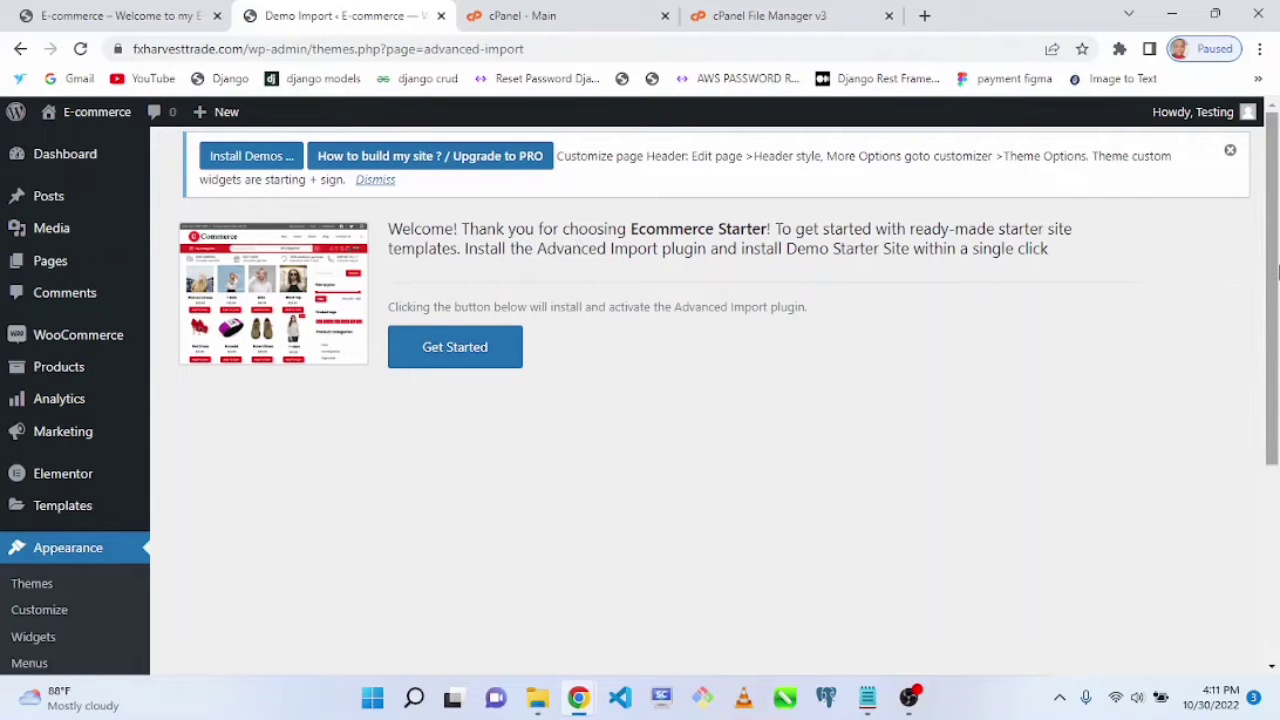
{"action": "left_click", "coordinate": [498, 346]}
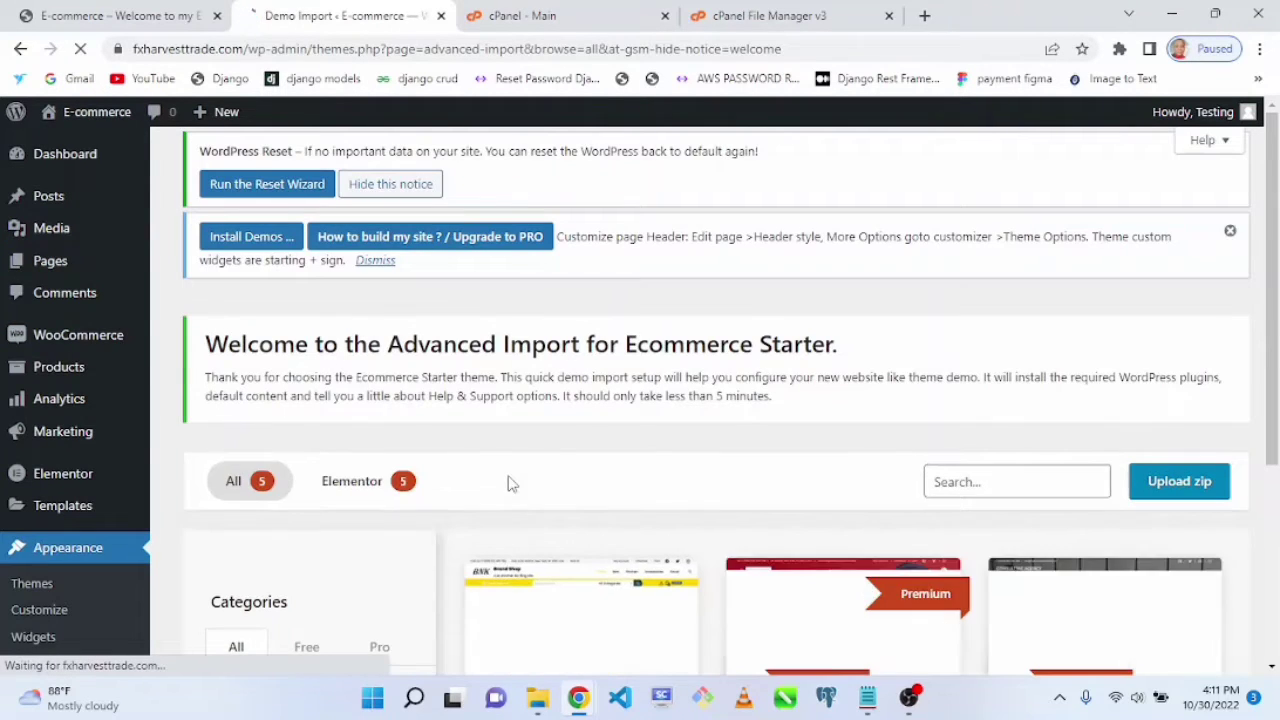
{"action": "left_click_drag", "start_coordinate": [1277, 313], "coordinate": [1277, 450]}
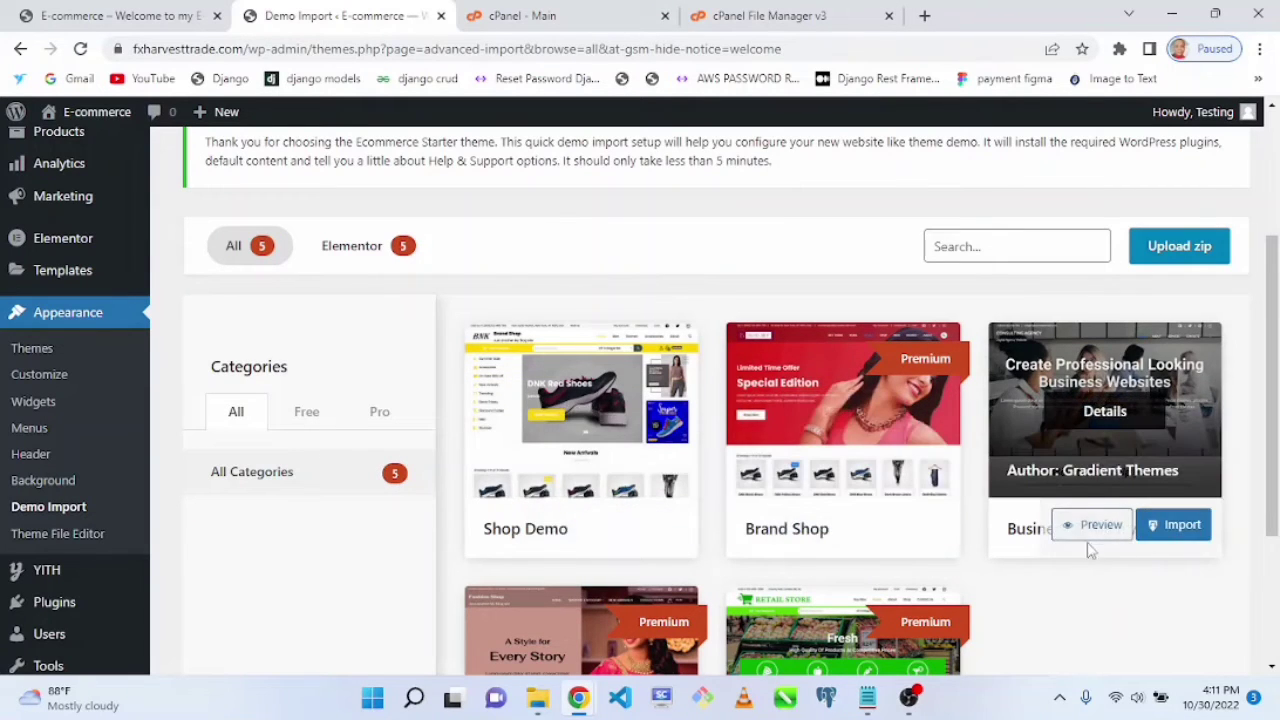
{"action": "scroll", "coordinate": [990, 430], "scroll_direction": "down", "scroll_amount": 2}
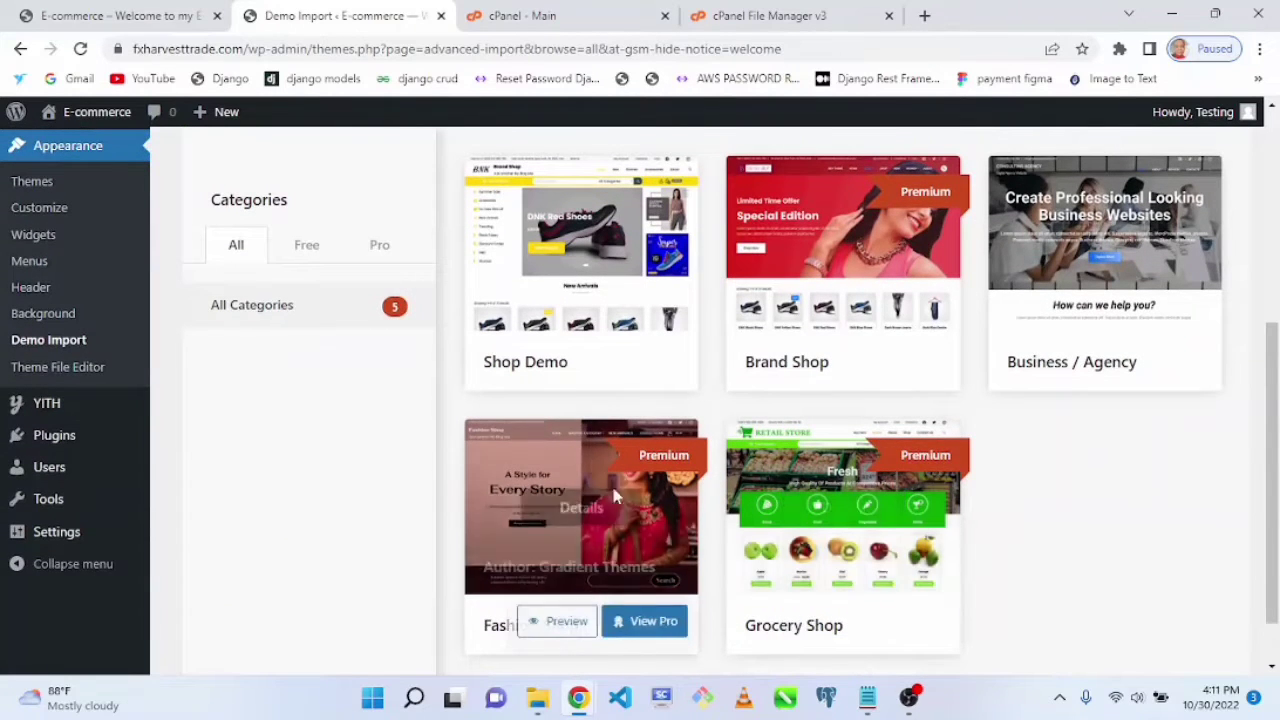
Step: Preview the Fashion Shop demo in a separate tab and close that tab
{"action": "right_click", "coordinate": [546, 624]}
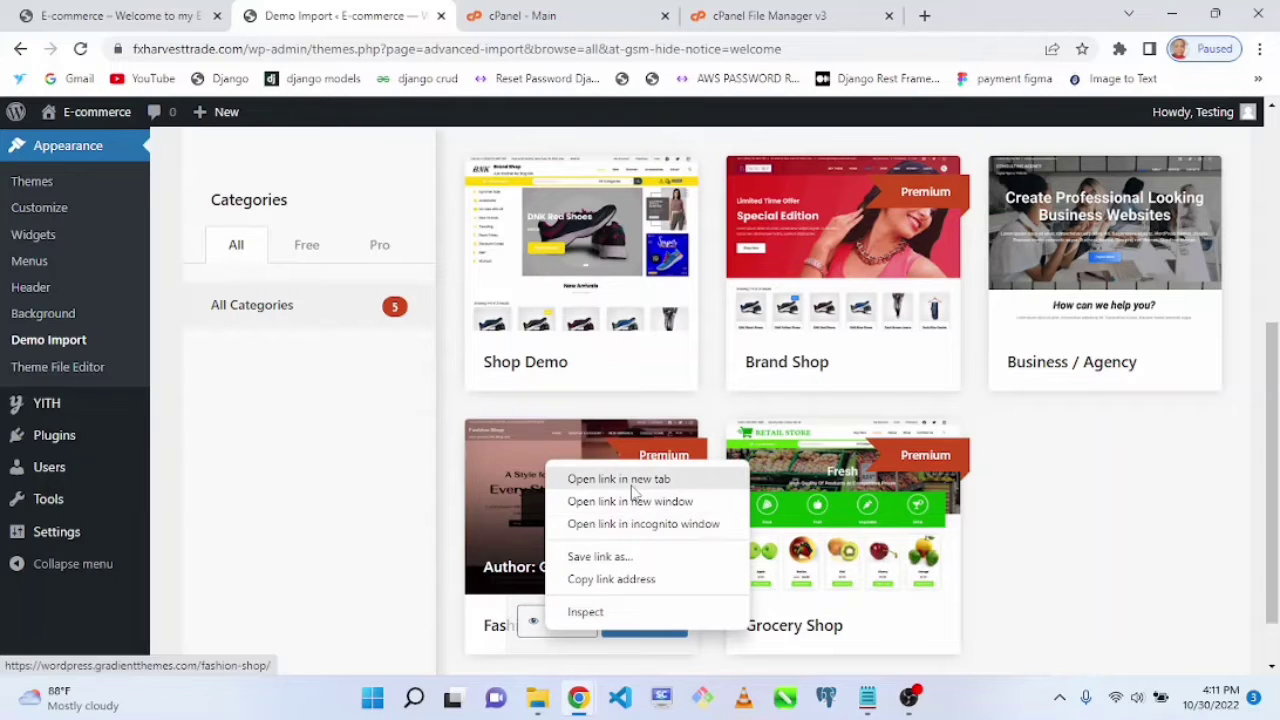
{"action": "left_click", "coordinate": [634, 479]}
{"action": "left_click", "coordinate": [500, 12]}
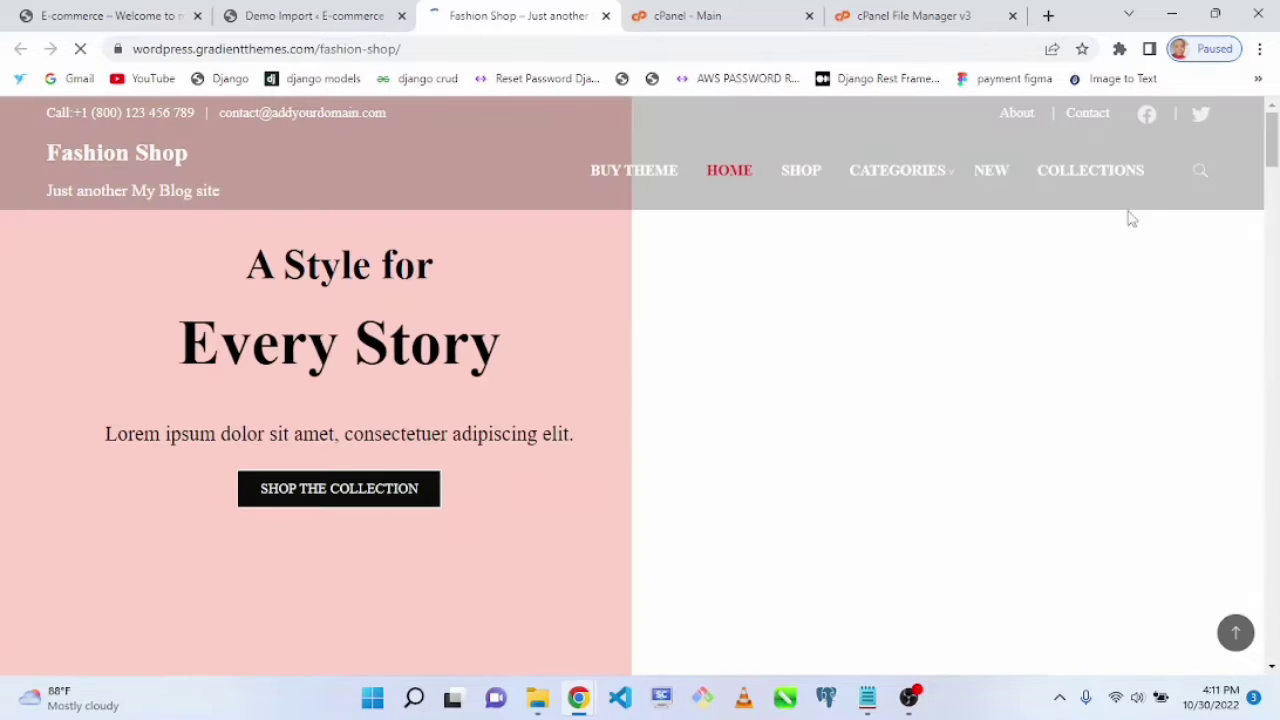
{"action": "scroll", "coordinate": [1250, 180], "scroll_direction": "down", "scroll_amount": 10}
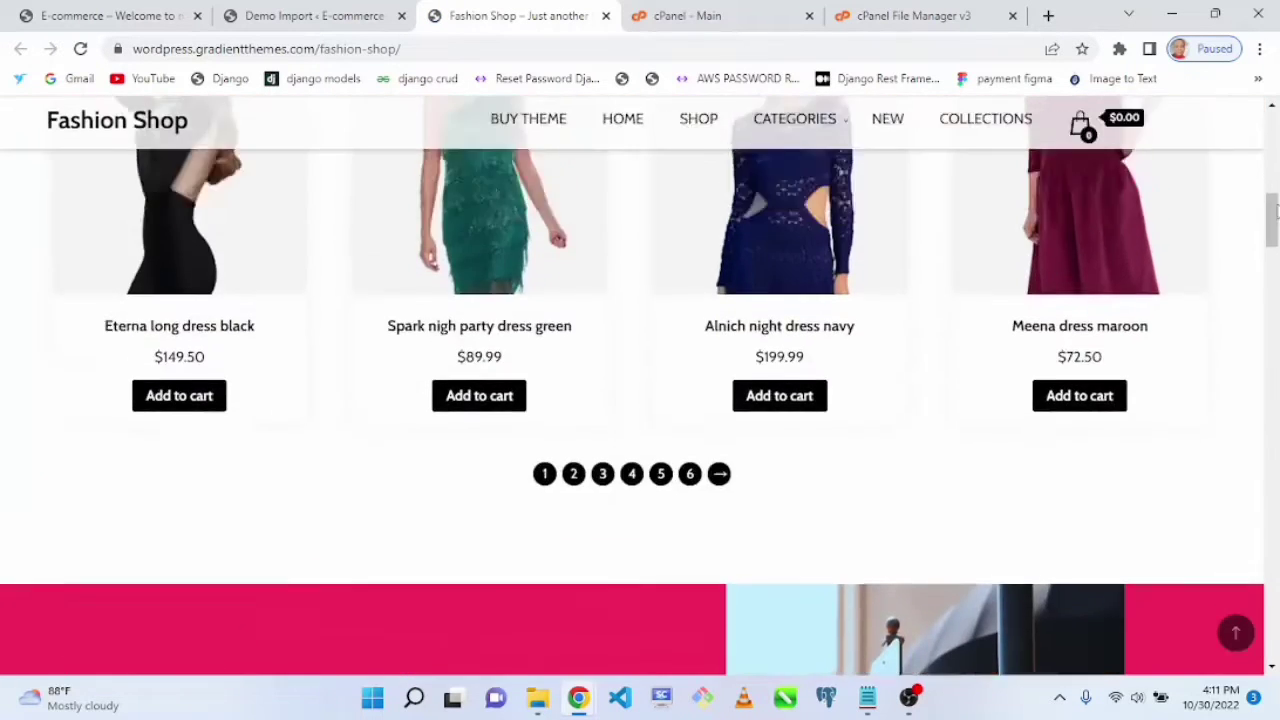
{"action": "left_click_drag", "start_coordinate": [1272, 210], "coordinate": [1150, 48]}
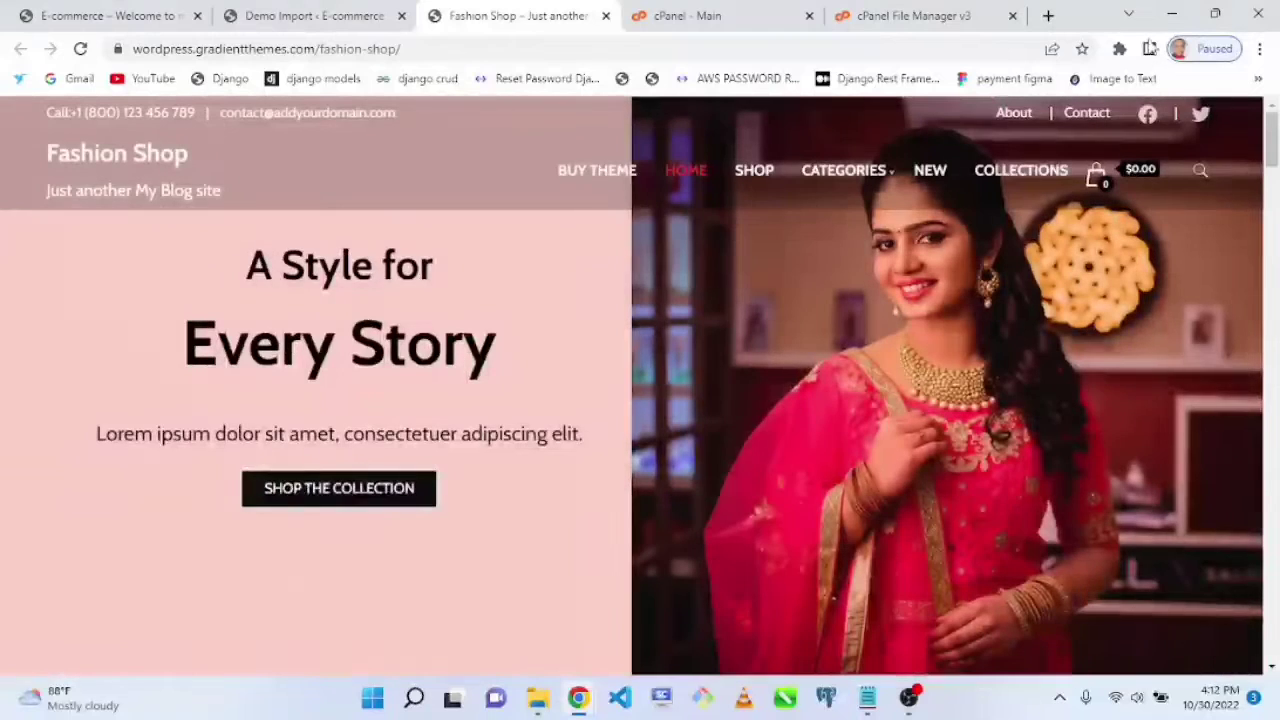
{"action": "left_click", "coordinate": [605, 17]}
Step: Preview the Grocery Shop demo in a separate tab and return to the demo list
{"action": "mouse_move", "coordinate": [826, 626]}
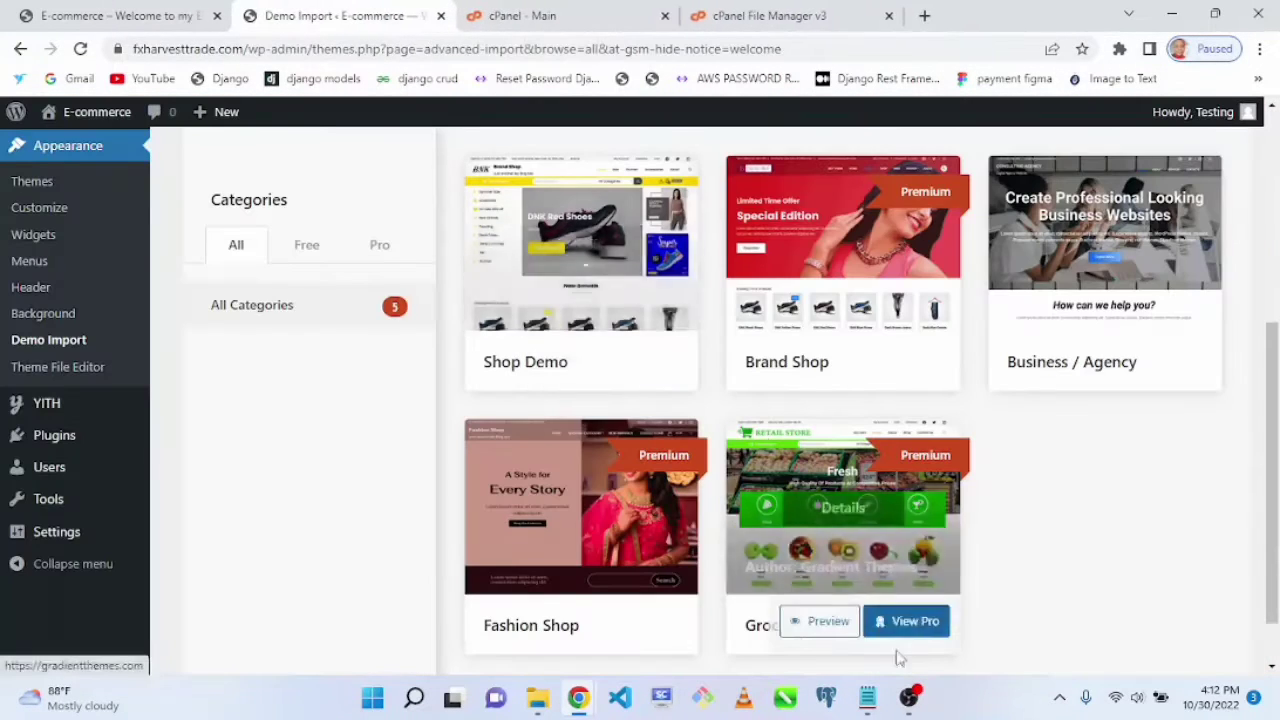
{"action": "right_click", "coordinate": [826, 626]}
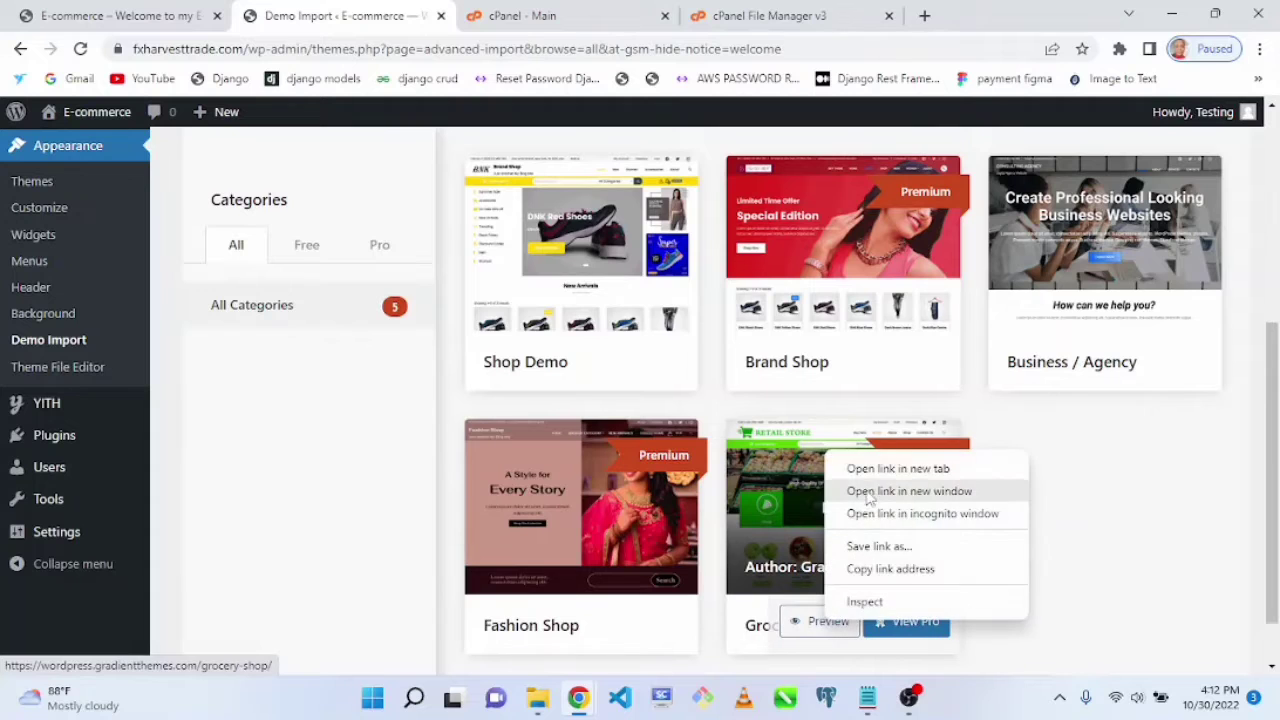
{"action": "left_click", "coordinate": [880, 466]}
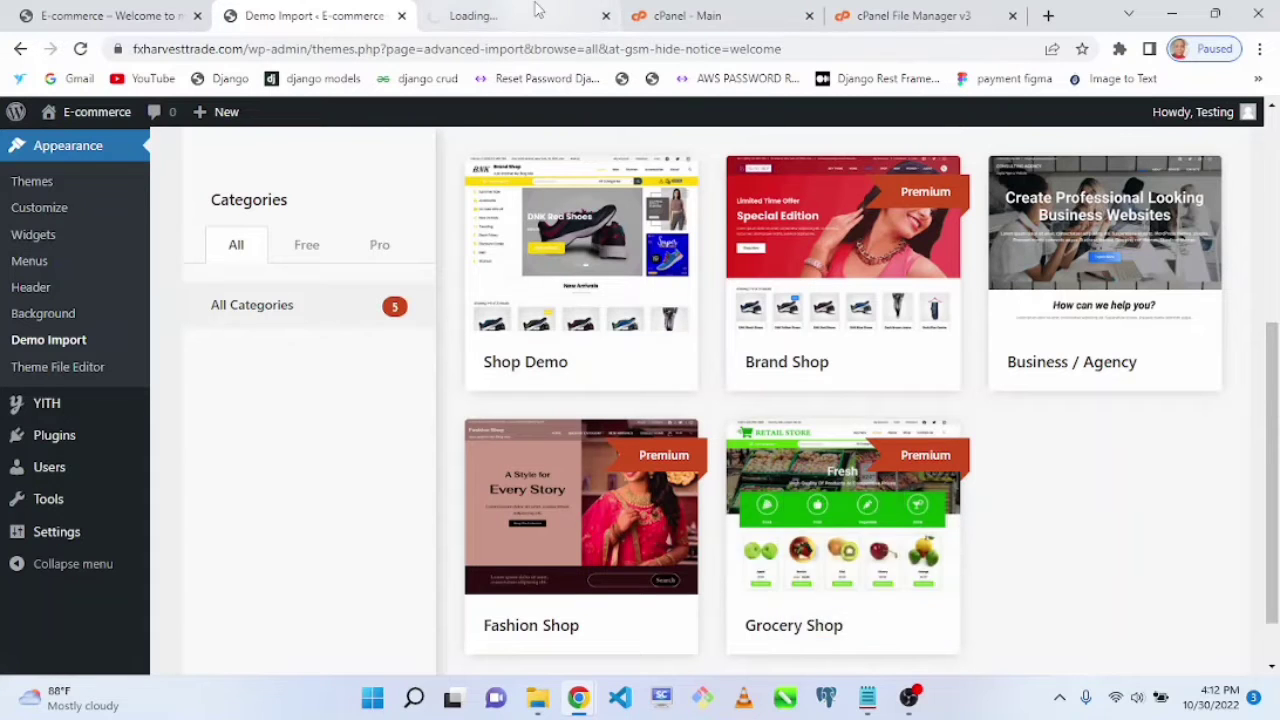
{"action": "left_click", "coordinate": [537, 12]}
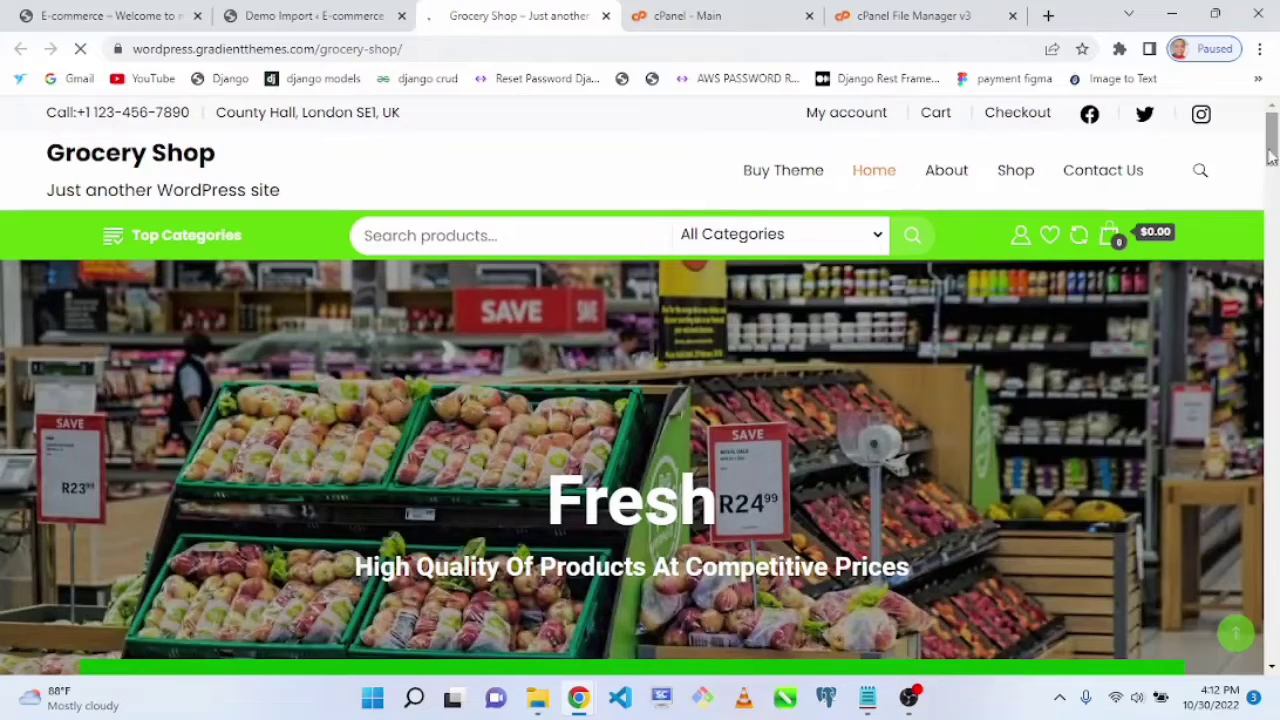
{"action": "left_click_drag", "start_coordinate": [1272, 158], "coordinate": [1272, 377]}
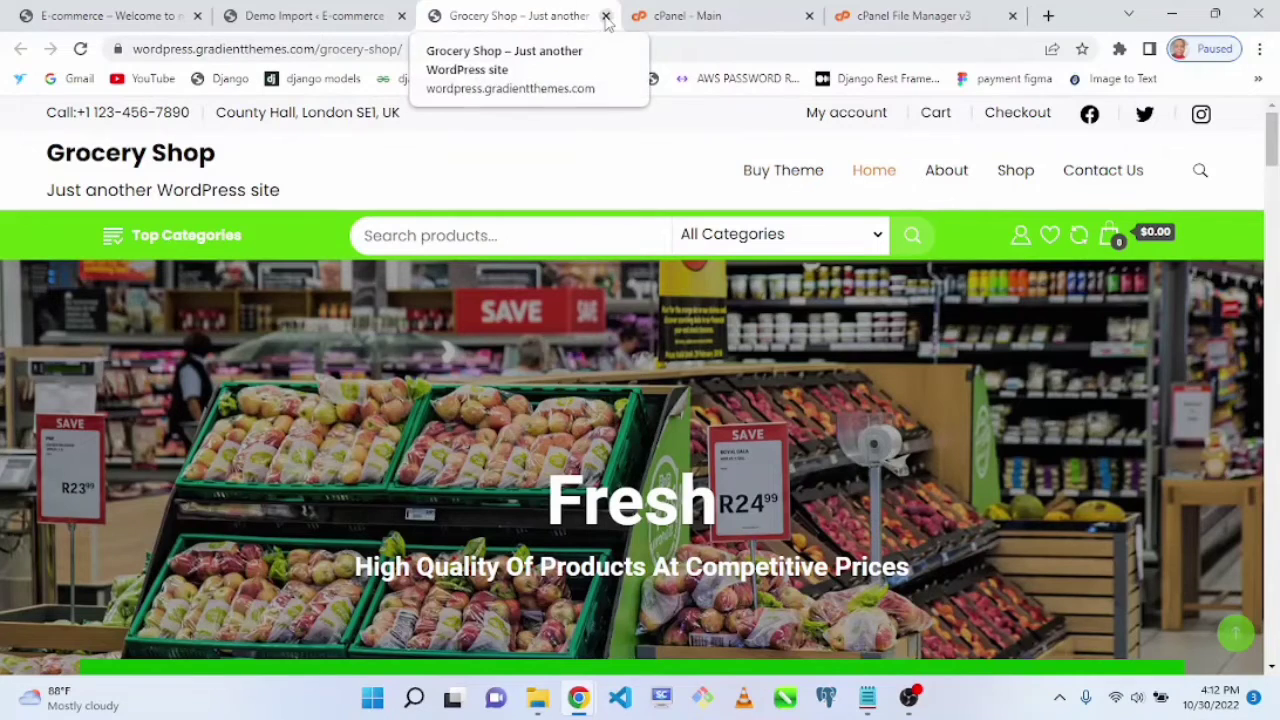
{"action": "left_click", "coordinate": [314, 16]}
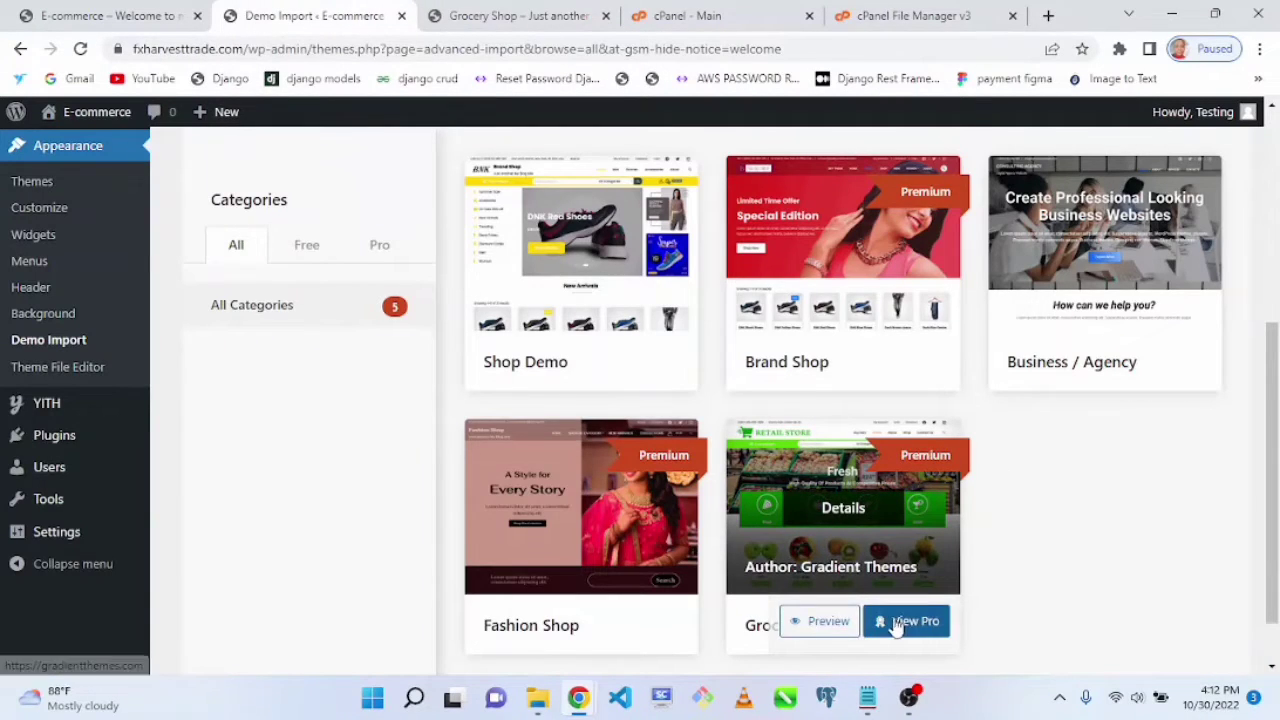
Step: Open the Shop Demo and Business / Agency previews in new tabs and look over the Shop Demo site
{"action": "mouse_move", "coordinate": [904, 263]}
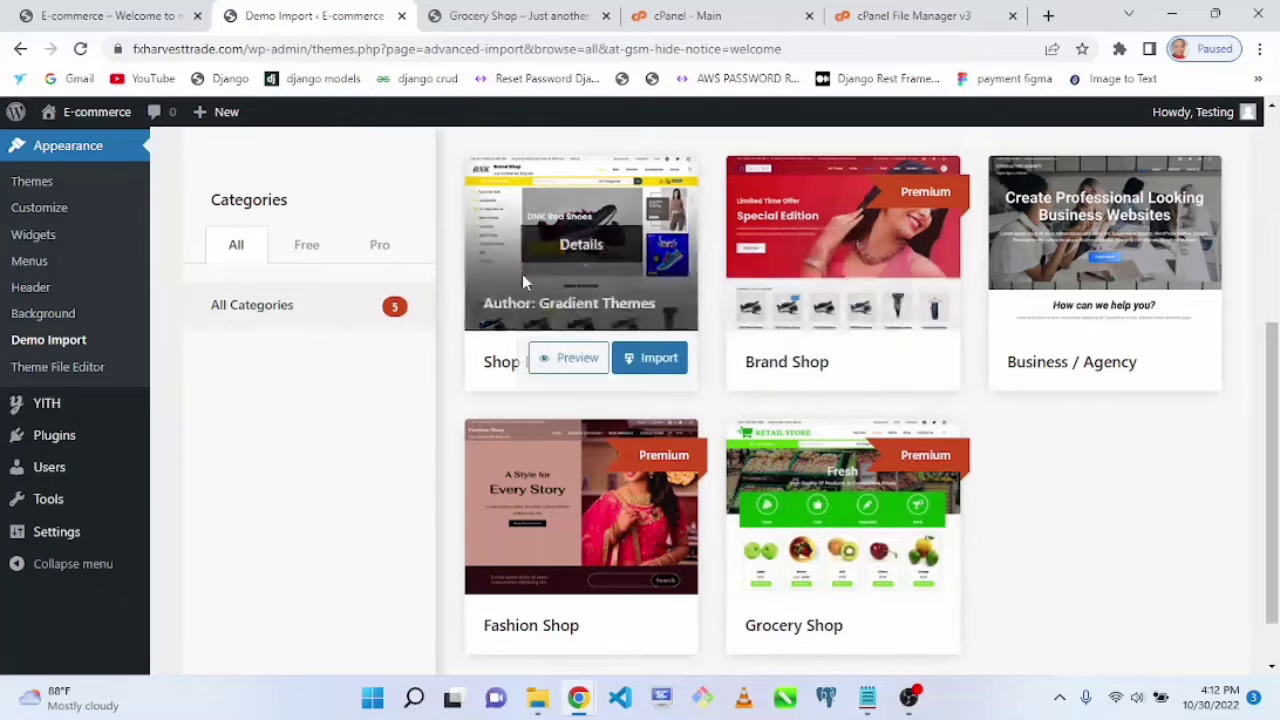
{"action": "right_click", "coordinate": [545, 360]}
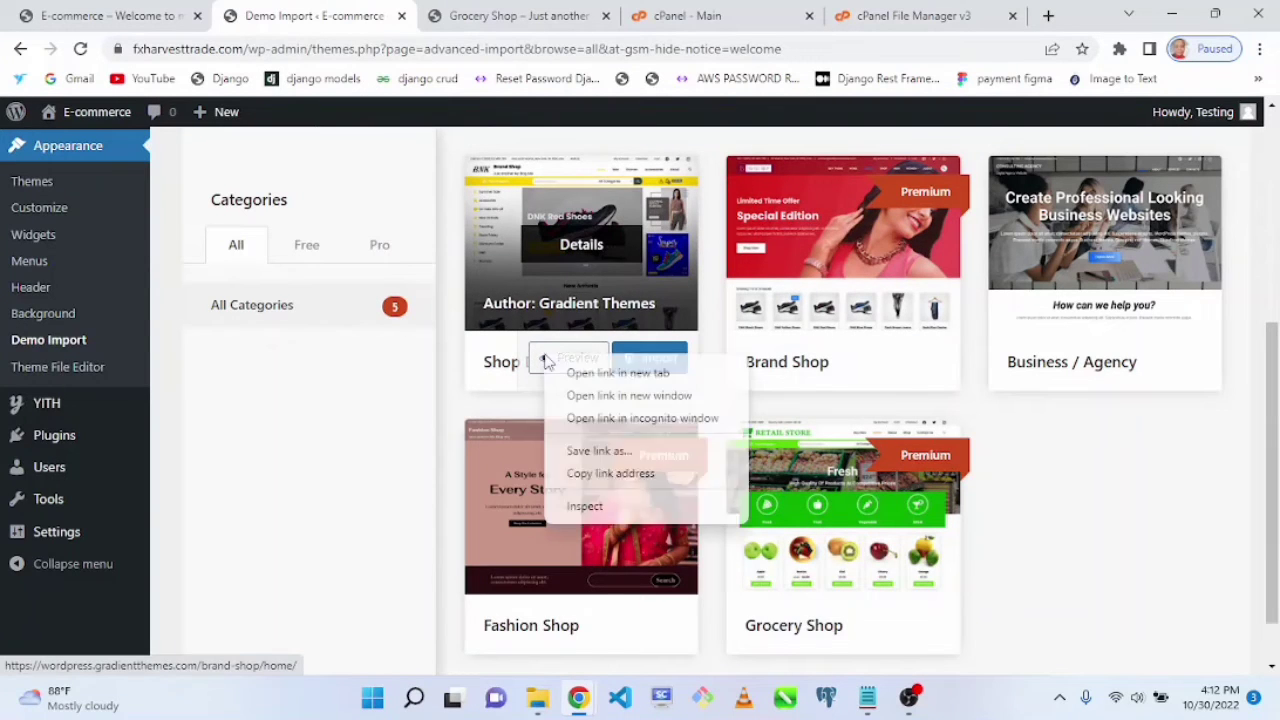
{"action": "left_click", "coordinate": [651, 375]}
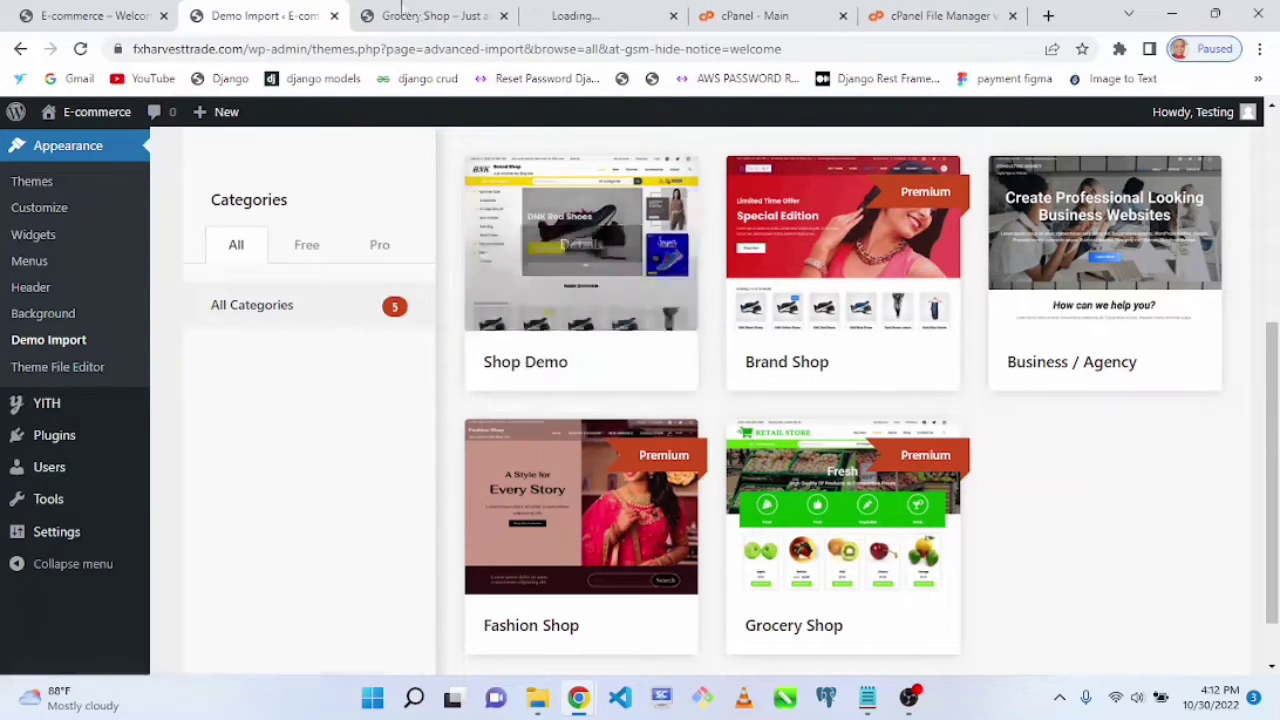
{"action": "left_click", "coordinate": [505, 17]}
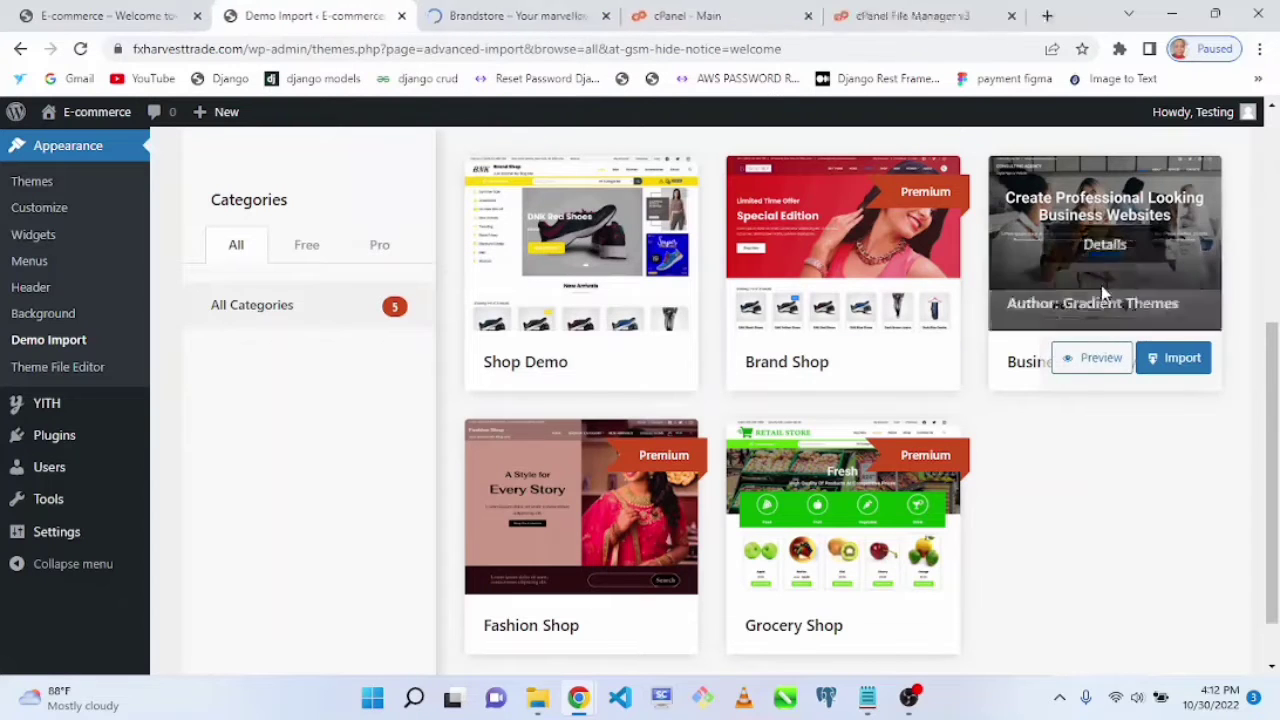
{"action": "right_click", "coordinate": [1088, 361]}
{"action": "left_click", "coordinate": [962, 374]}
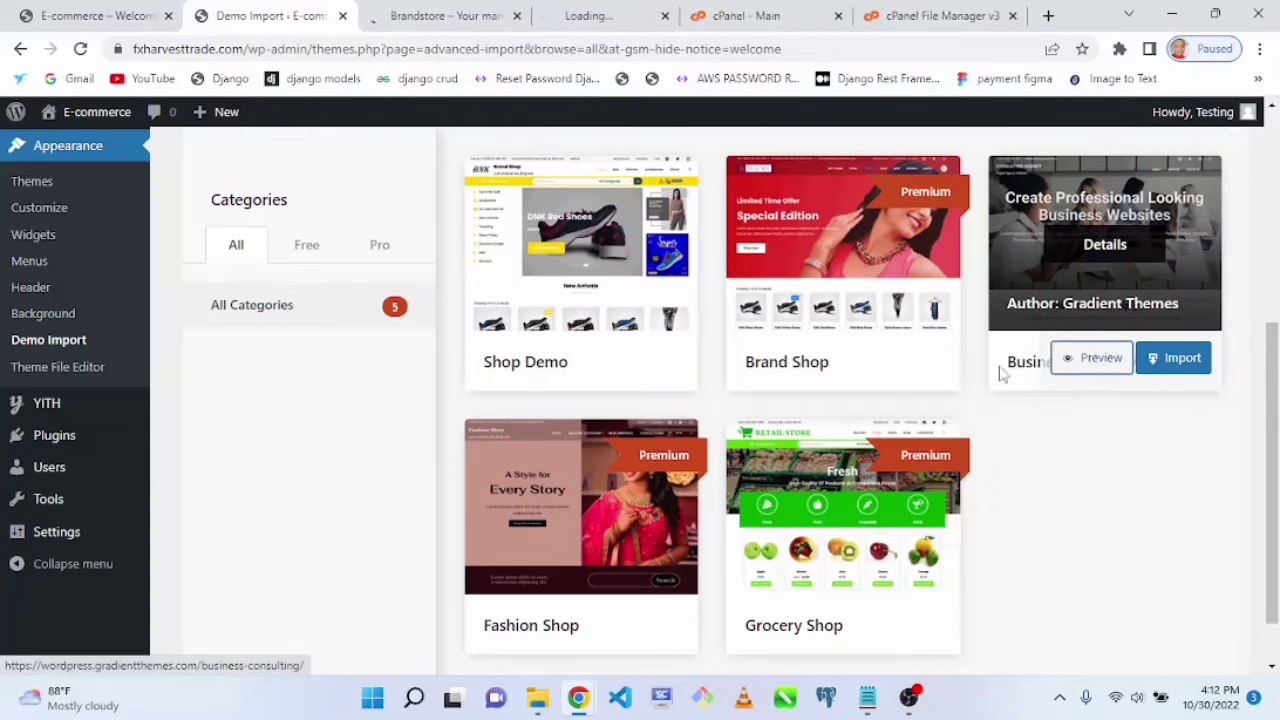
{"action": "left_click", "coordinate": [428, 12]}
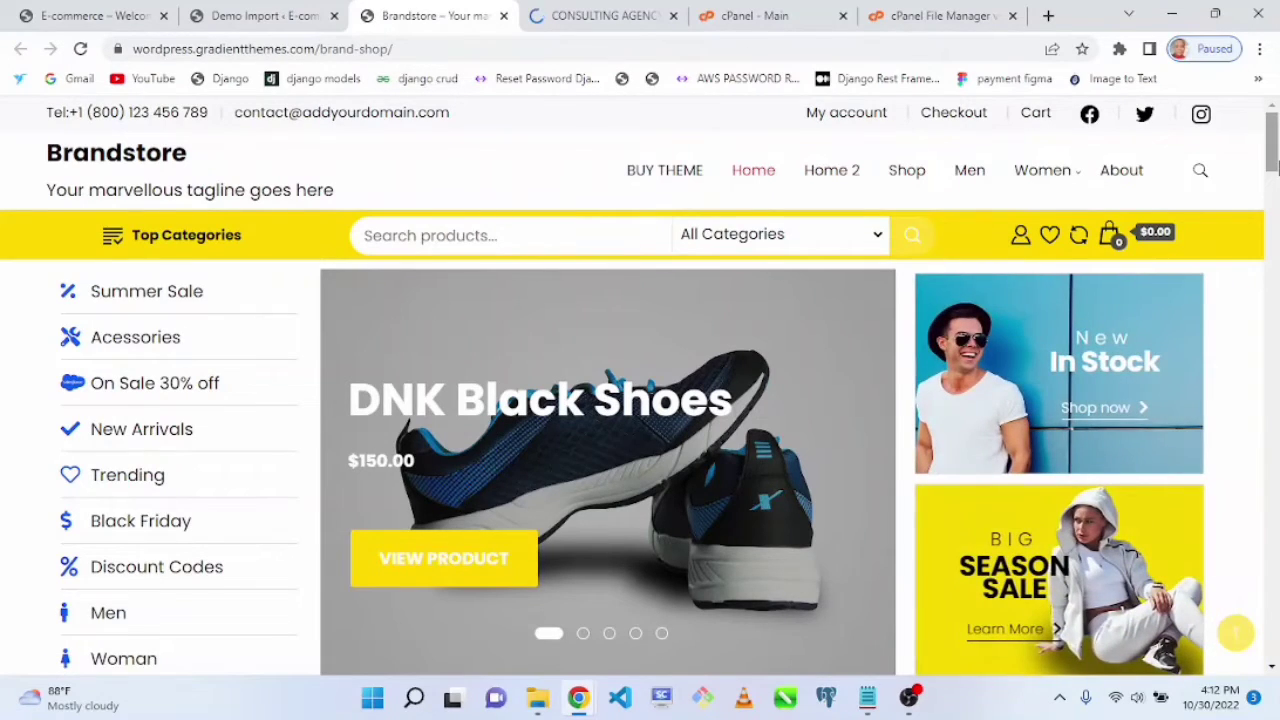
{"action": "left_click_drag", "start_coordinate": [1275, 165], "coordinate": [1235, 125]}
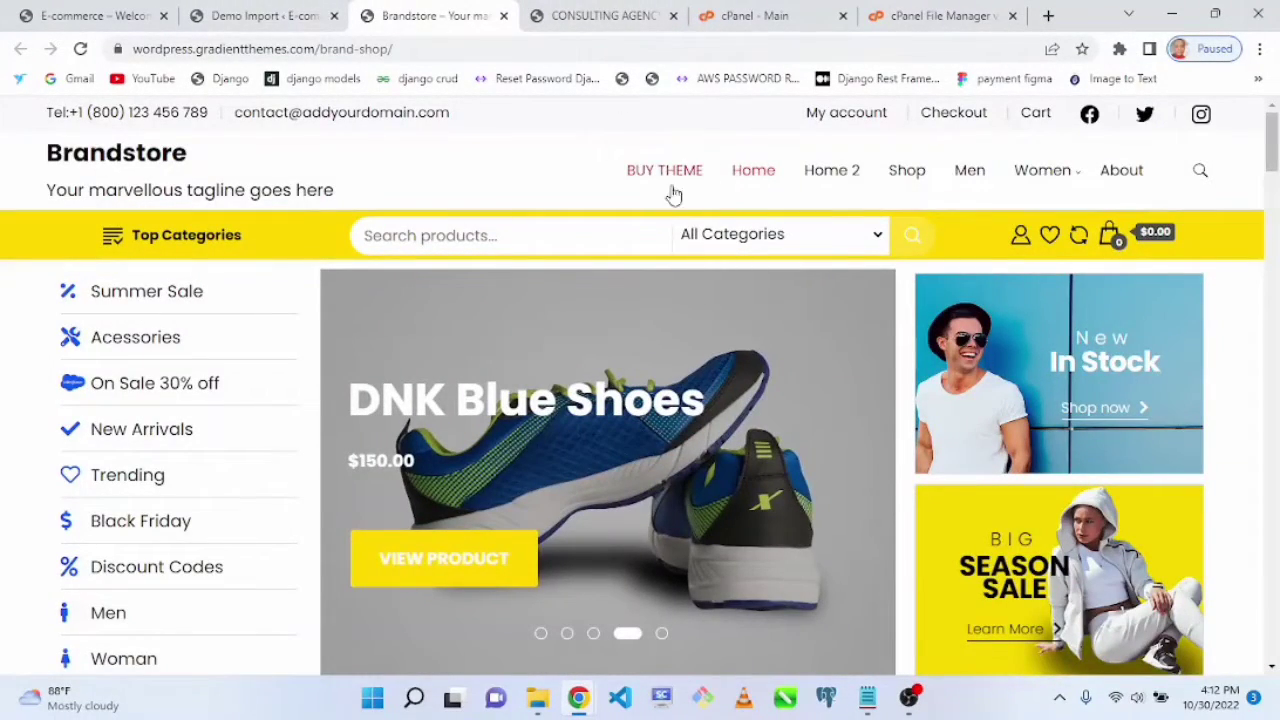
{"action": "left_click", "coordinate": [265, 15]}
Step: Import the Shop Demo starter site, confirming the demo import
{"action": "left_click", "coordinate": [640, 358]}
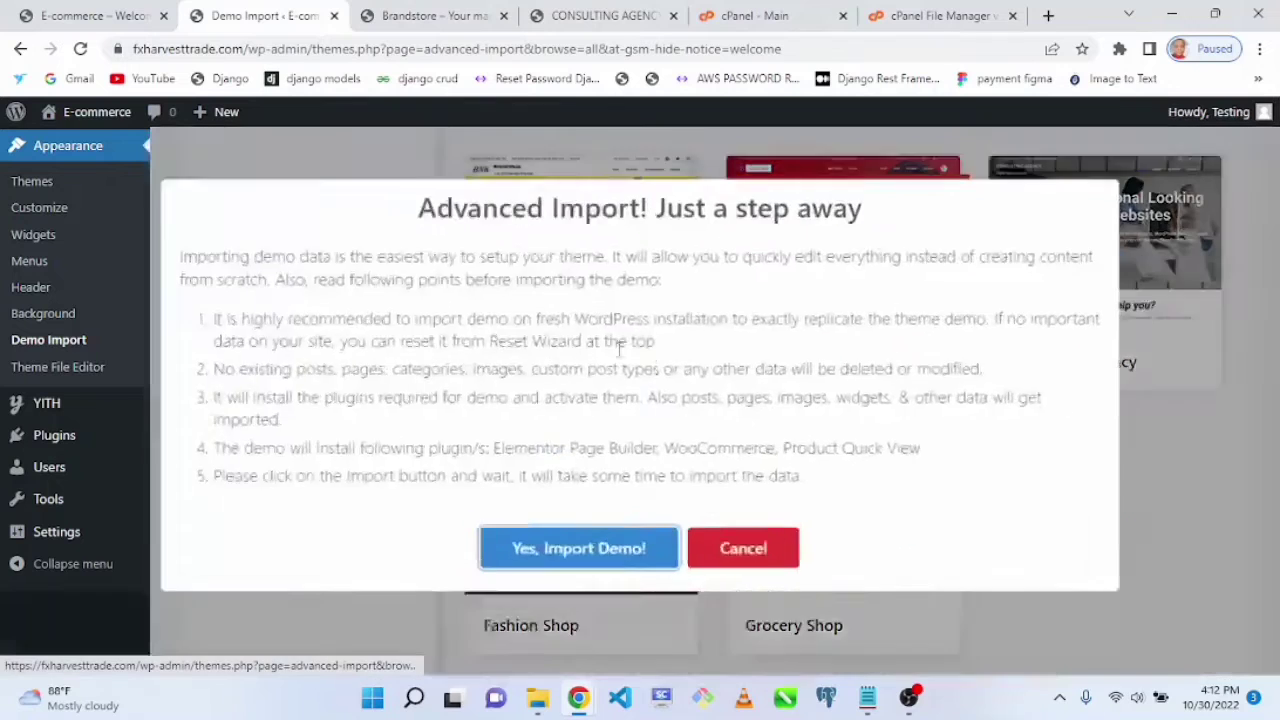
{"action": "left_click", "coordinate": [586, 546]}
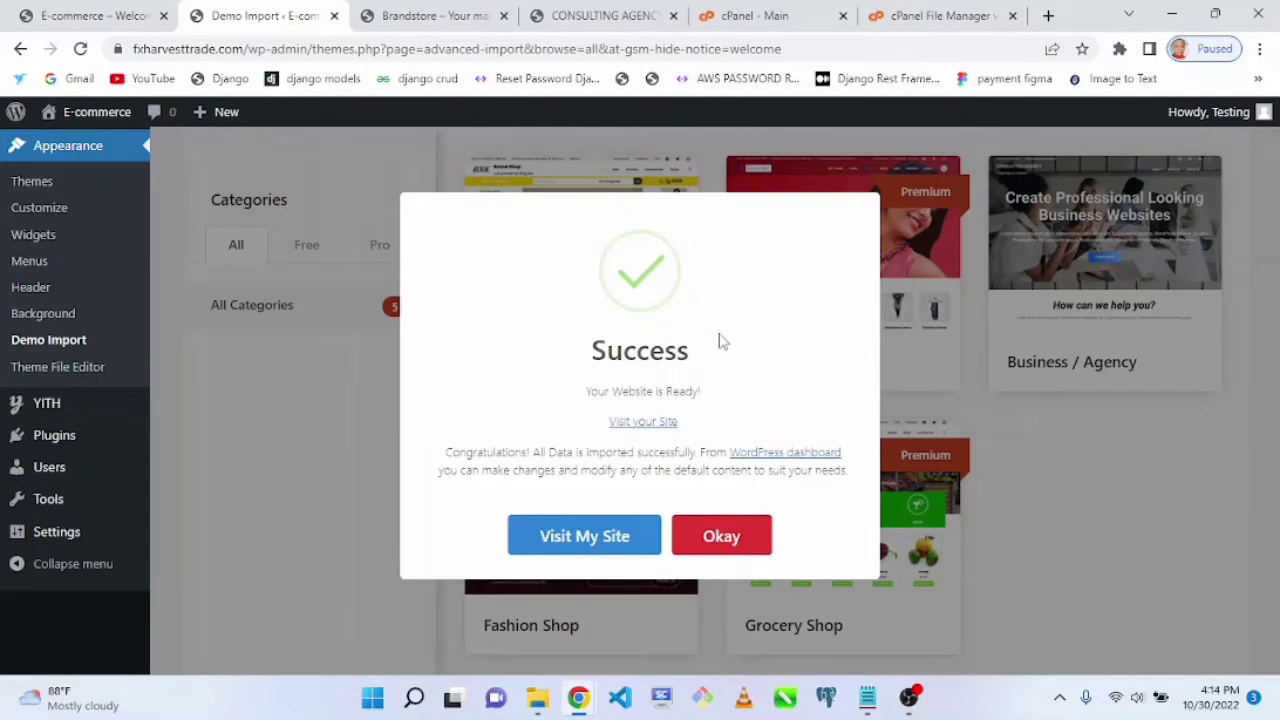
Step: Open the imported site in a new tab and scroll through its homepage
{"action": "right_click", "coordinate": [643, 423]}
{"action": "left_click", "coordinate": [697, 436]}
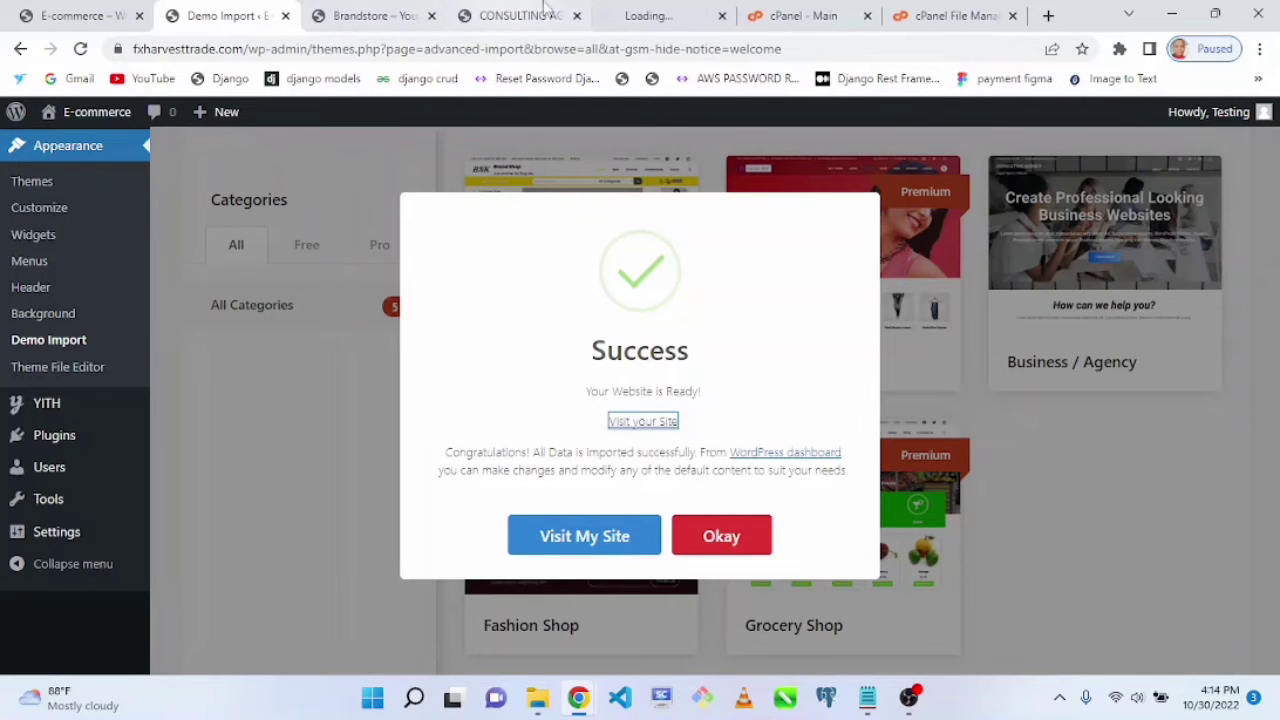
{"action": "left_click", "coordinate": [577, 17]}
{"action": "left_click", "coordinate": [563, 18]}
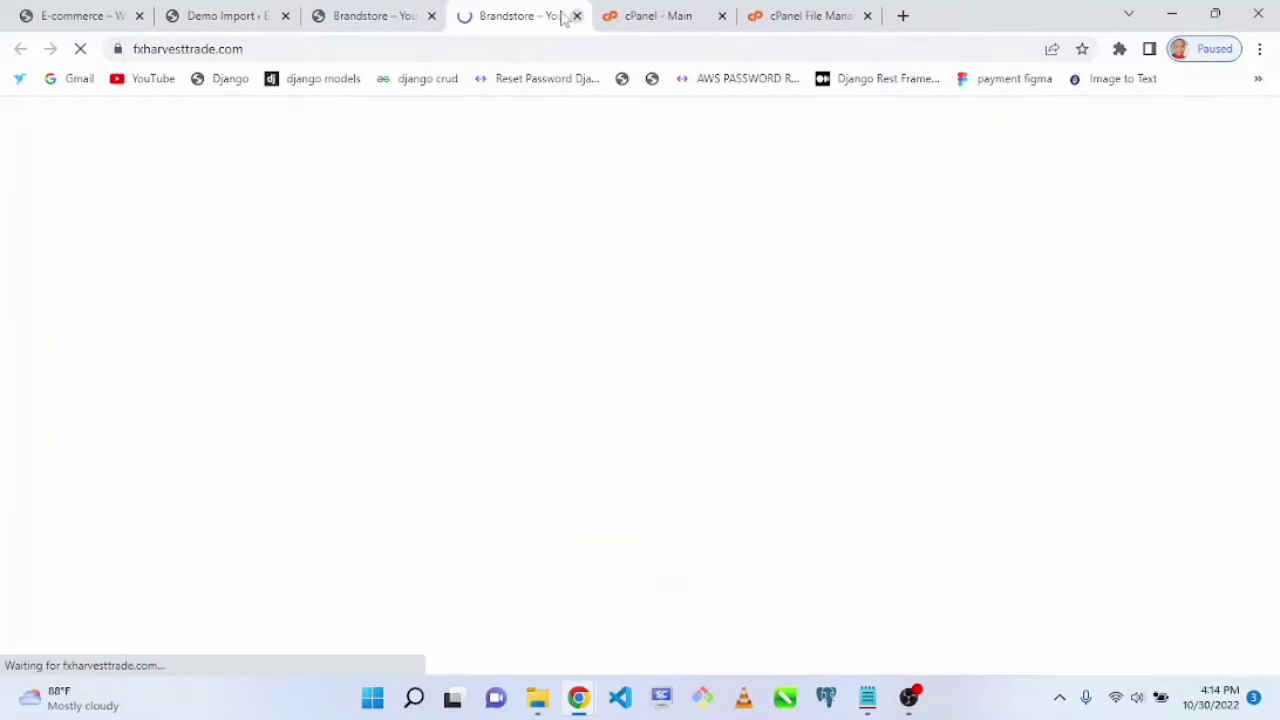
{"action": "left_click", "coordinate": [389, 15]}
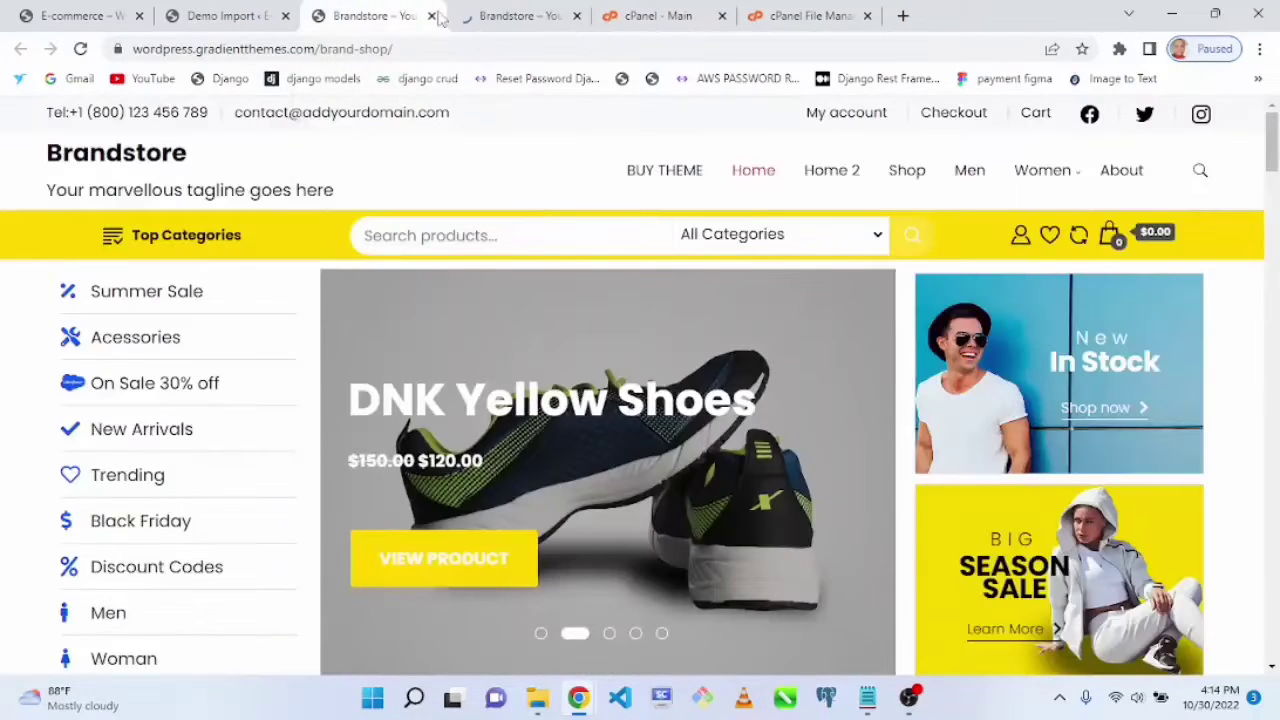
{"action": "left_click", "coordinate": [487, 12]}
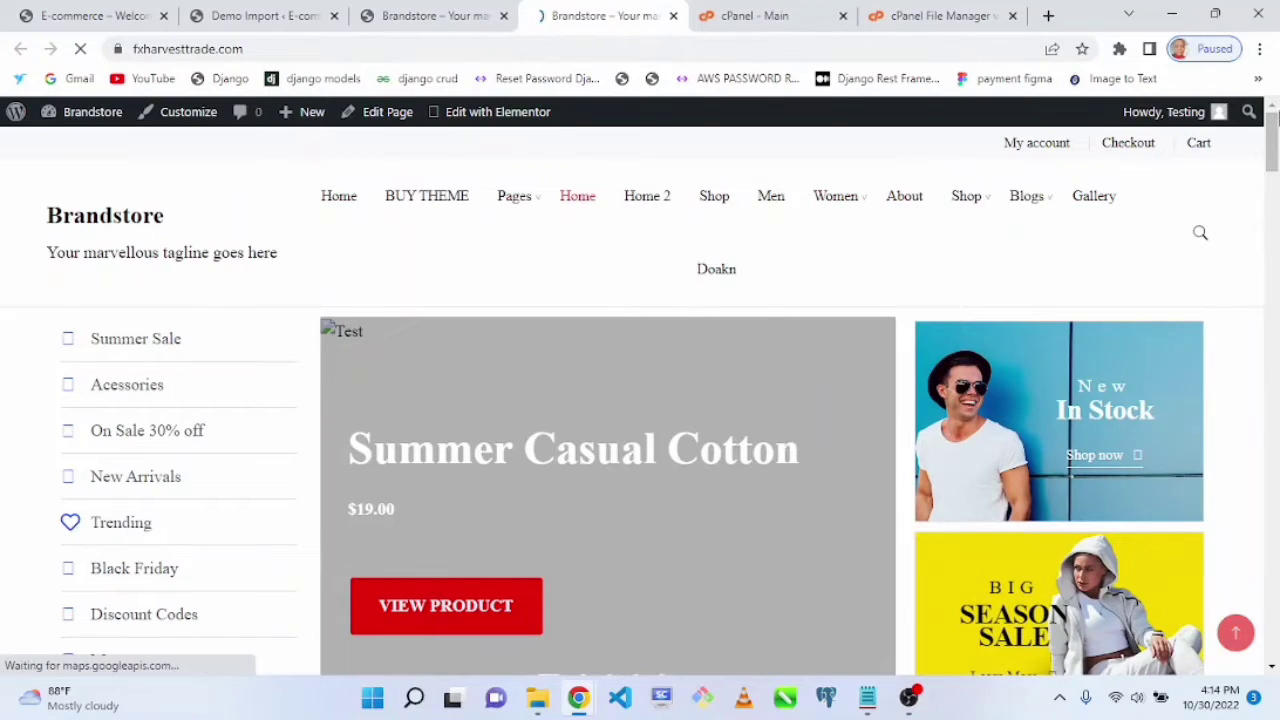
{"action": "left_click_drag", "start_coordinate": [1275, 135], "coordinate": [1276, 188]}
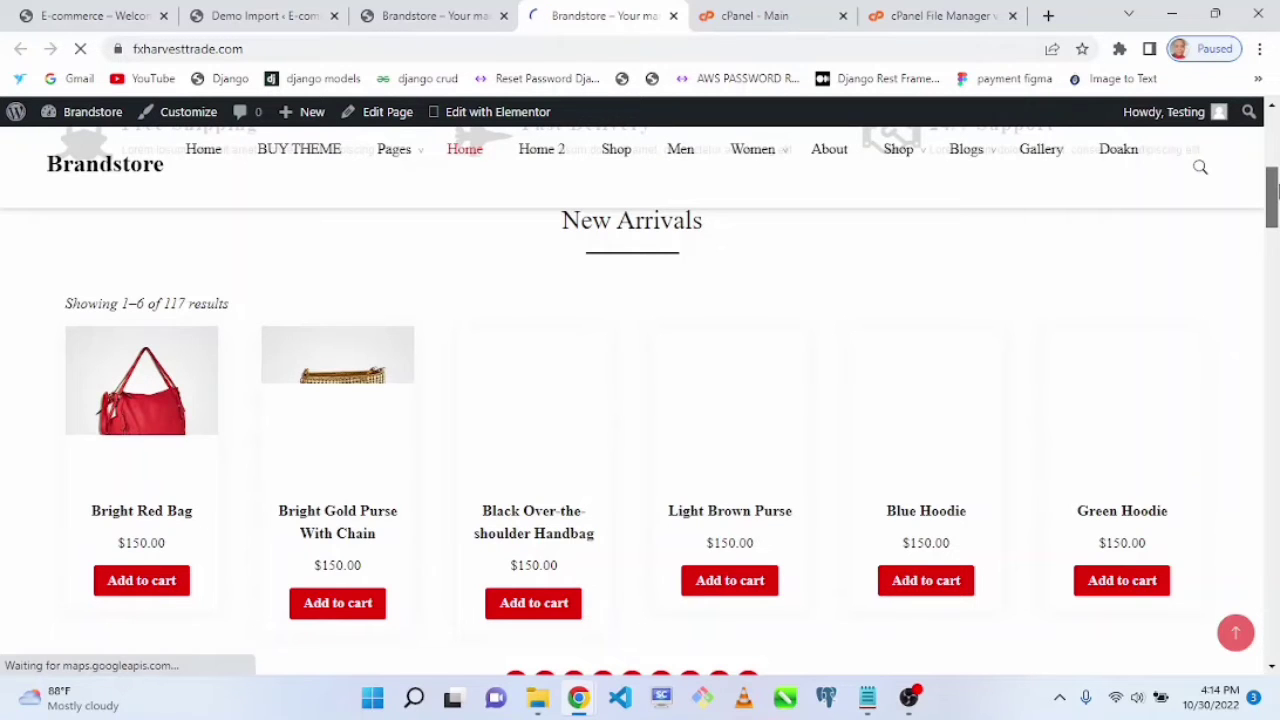
{"action": "left_click_drag", "start_coordinate": [1273, 188], "coordinate": [1273, 140]}
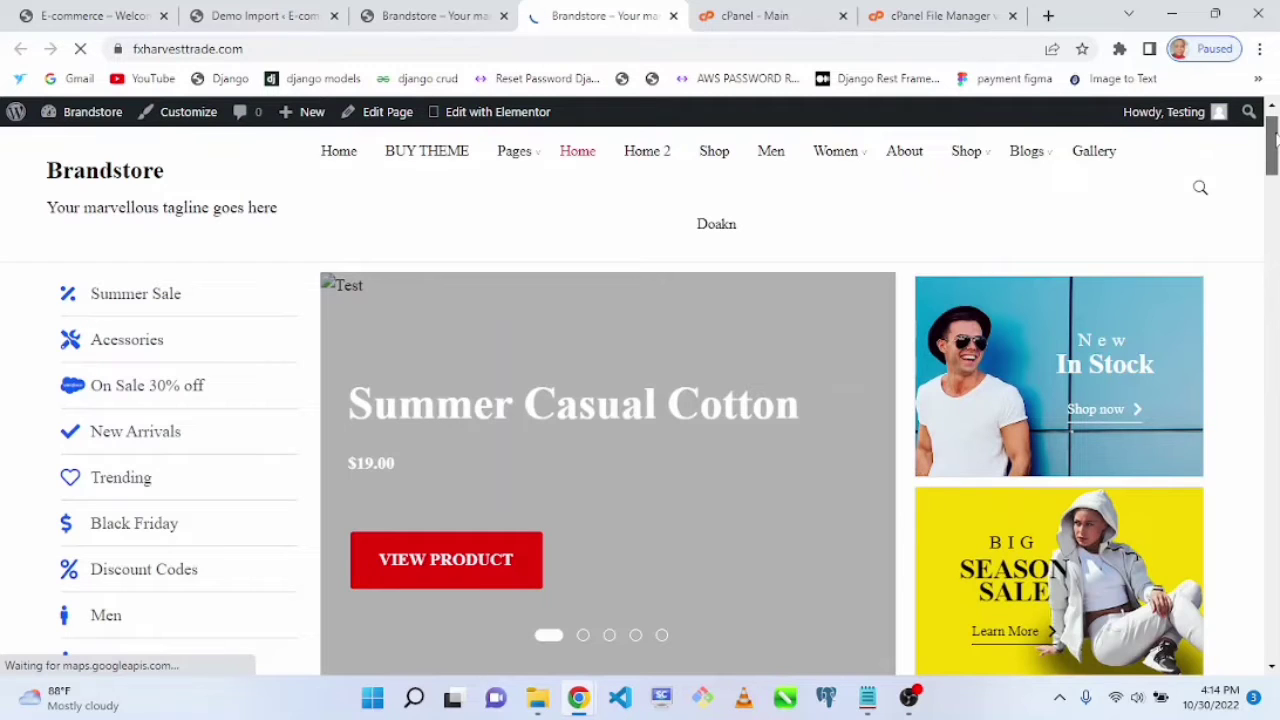
{"action": "mouse_move", "coordinate": [1273, 140]}
{"action": "left_mouse_down"}
{"action": "mouse_move", "coordinate": [1273, 652]}
{"action": "mouse_move", "coordinate": [1275, 135]}
{"action": "left_mouse_up"}
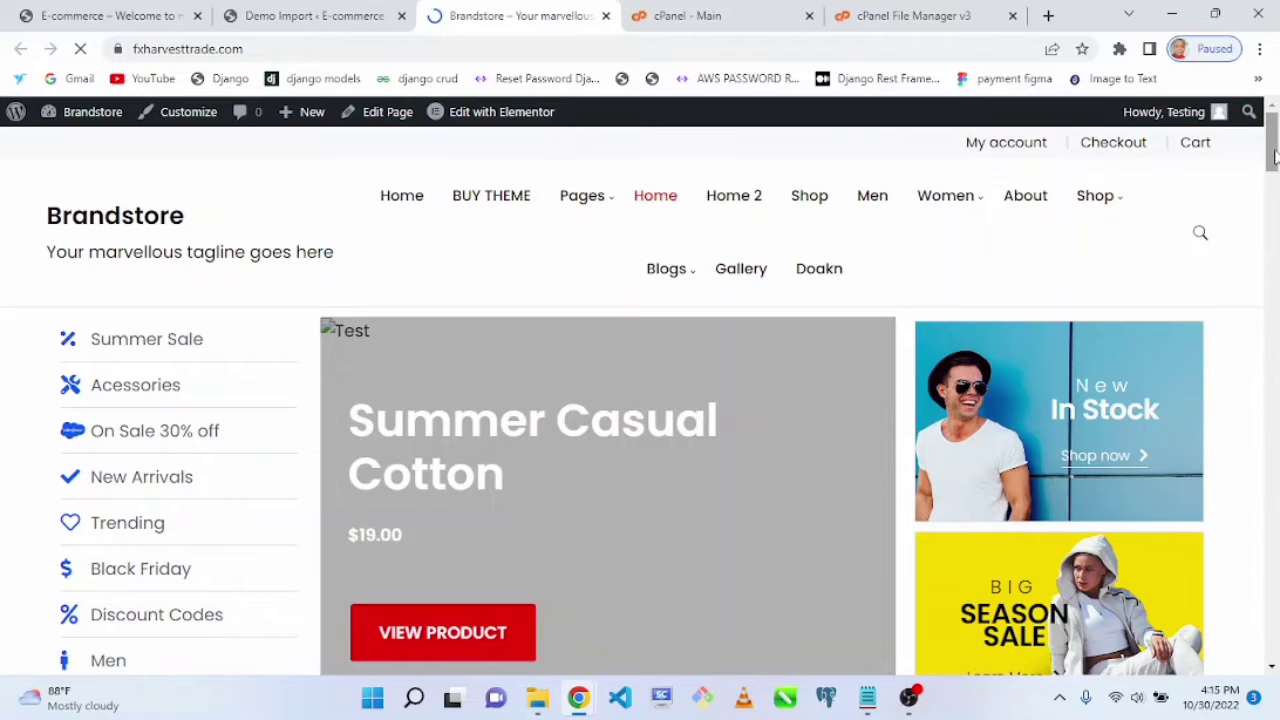
Step: Scroll the homepage and open the site Customizer
{"action": "left_click_drag", "start_coordinate": [1275, 152], "coordinate": [1272, 245]}
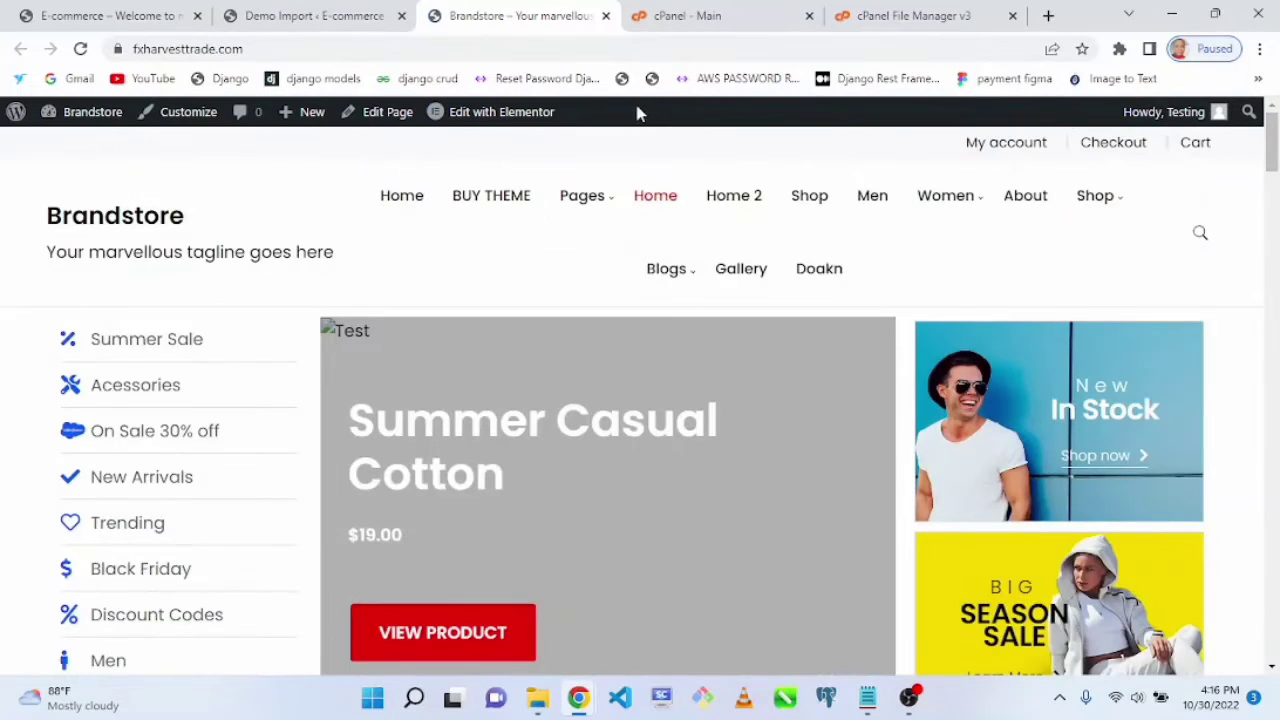
{"action": "left_click_drag", "start_coordinate": [1272, 137], "coordinate": [1215, 107]}
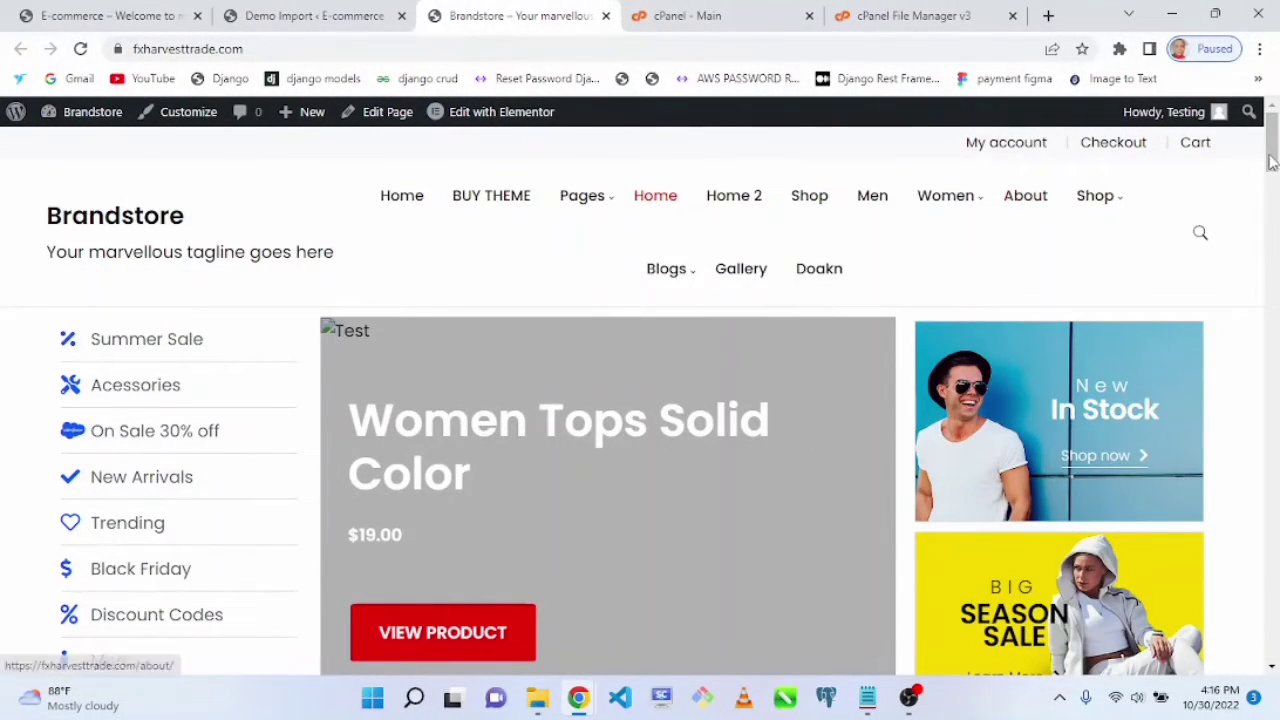
{"action": "left_click_drag", "start_coordinate": [1272, 137], "coordinate": [1258, 76]}
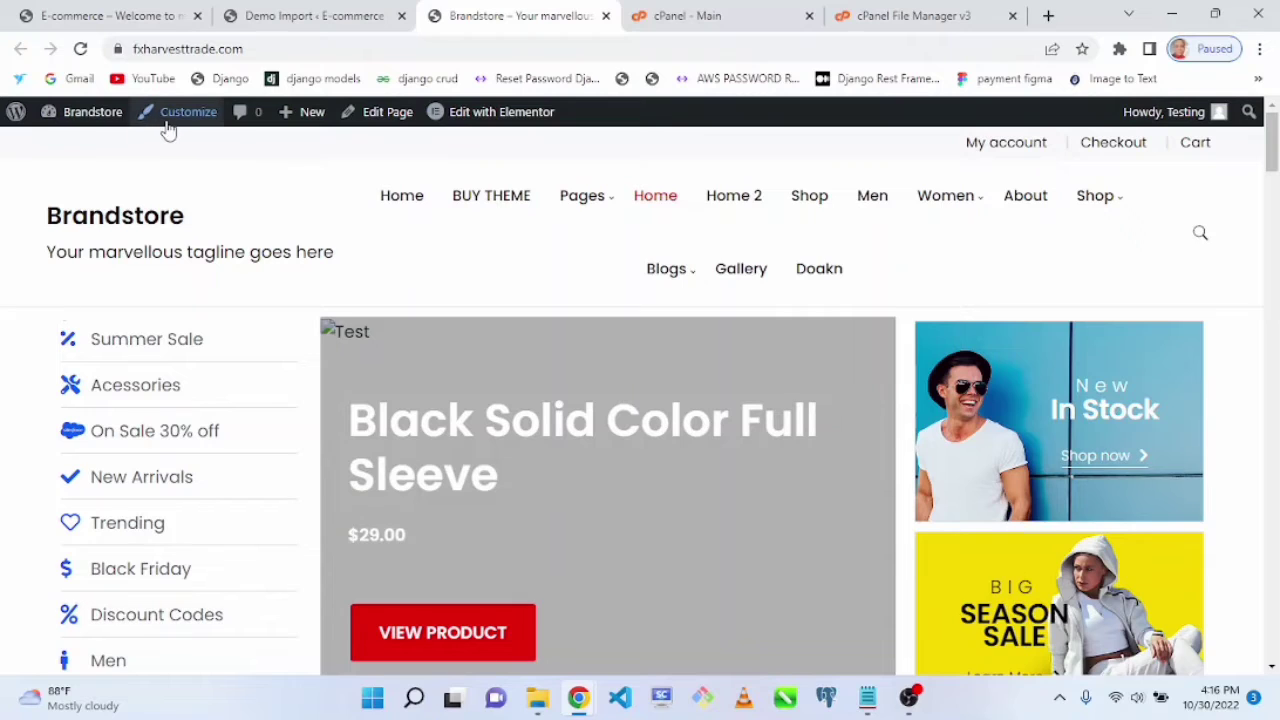
{"action": "left_click", "coordinate": [172, 124]}
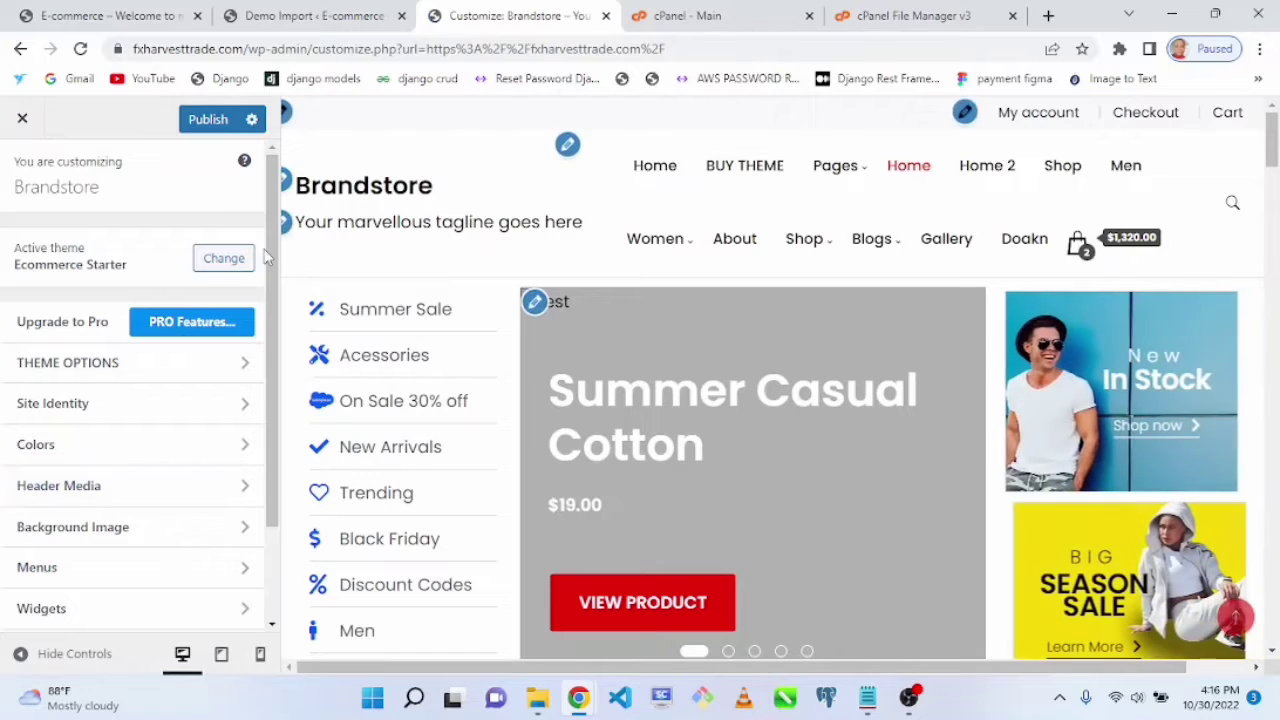
Step: Zoom the Customizer preview, then open and close the collapsed navigation menu
{"action": "key", "text": "ctrl+plus"}
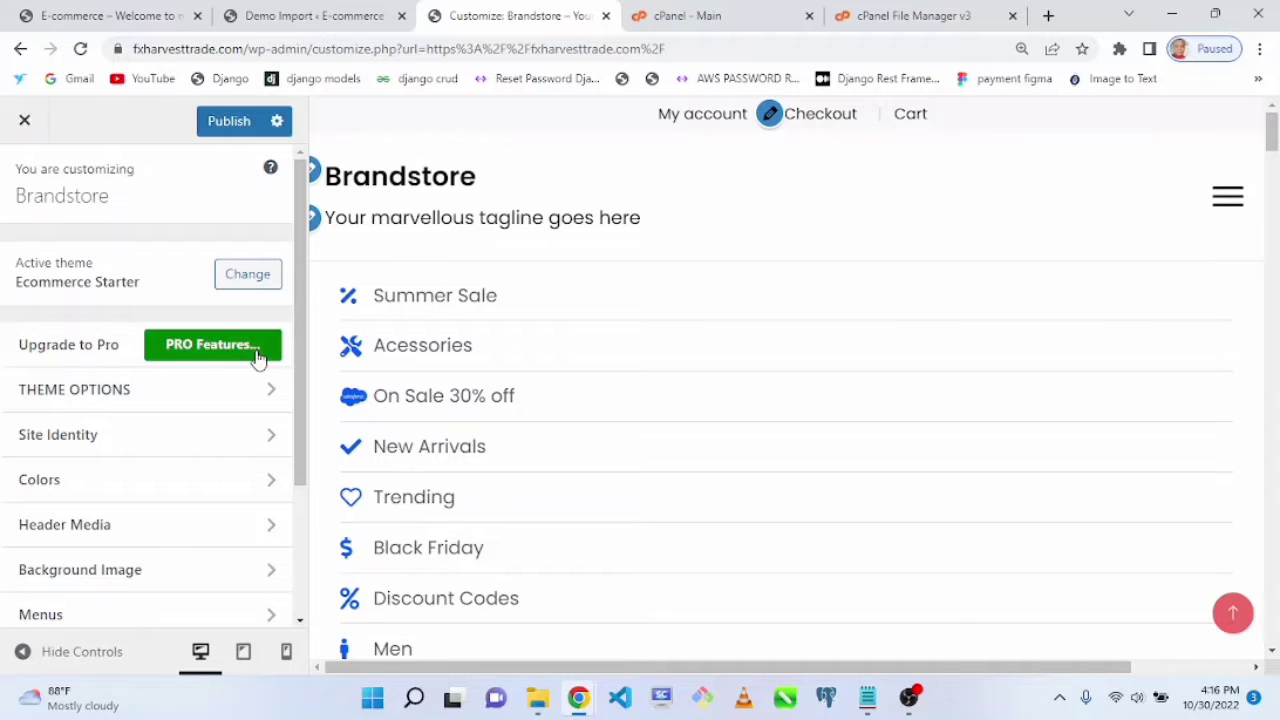
{"action": "left_click_drag", "start_coordinate": [297, 361], "coordinate": [322, 578]}
{"action": "left_click_drag", "start_coordinate": [322, 484], "coordinate": [340, 302]}
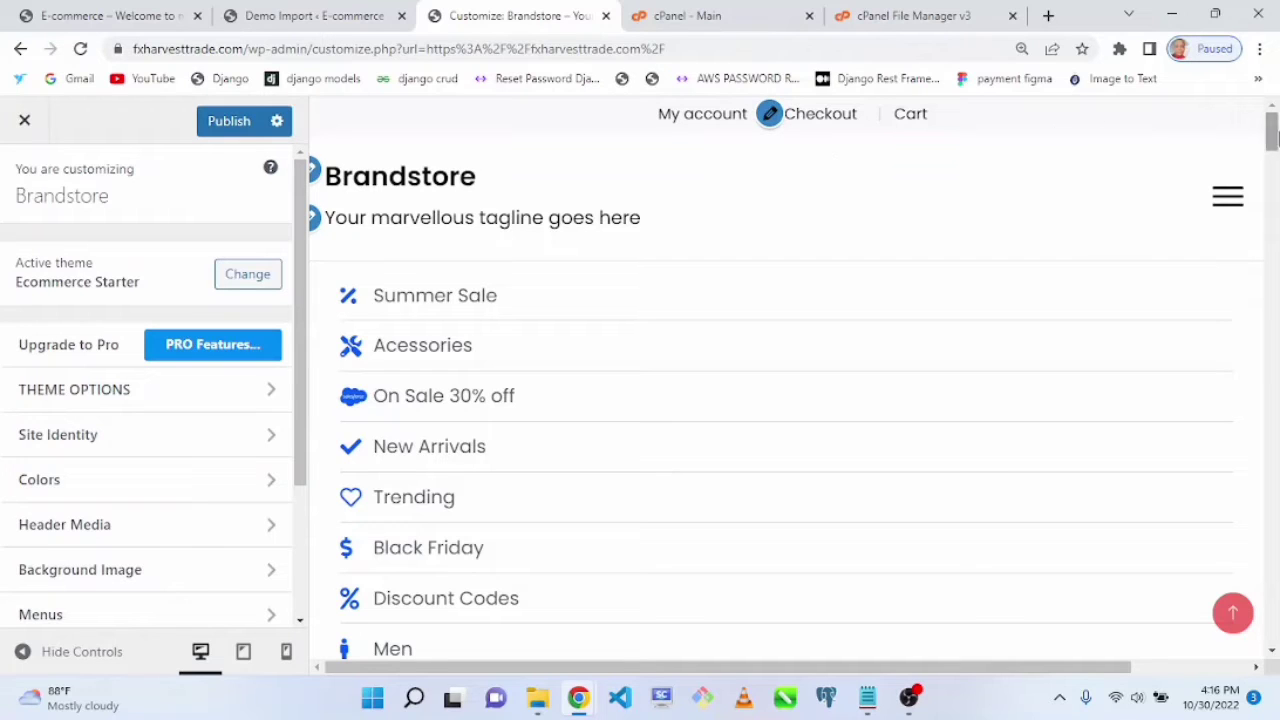
{"action": "left_click", "coordinate": [1228, 200]}
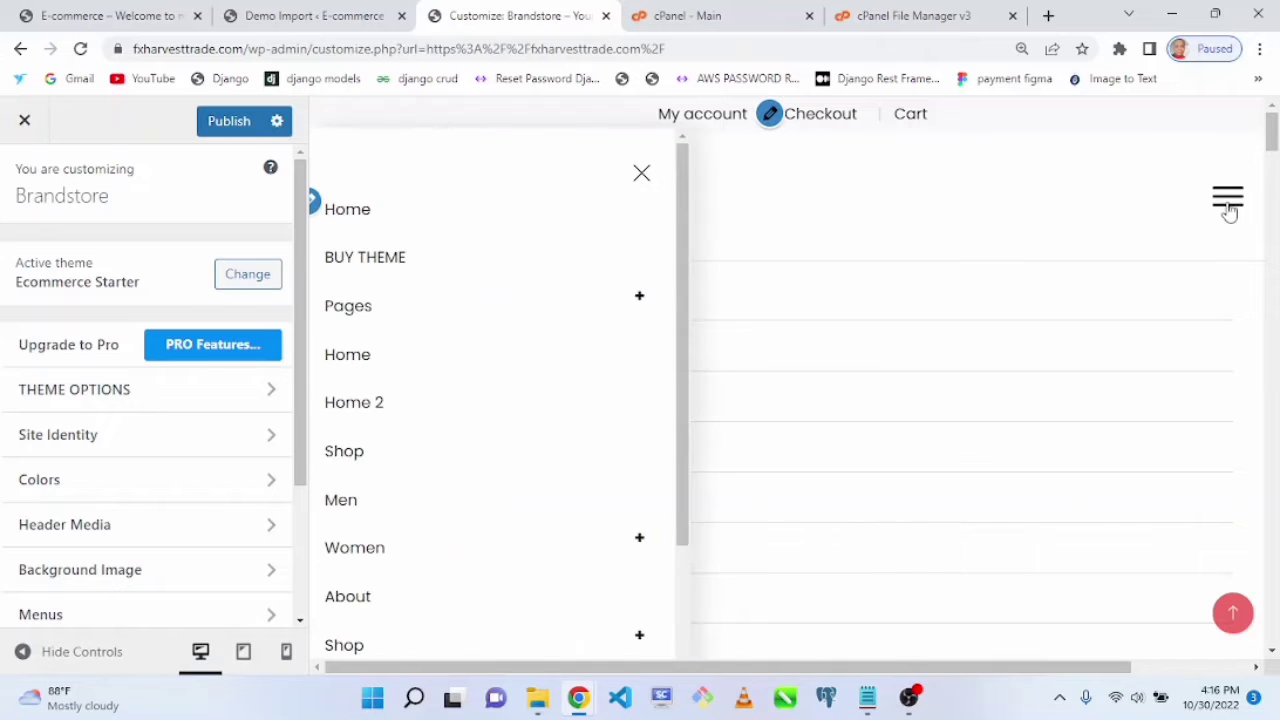
{"action": "left_click", "coordinate": [641, 173]}
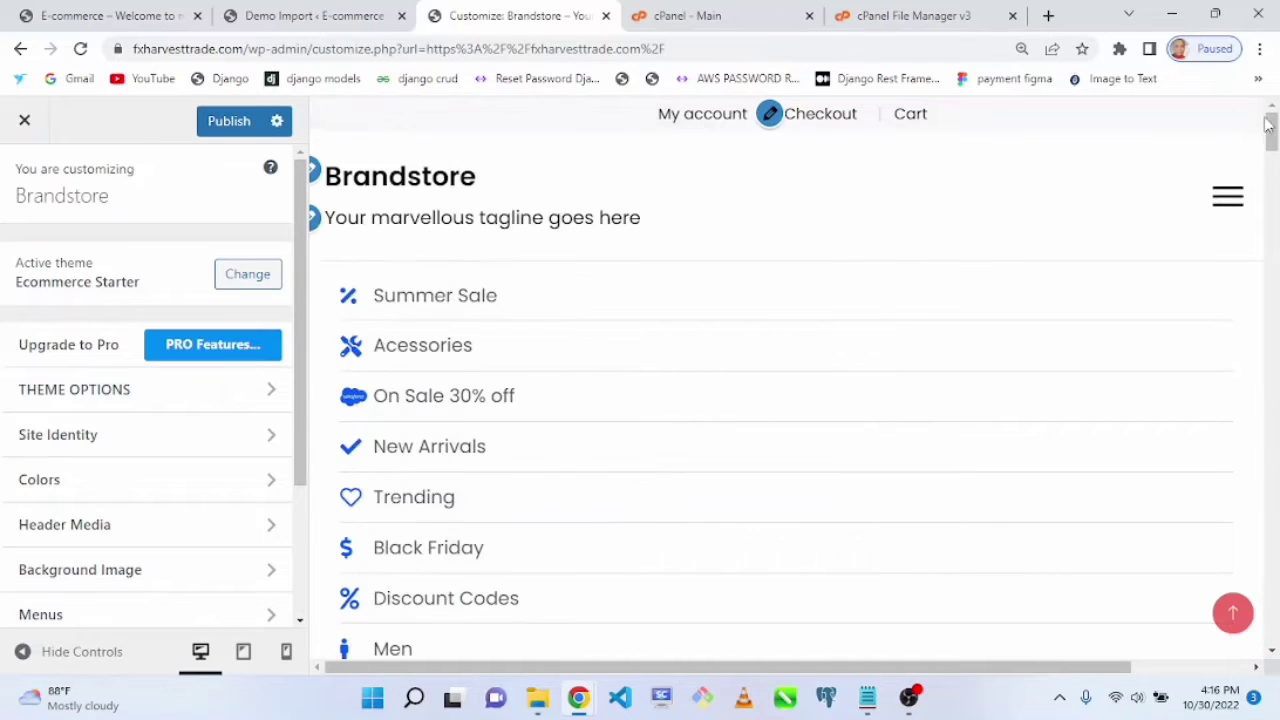
Step: Open Theme Options and review the Footer Settings, then return to the options list
{"action": "left_click_drag", "start_coordinate": [1272, 135], "coordinate": [1270, 18]}
{"action": "left_click", "coordinate": [246, 389]}
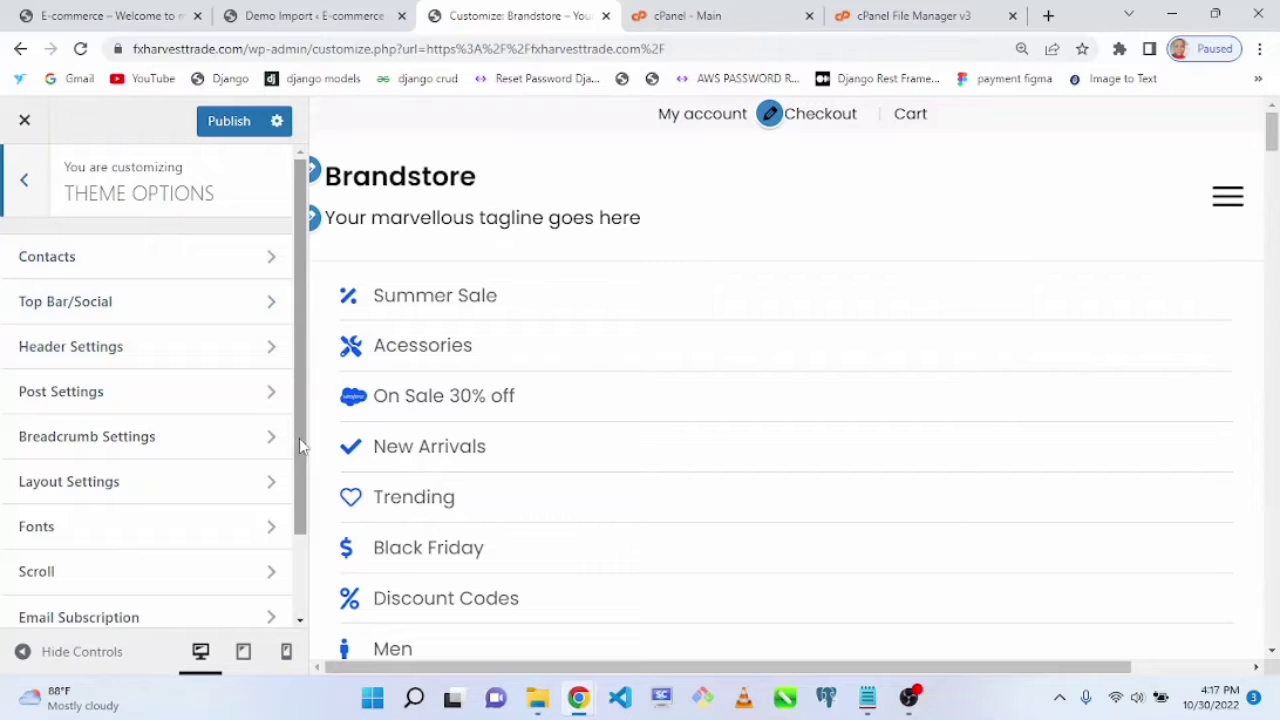
{"action": "left_click_drag", "start_coordinate": [299, 438], "coordinate": [302, 534]}
{"action": "left_click", "coordinate": [237, 561]}
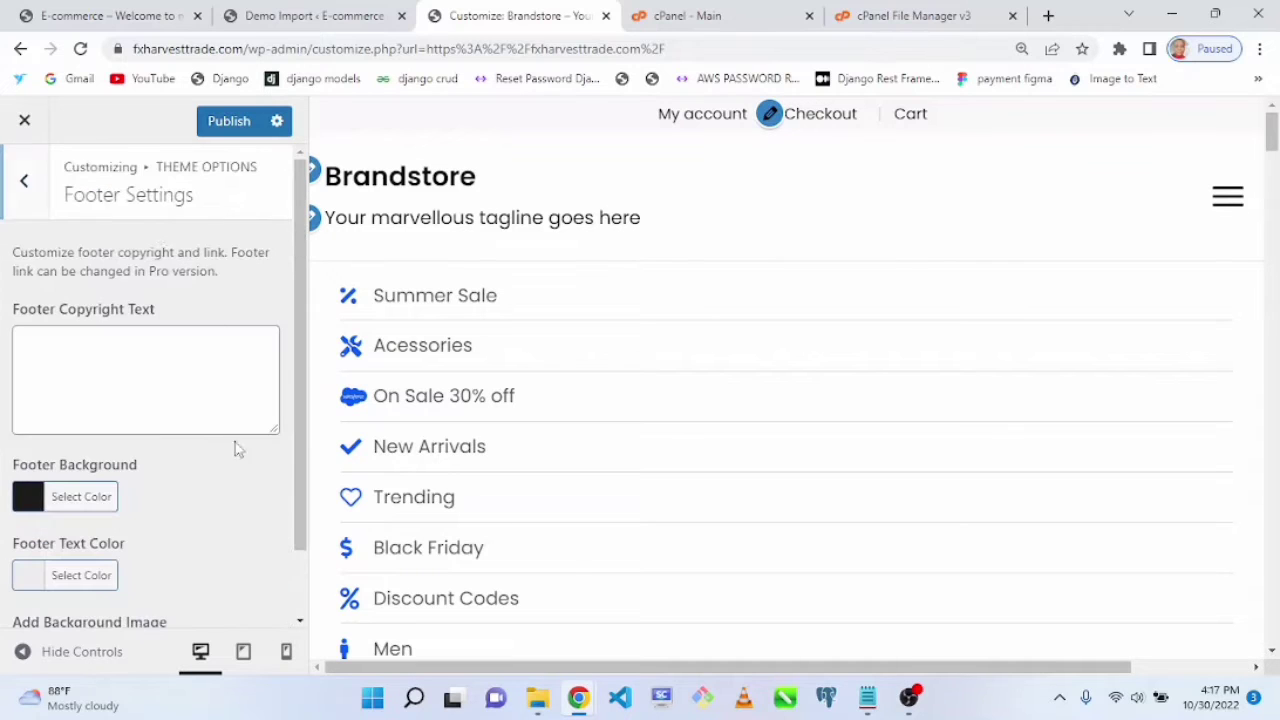
{"action": "left_click", "coordinate": [31, 188]}
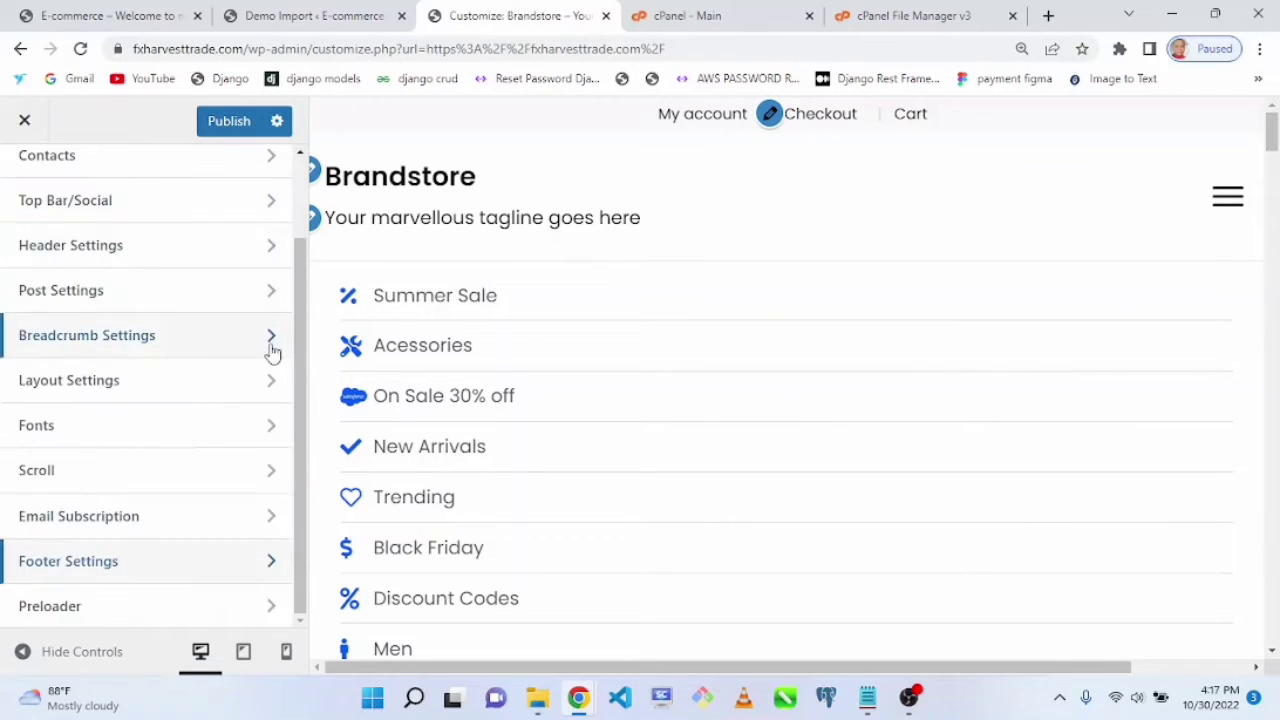
Step: Open the Contacts options, enter the contact phone number and e-mail address, and publish the changes
{"action": "left_click_drag", "start_coordinate": [302, 324], "coordinate": [300, 236]}
{"action": "left_click", "coordinate": [209, 254]}
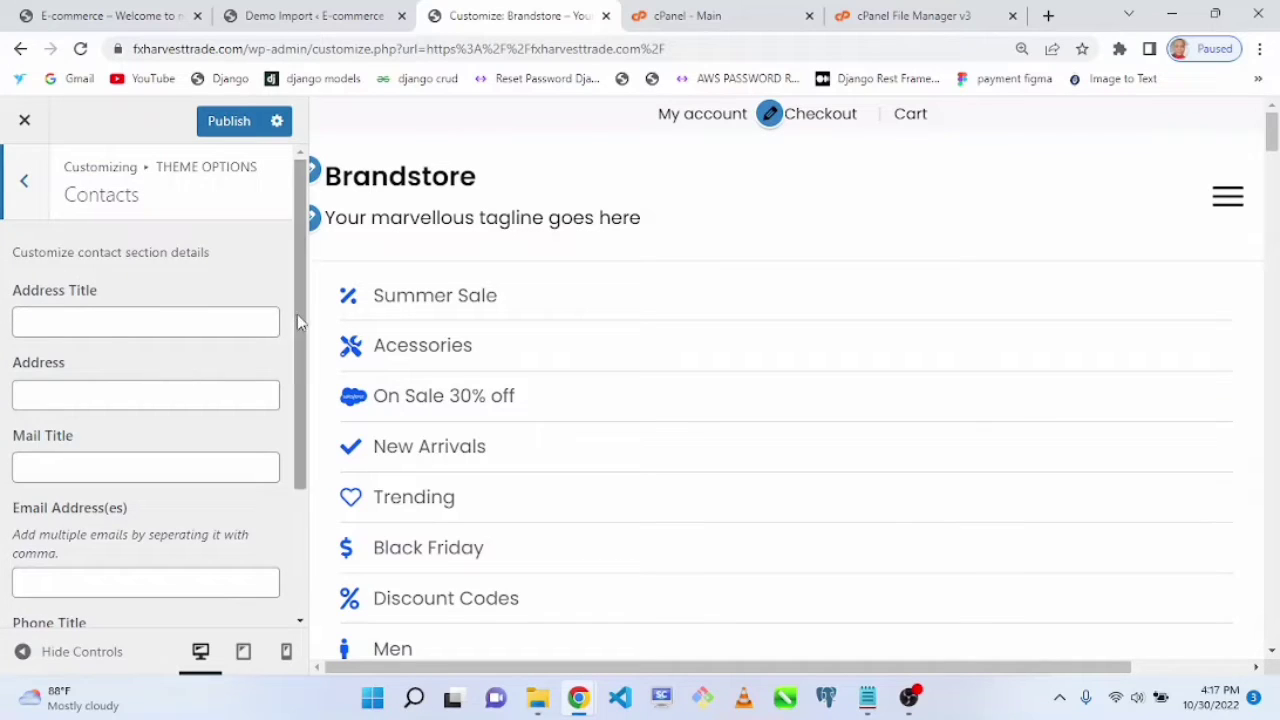
{"action": "left_click_drag", "start_coordinate": [297, 314], "coordinate": [297, 615]}
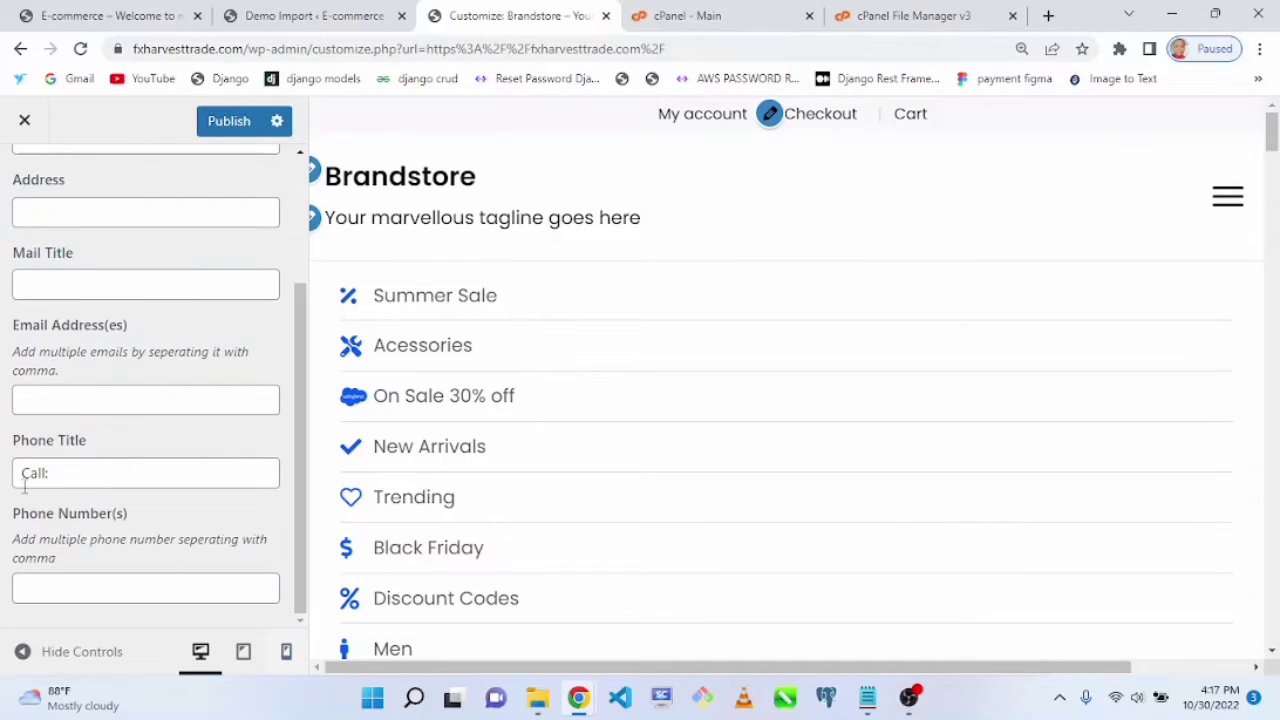
{"action": "left_click", "coordinate": [88, 469]}
{"action": "left_click", "coordinate": [67, 589]}
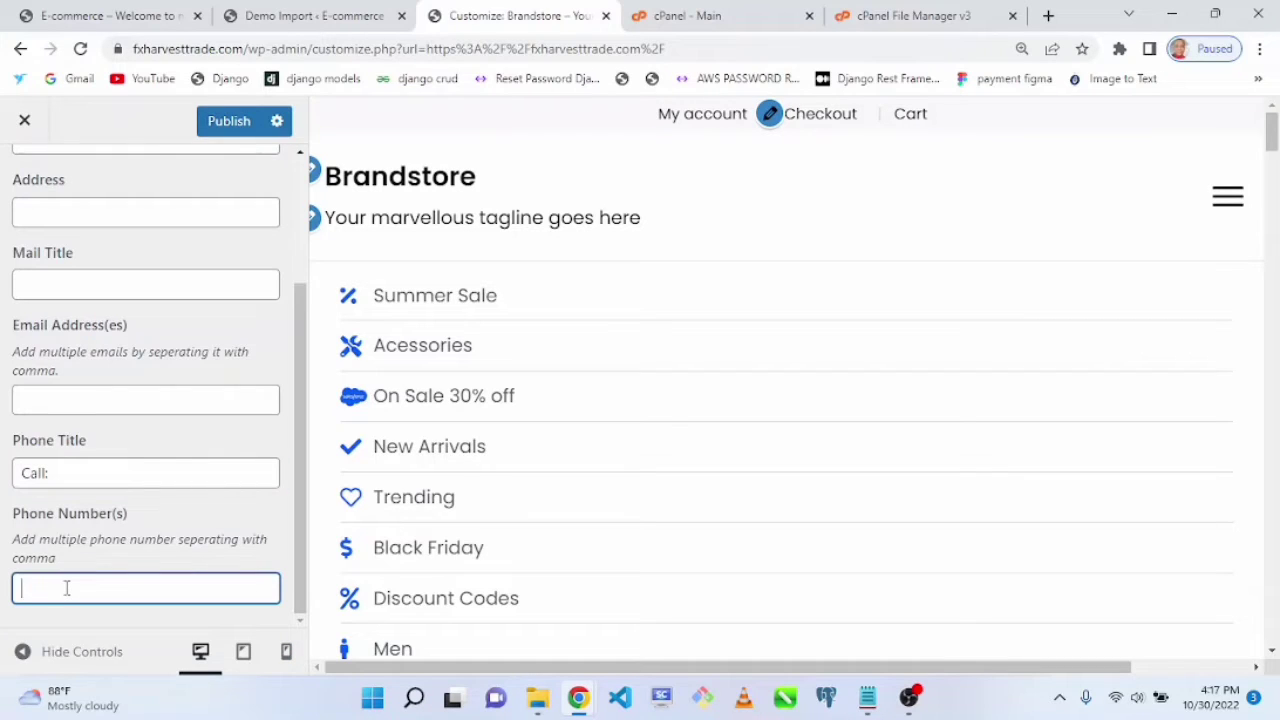
{"action": "type", "text": "0000093374"}
{"action": "left_click", "coordinate": [66, 393]}
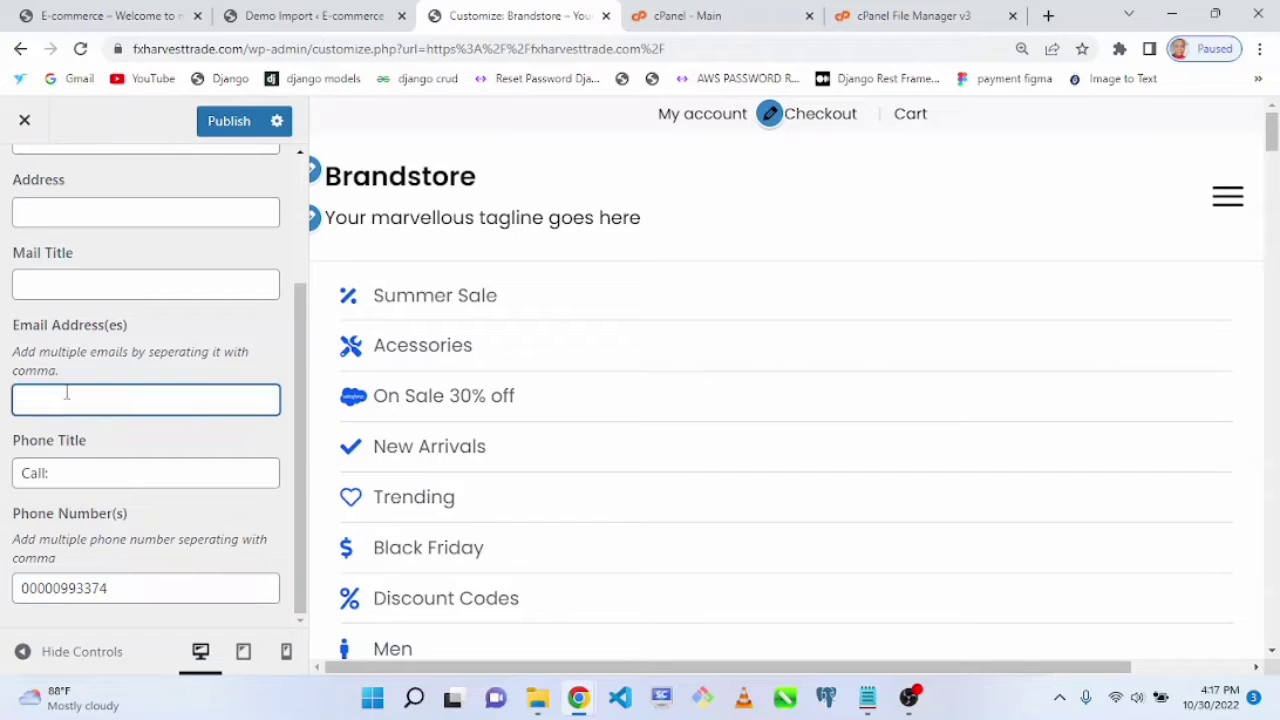
{"action": "type", "text": "demo@design.com"}
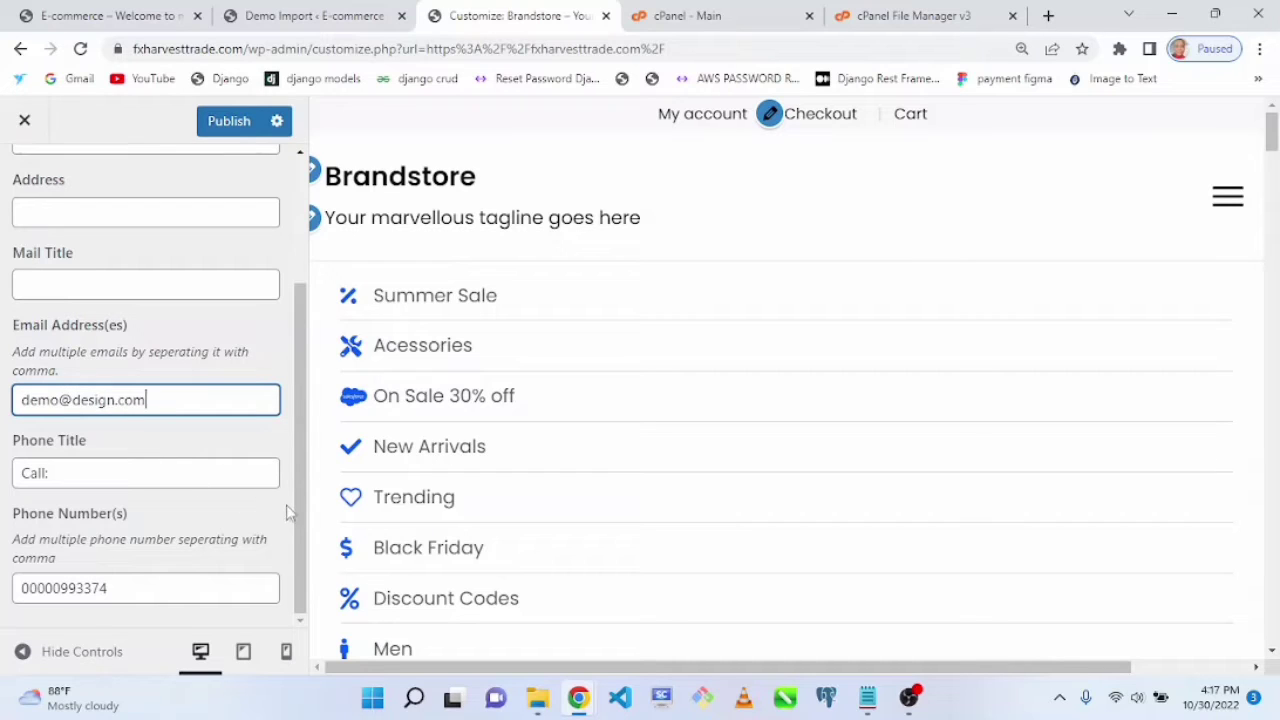
{"action": "left_click_drag", "start_coordinate": [295, 534], "coordinate": [286, 371]}
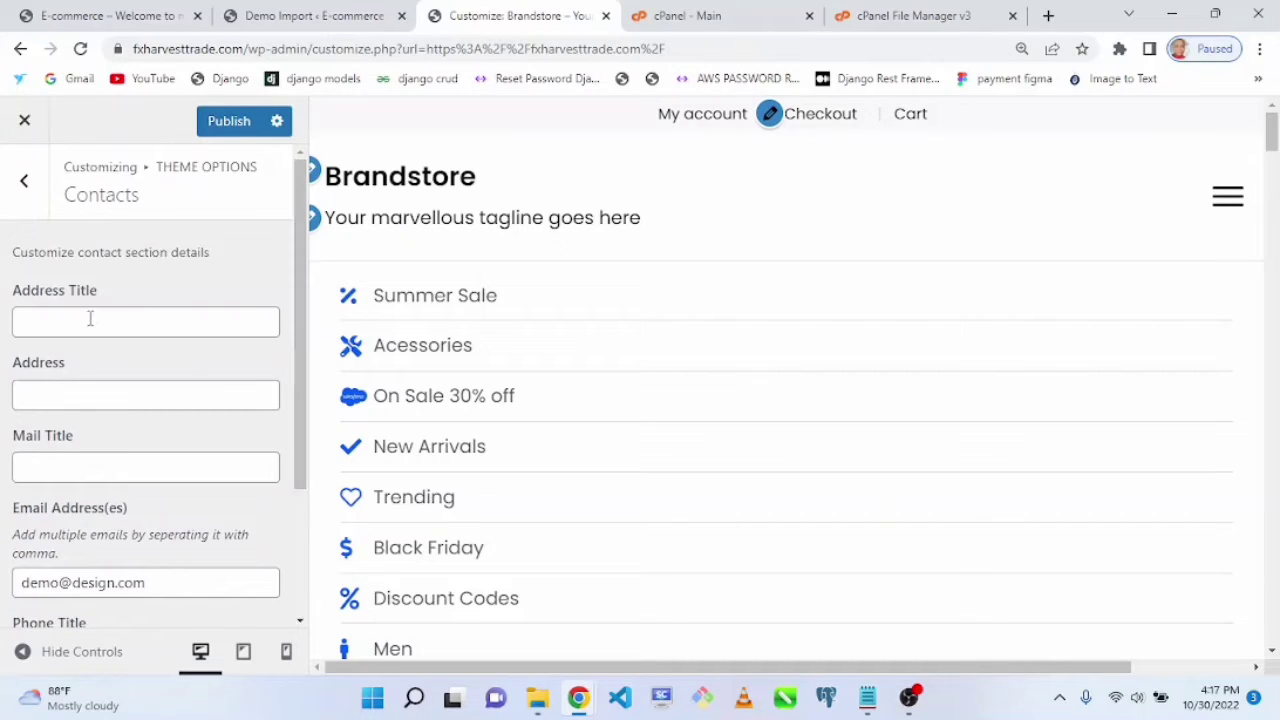
{"action": "left_click", "coordinate": [224, 124]}
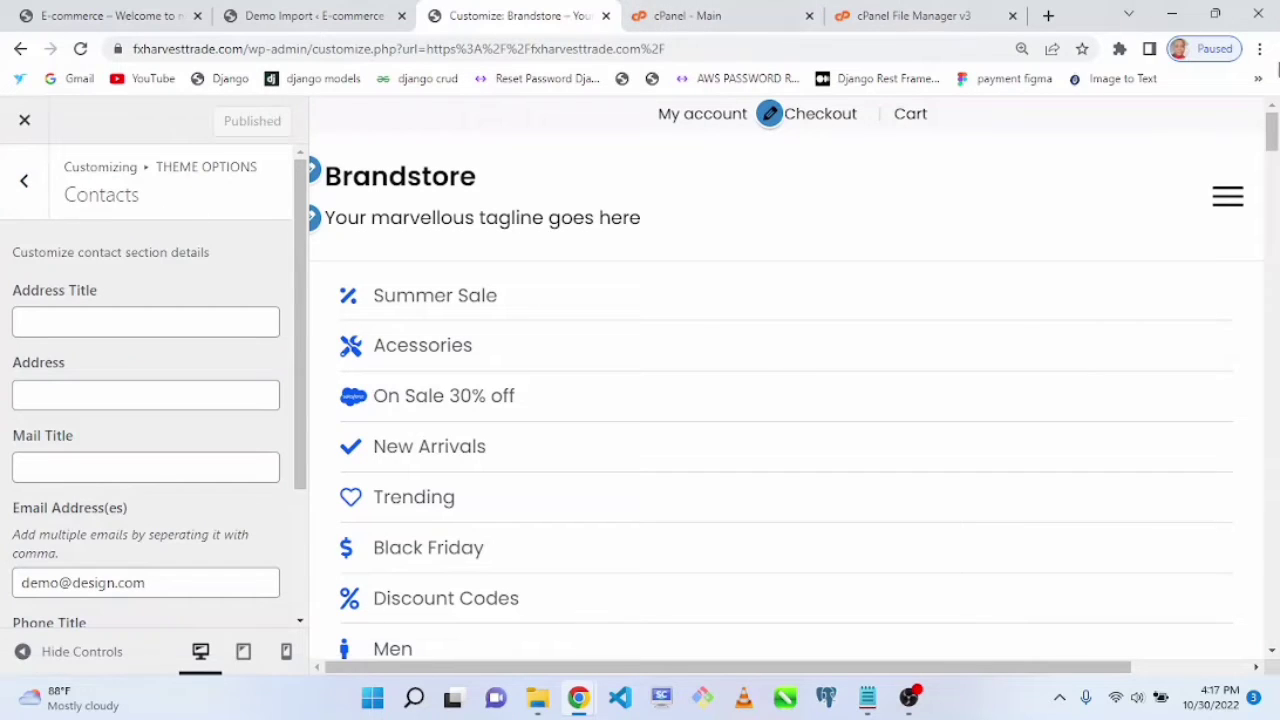
Step: Open the live site in a new incognito window to check it, then switch back to the Customizer
{"action": "left_click", "coordinate": [1260, 48]}
{"action": "left_click", "coordinate": [1104, 125]}
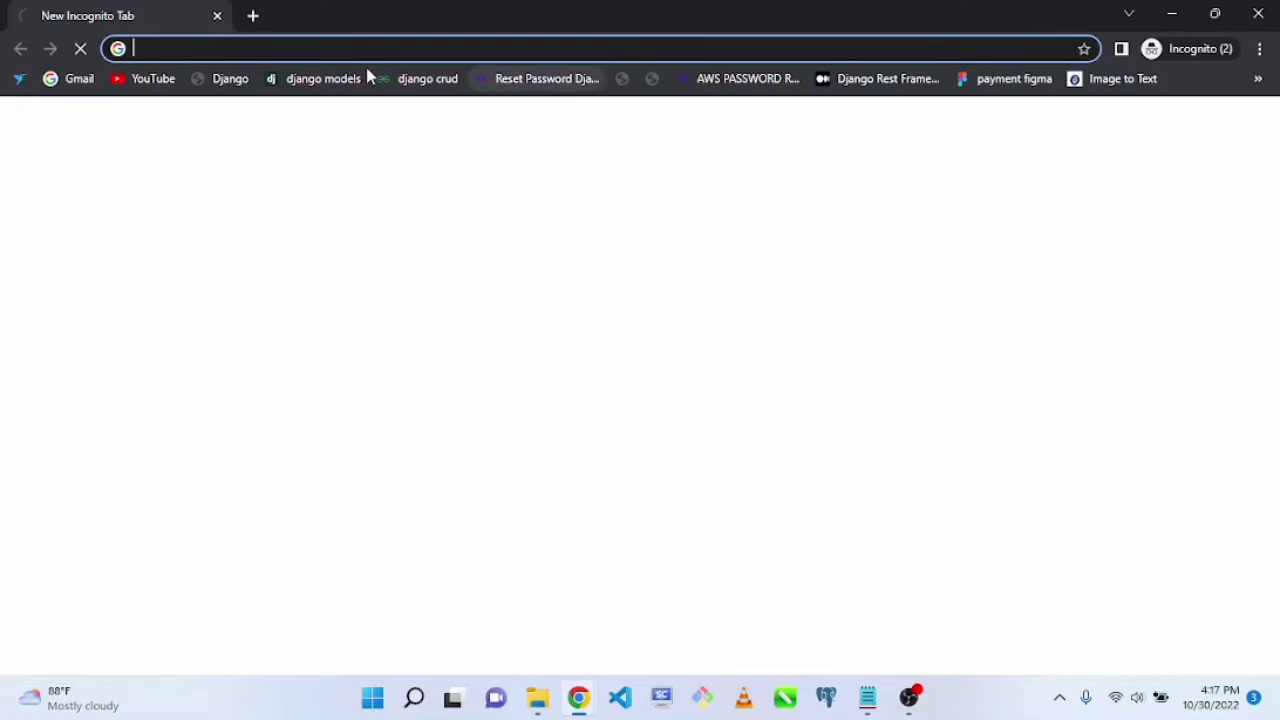
{"action": "type", "text": "fxharvesttrade.com"}
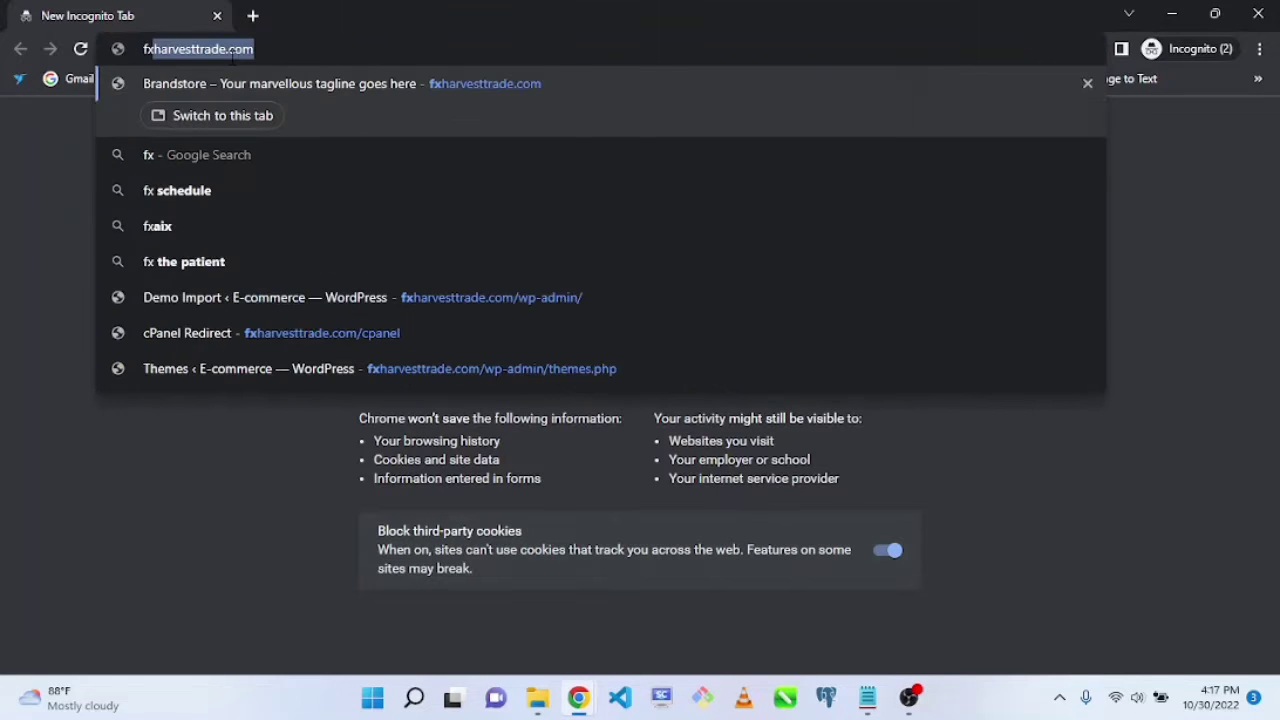
{"action": "key", "text": "Return"}
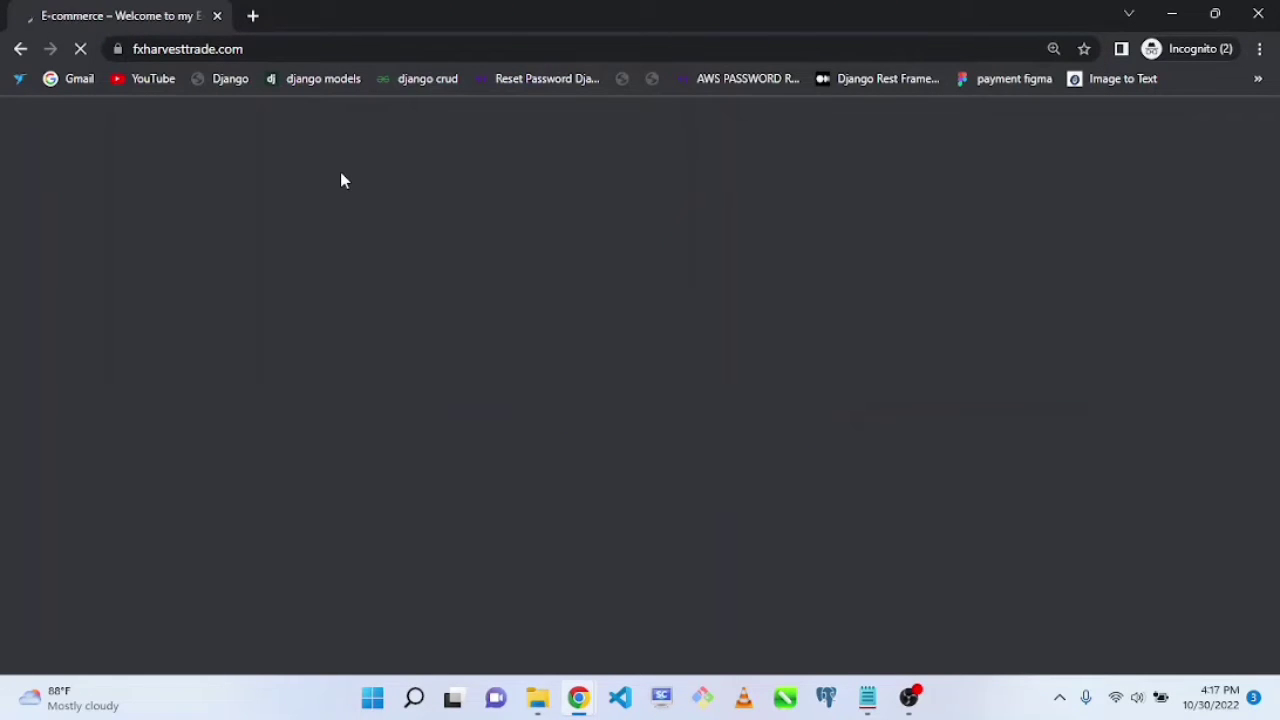
{"action": "key", "text": "alt+Tab"}
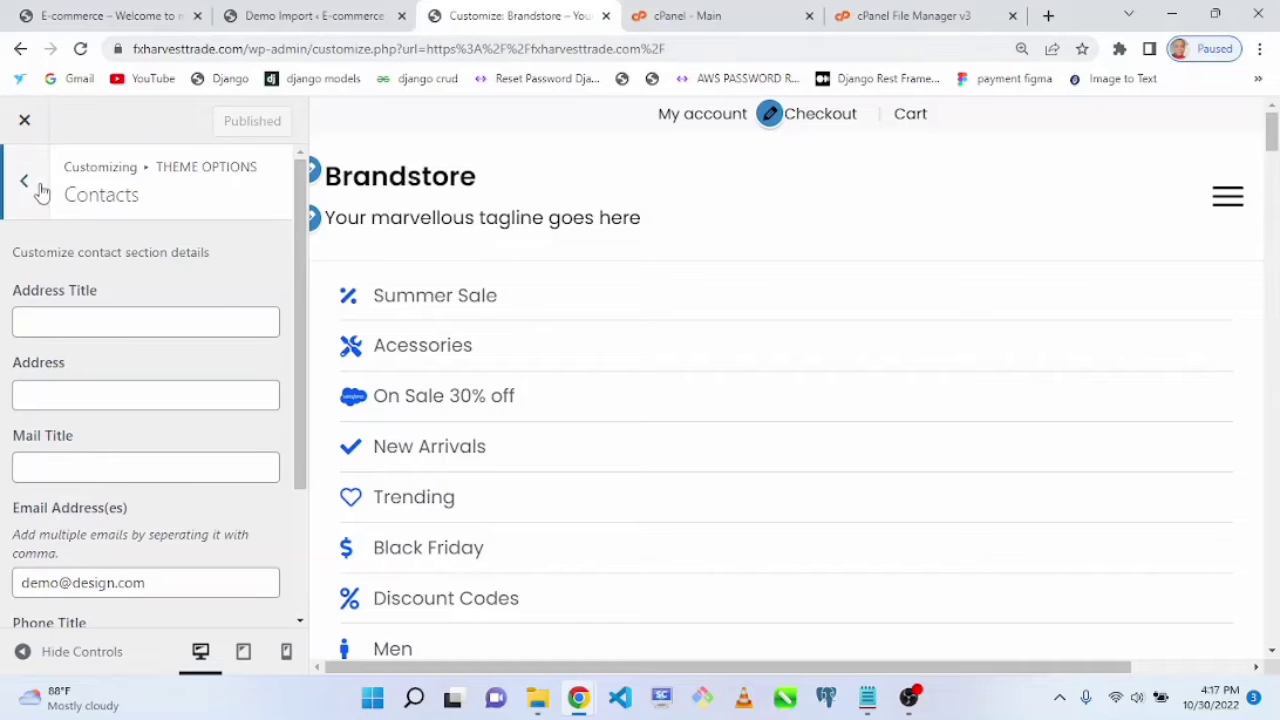
Step: Open the Top Bar/Social options and scroll through its settings
{"action": "left_click", "coordinate": [30, 185]}
{"action": "left_click", "coordinate": [235, 312]}
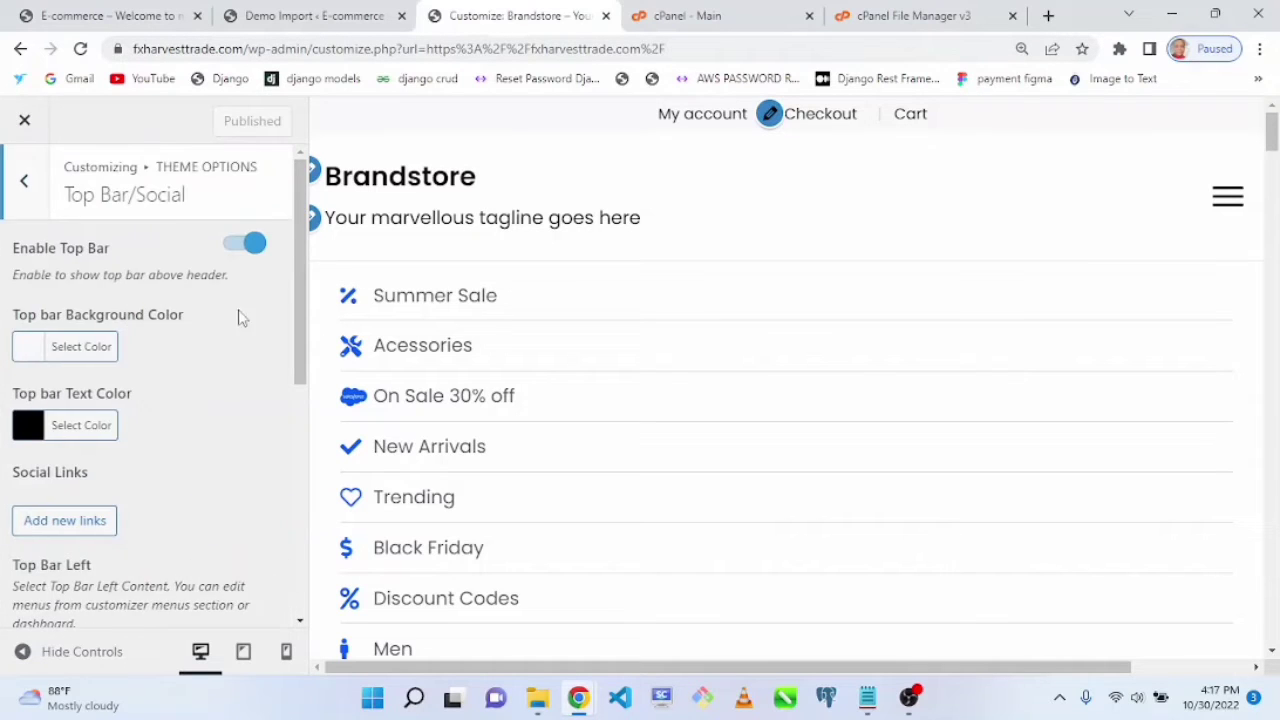
{"action": "scroll", "coordinate": [300, 366], "scroll_direction": "down", "scroll_amount": 3}
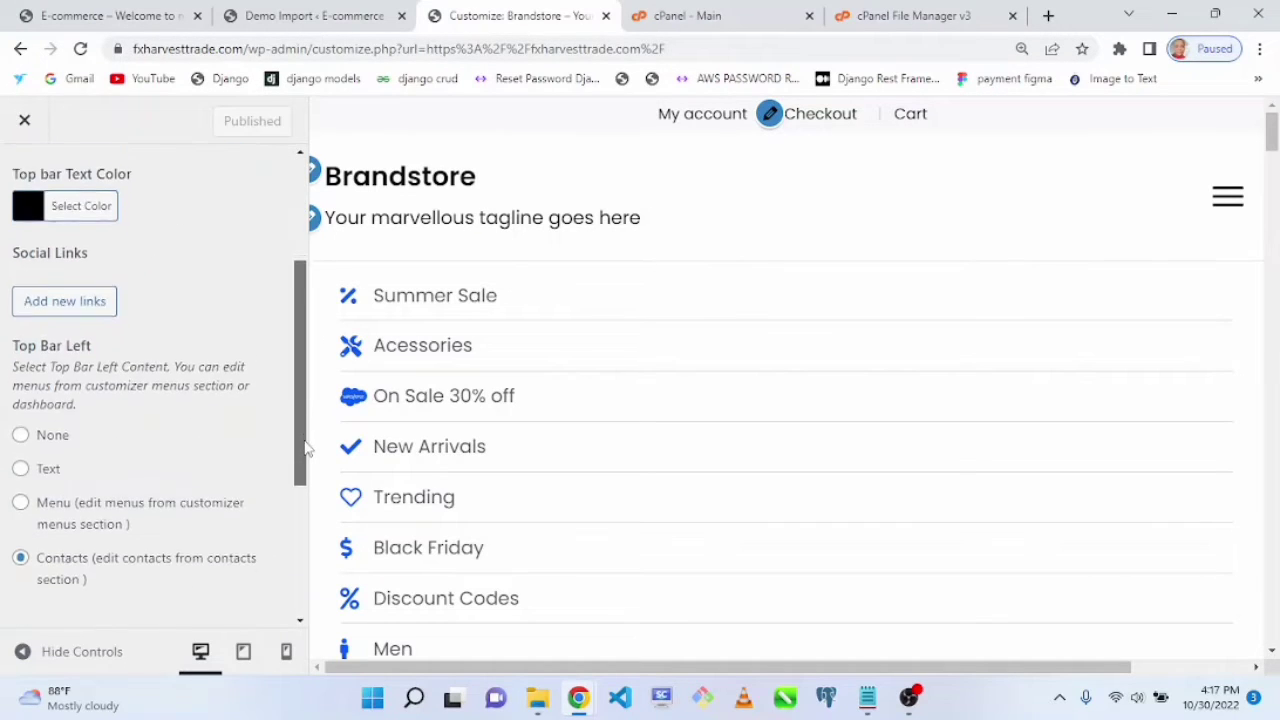
{"action": "scroll", "coordinate": [217, 357], "scroll_direction": "up", "scroll_amount": 2}
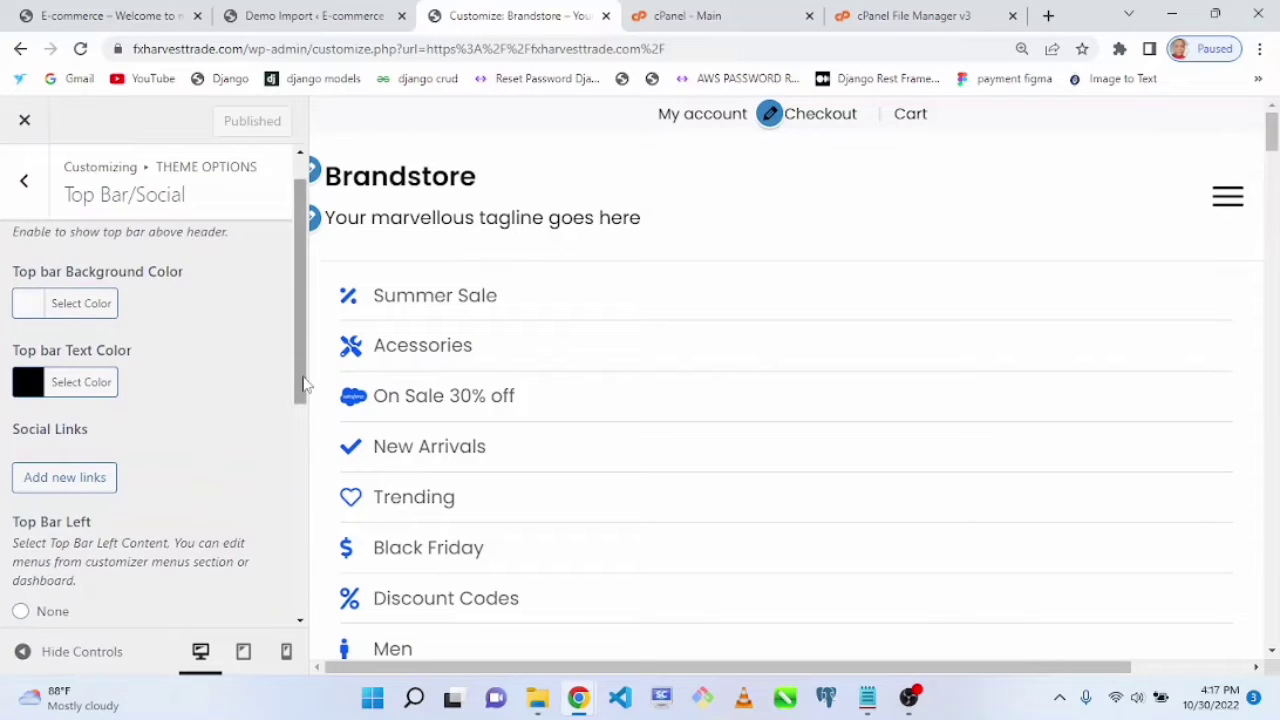
{"action": "scroll", "coordinate": [298, 373], "scroll_direction": "down", "scroll_amount": 2}
{"action": "scroll", "coordinate": [297, 343], "scroll_direction": "up", "scroll_amount": 3}
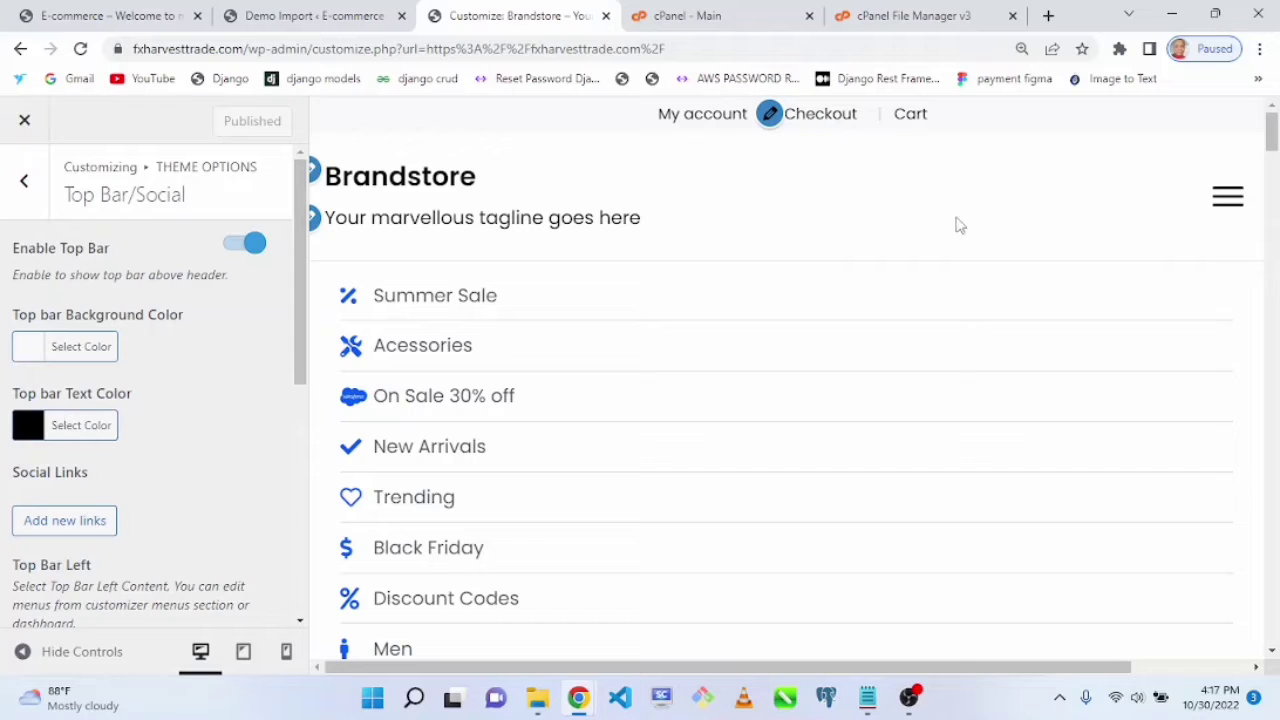
Step: Return to Theme Options, open Header Settings, and look through its options
{"action": "left_click_drag", "start_coordinate": [1271, 142], "coordinate": [1230, 36]}
{"action": "left_click_drag", "start_coordinate": [300, 380], "coordinate": [323, 163]}
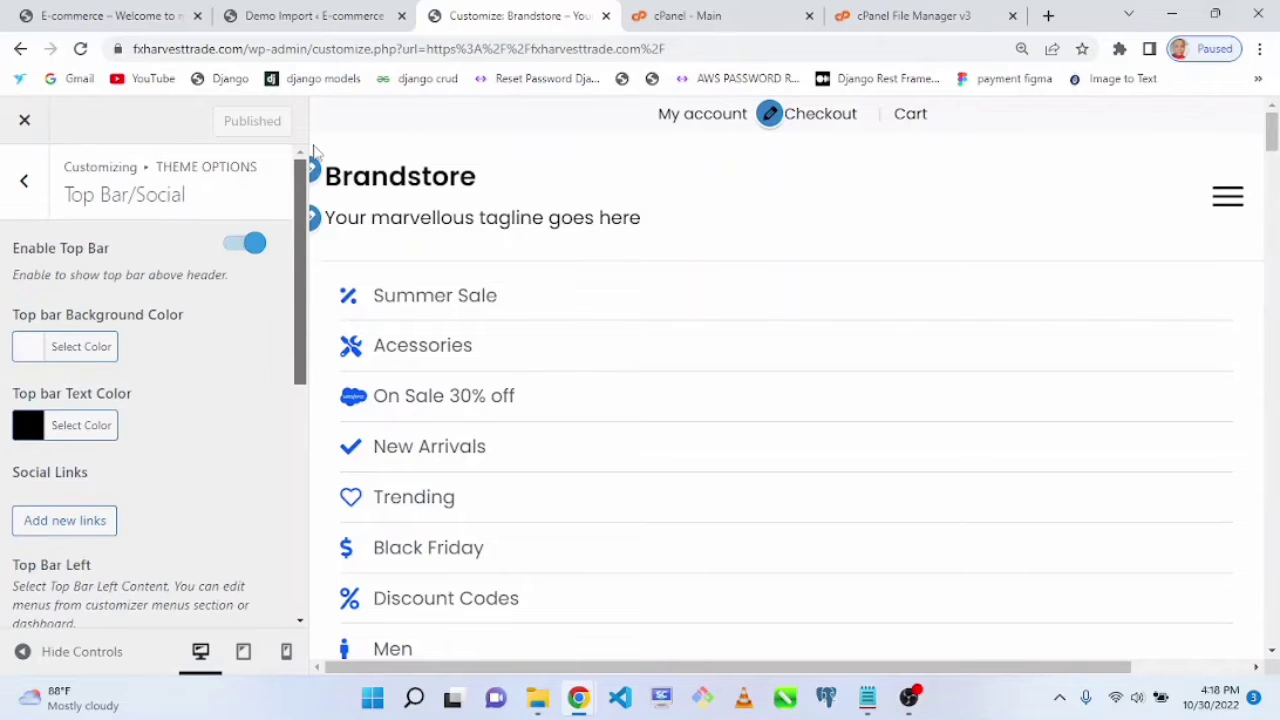
{"action": "left_click", "coordinate": [20, 205]}
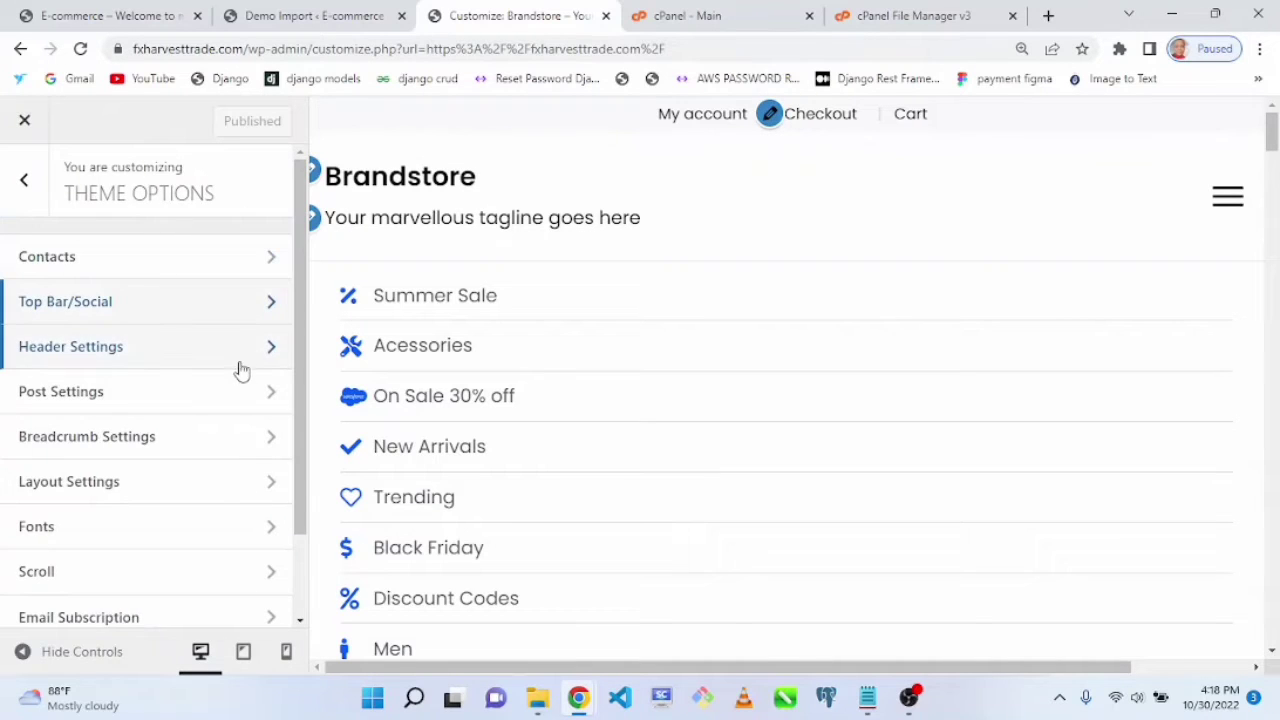
{"action": "left_click", "coordinate": [252, 349]}
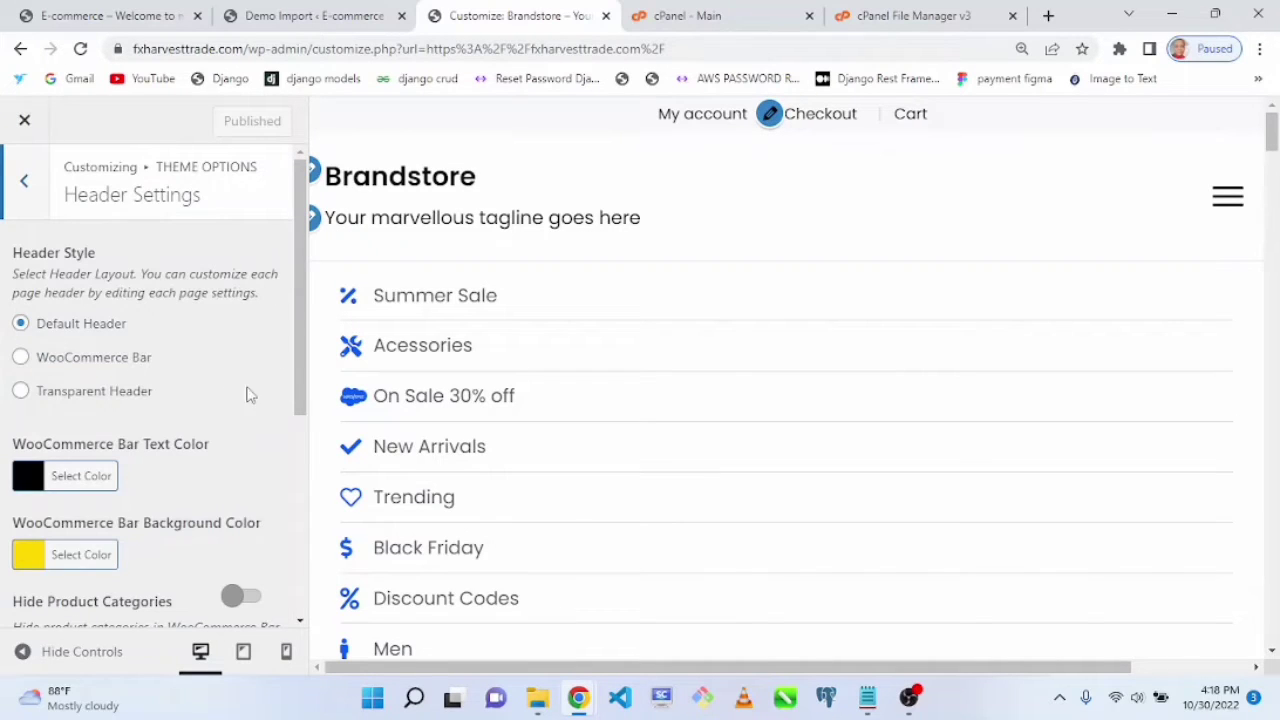
{"action": "scroll", "coordinate": [296, 388], "scroll_direction": "down", "scroll_amount": 2}
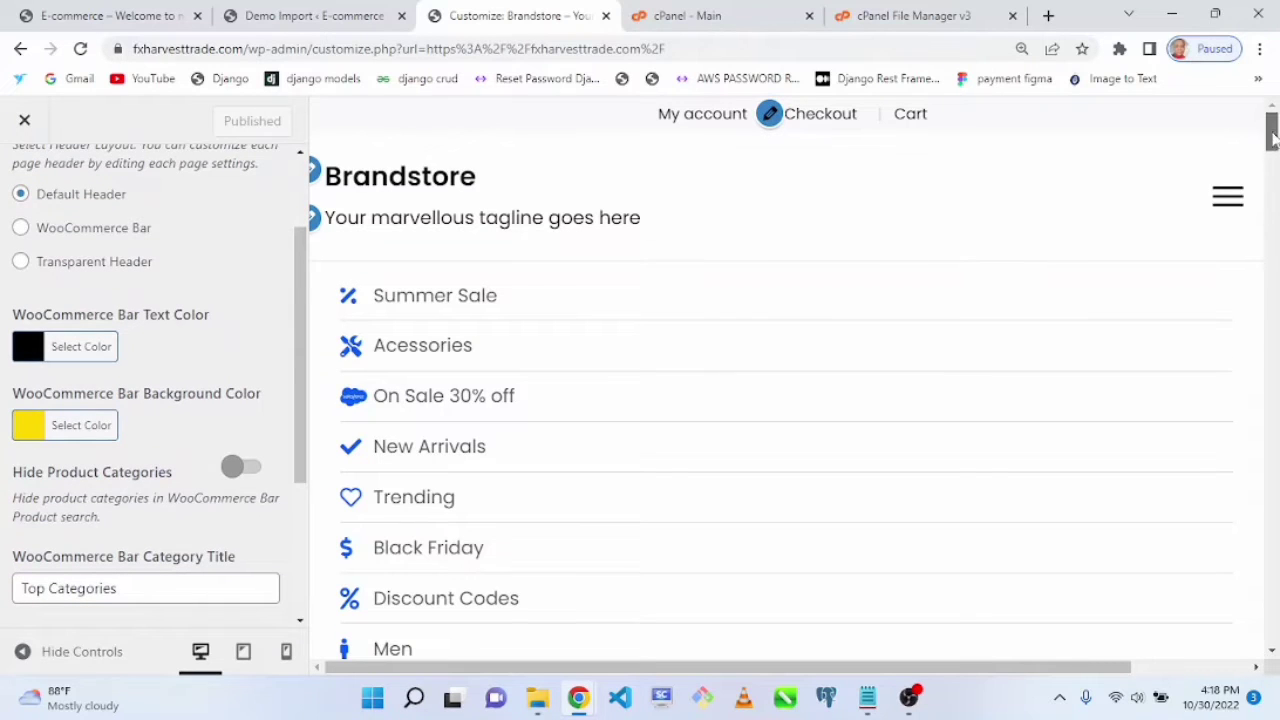
{"action": "left_click_drag", "start_coordinate": [1271, 132], "coordinate": [1207, 38]}
{"action": "key", "text": "ctrl+a"}
{"action": "scroll", "coordinate": [290, 450], "scroll_direction": "down", "scroll_amount": 2}
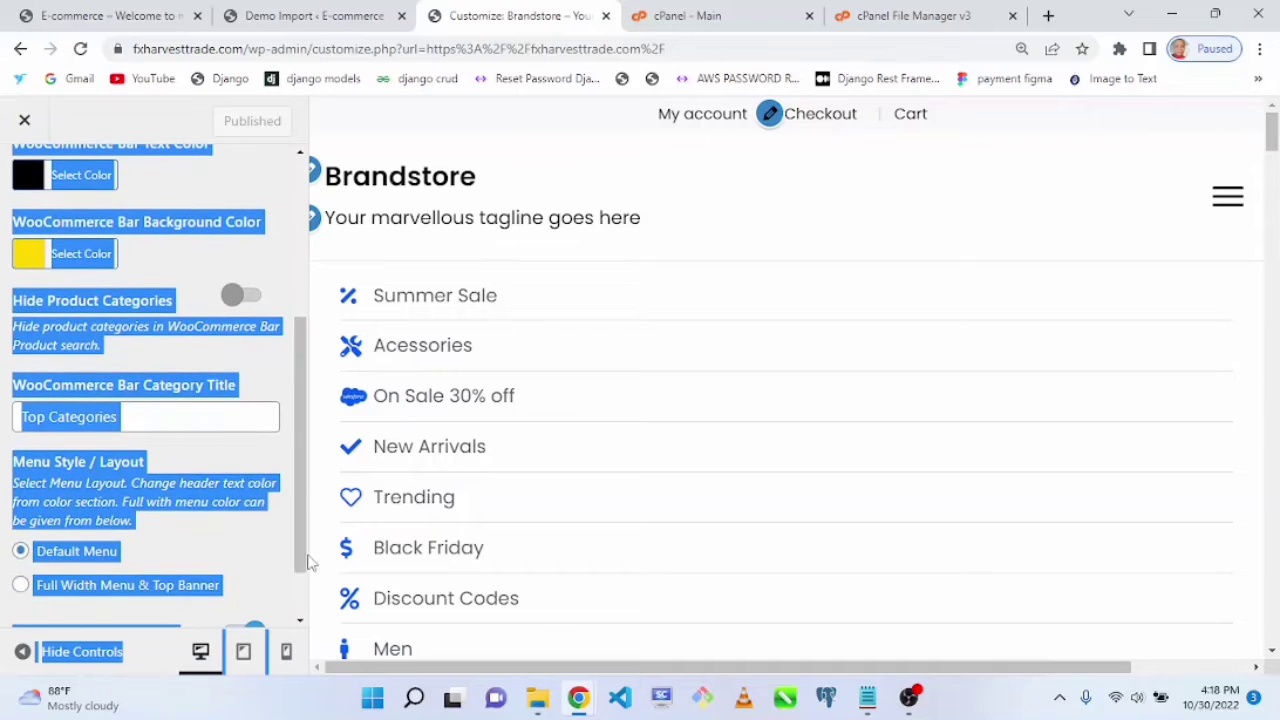
{"action": "left_click", "coordinate": [284, 463]}
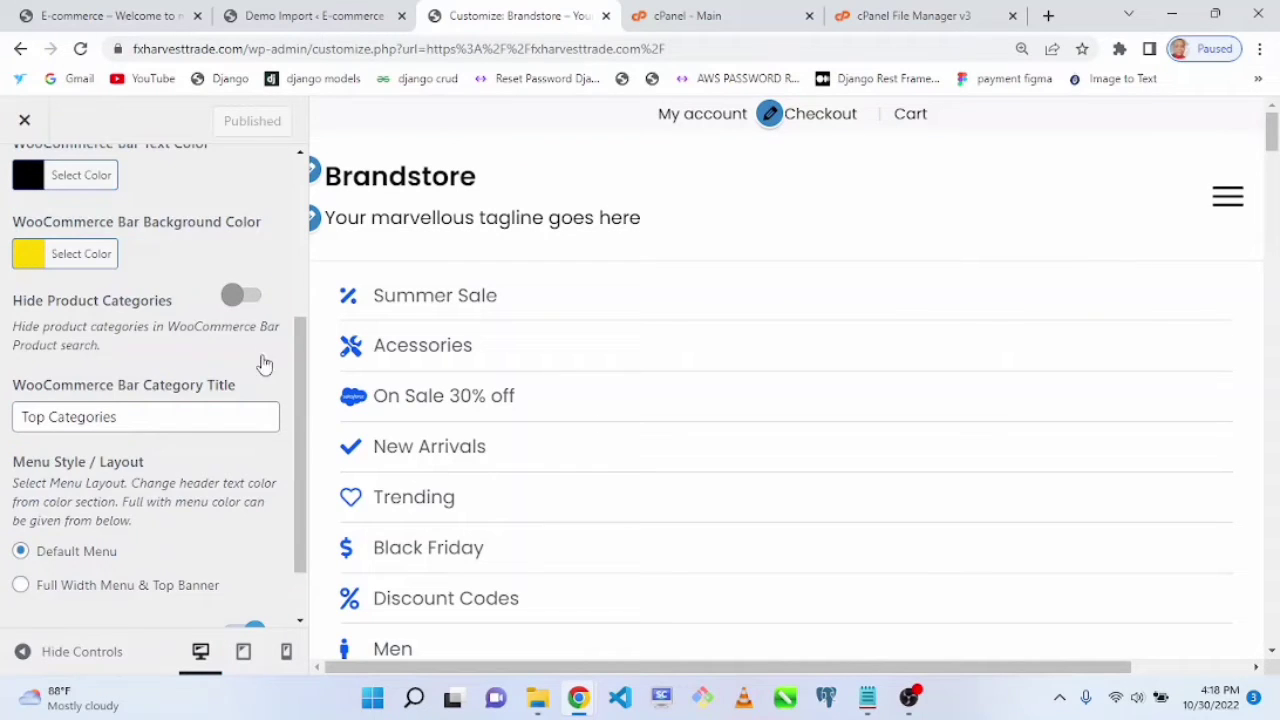
{"action": "scroll", "coordinate": [297, 430], "scroll_direction": "up", "scroll_amount": 3}
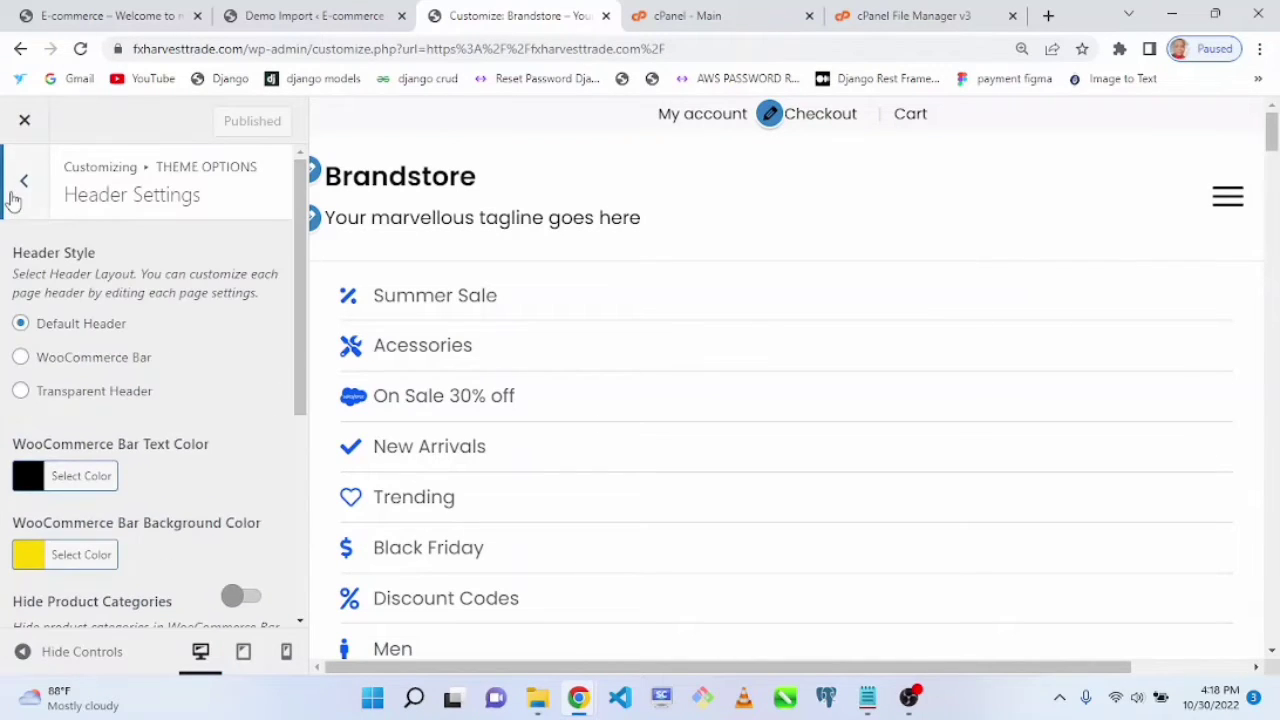
Step: Set the header style to WooCommerce Bar
{"action": "left_click", "coordinate": [14, 195]}
{"action": "left_click", "coordinate": [140, 348]}
{"action": "left_click", "coordinate": [21, 358]}
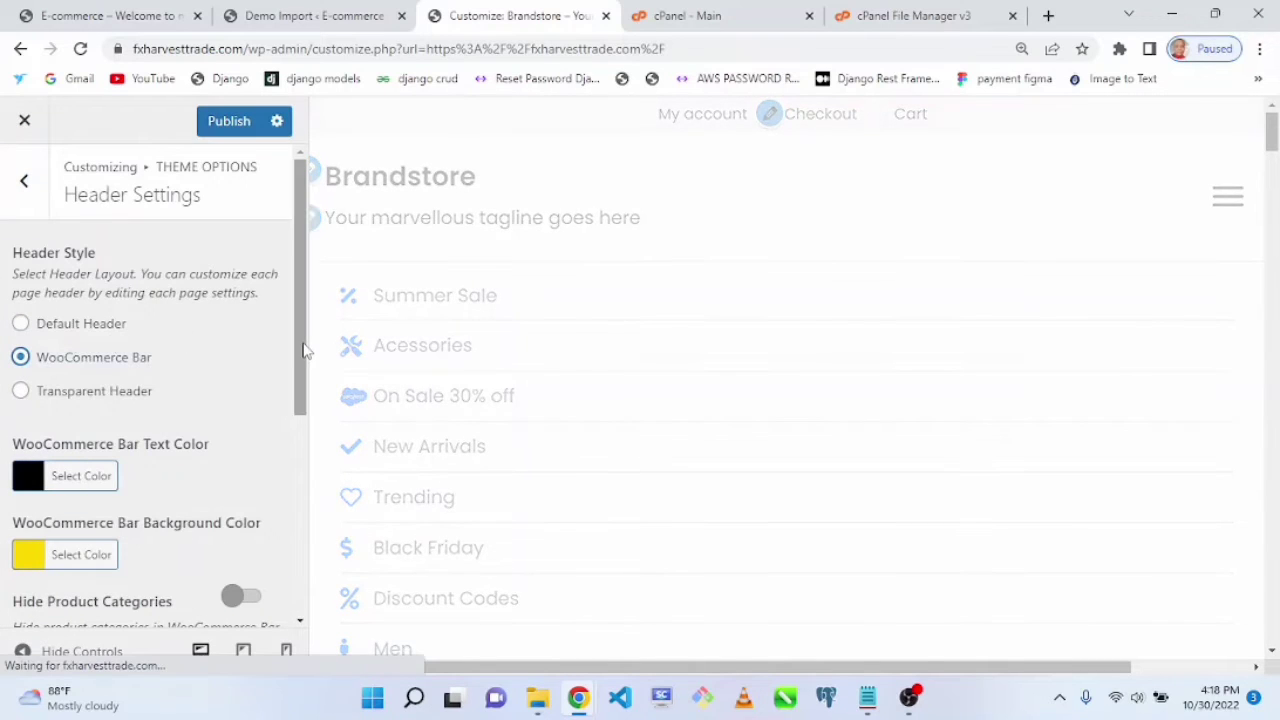
{"action": "left_click_drag", "start_coordinate": [300, 350], "coordinate": [306, 410]}
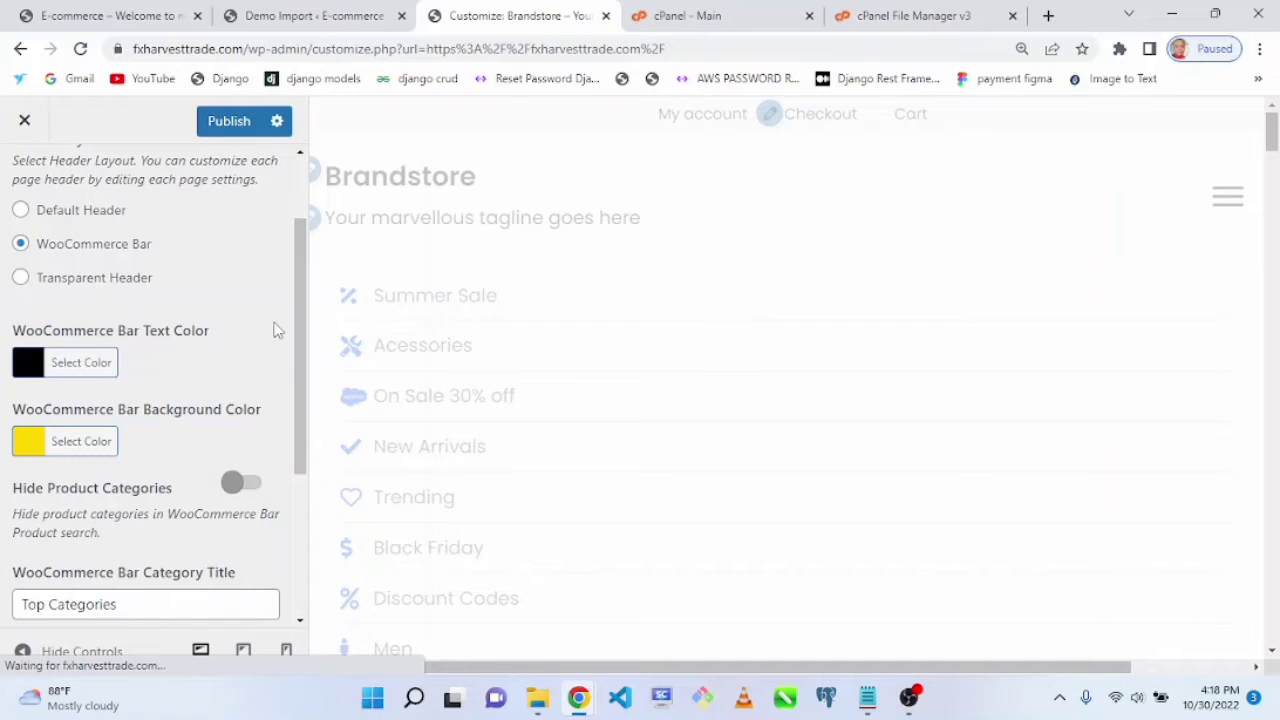
Step: Switch the header style to Transparent Header, preview it, then set it back to Default Header
{"action": "left_click", "coordinate": [21, 279]}
{"action": "left_click_drag", "start_coordinate": [1275, 144], "coordinate": [1272, 232]}
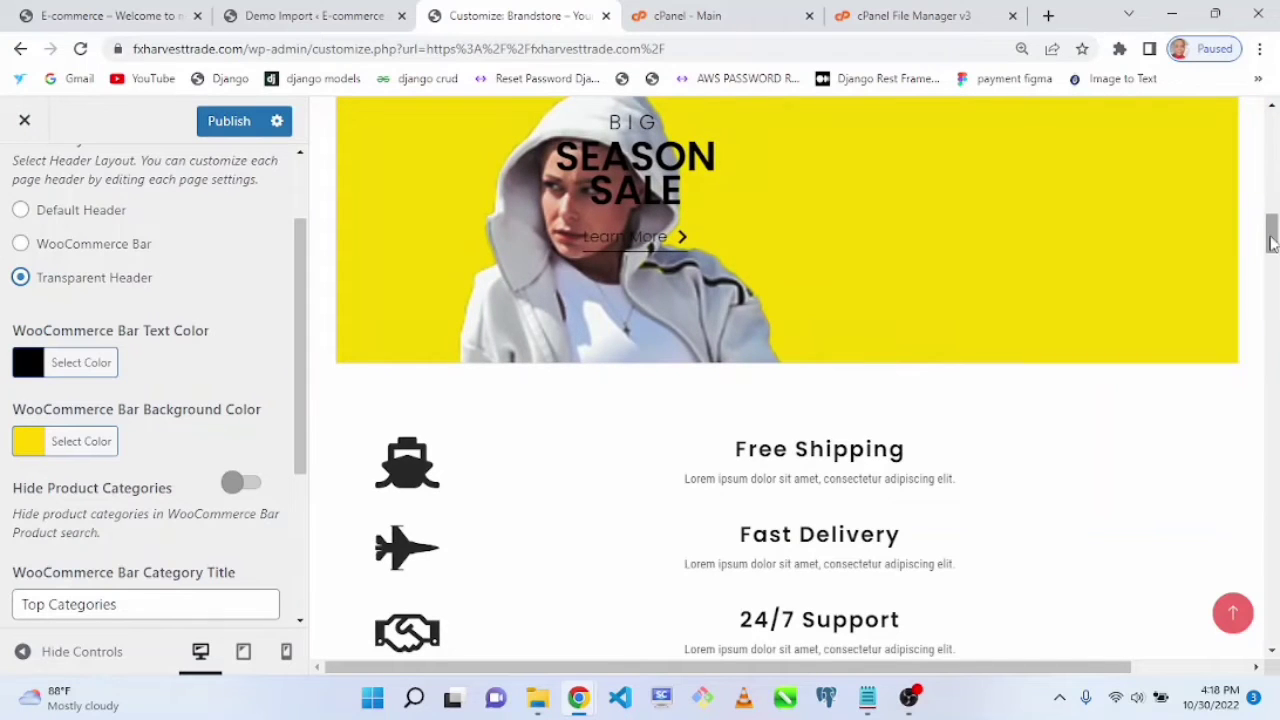
{"action": "left_click_drag", "start_coordinate": [1272, 243], "coordinate": [1272, 135]}
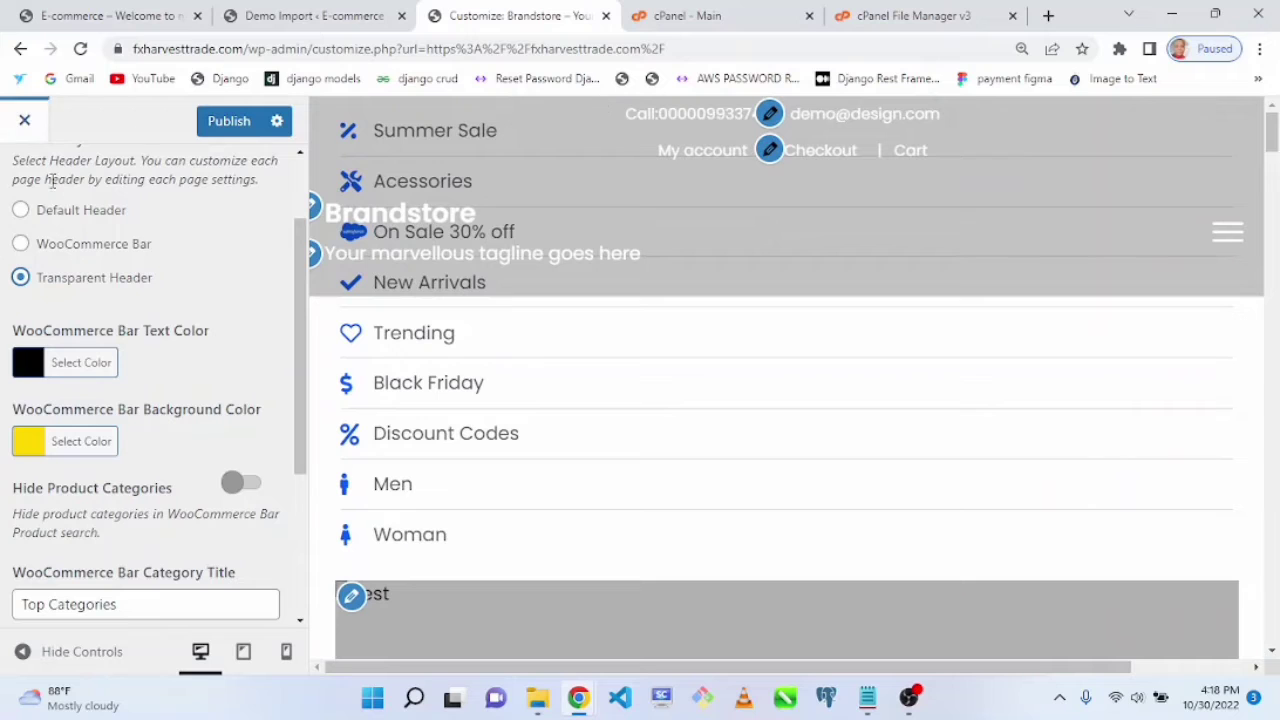
{"action": "left_click", "coordinate": [20, 210]}
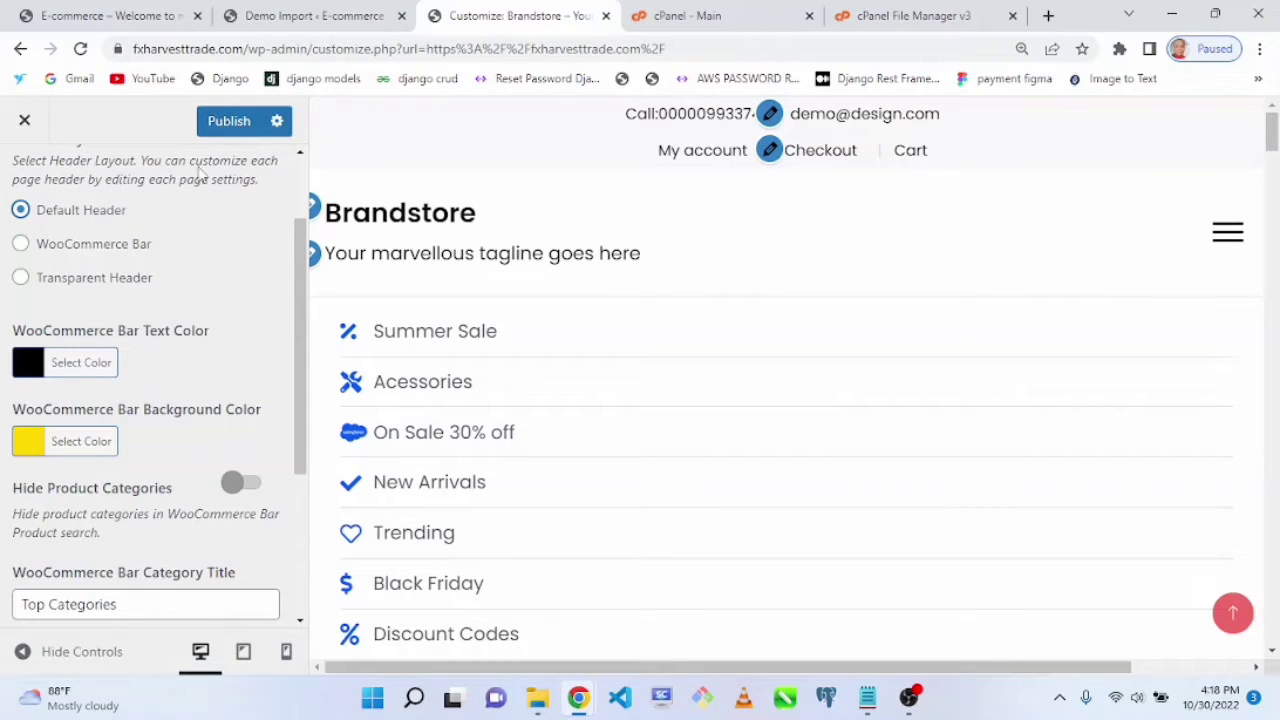
Step: Return to Theme Options, open Post Settings, and look through its options
{"action": "scroll", "coordinate": [299, 286], "scroll_direction": "up", "scroll_amount": 3}
{"action": "left_click", "coordinate": [28, 180]}
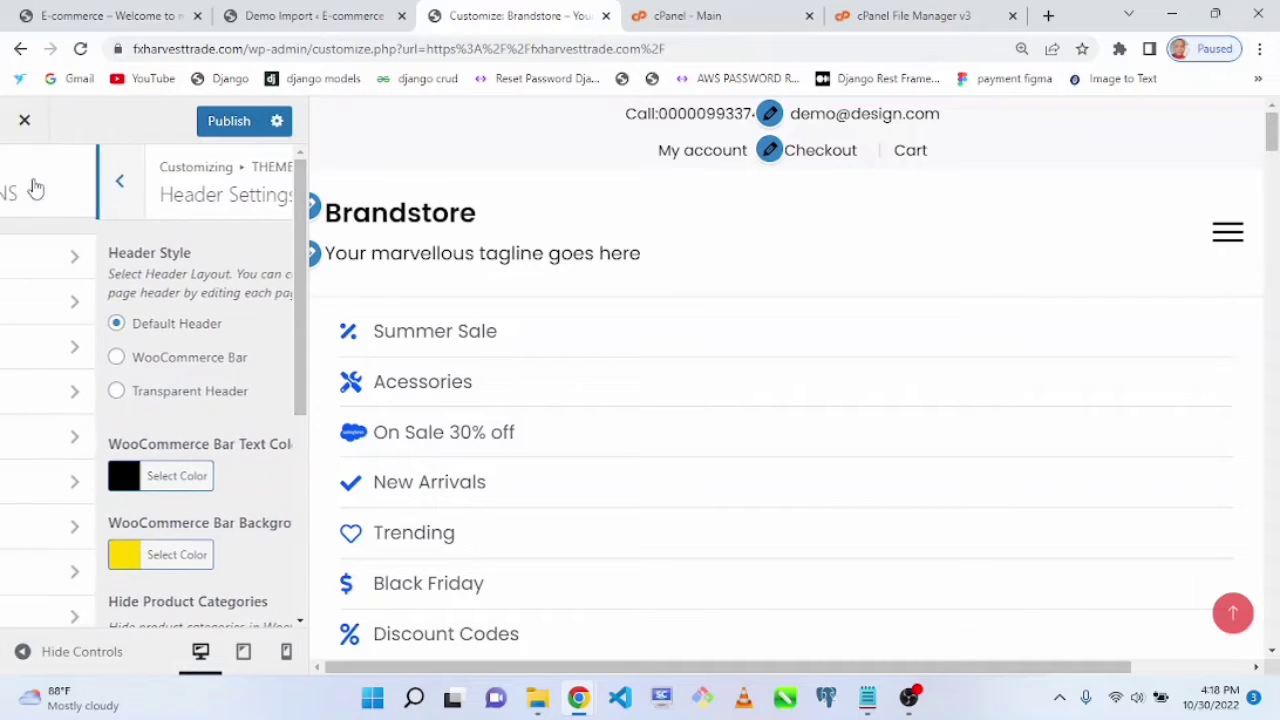
{"action": "left_click", "coordinate": [148, 410]}
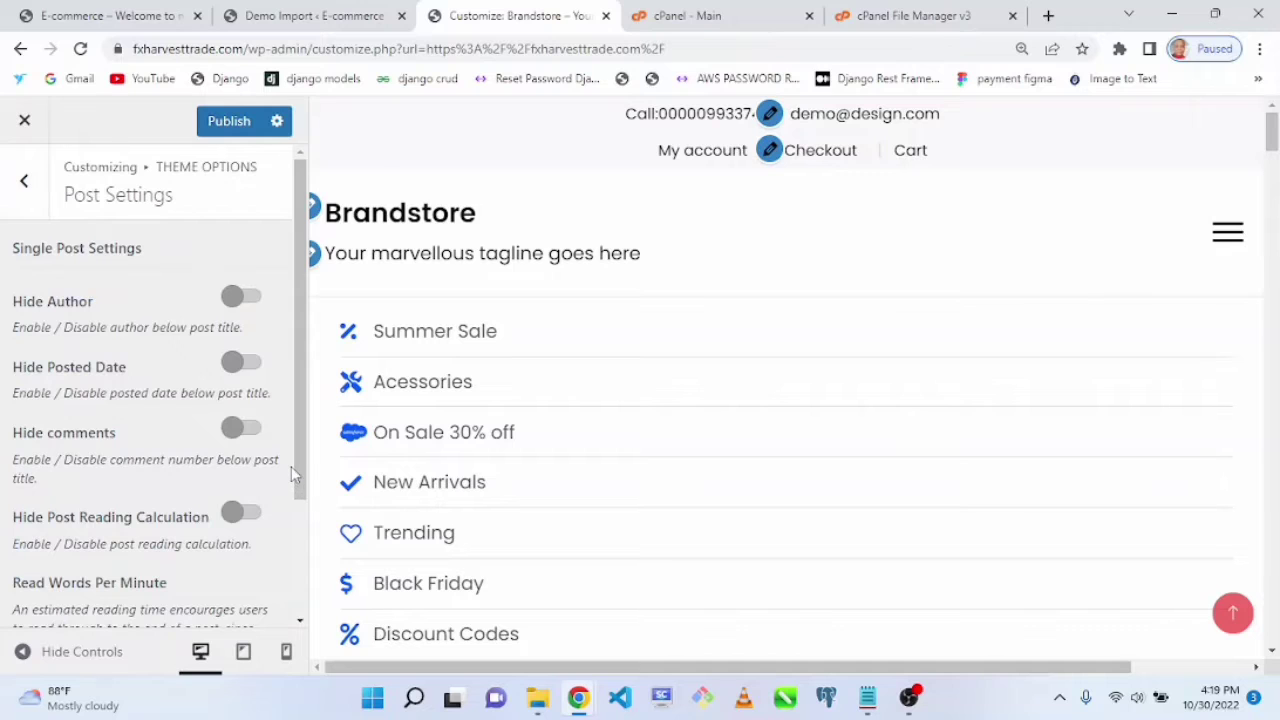
{"action": "mouse_move", "coordinate": [300, 464]}
{"action": "left_mouse_down"}
{"action": "mouse_move", "coordinate": [297, 509]}
{"action": "mouse_move", "coordinate": [298, 440]}
{"action": "left_mouse_up"}
{"action": "scroll", "coordinate": [200, 330], "scroll_direction": "down", "scroll_amount": 2}
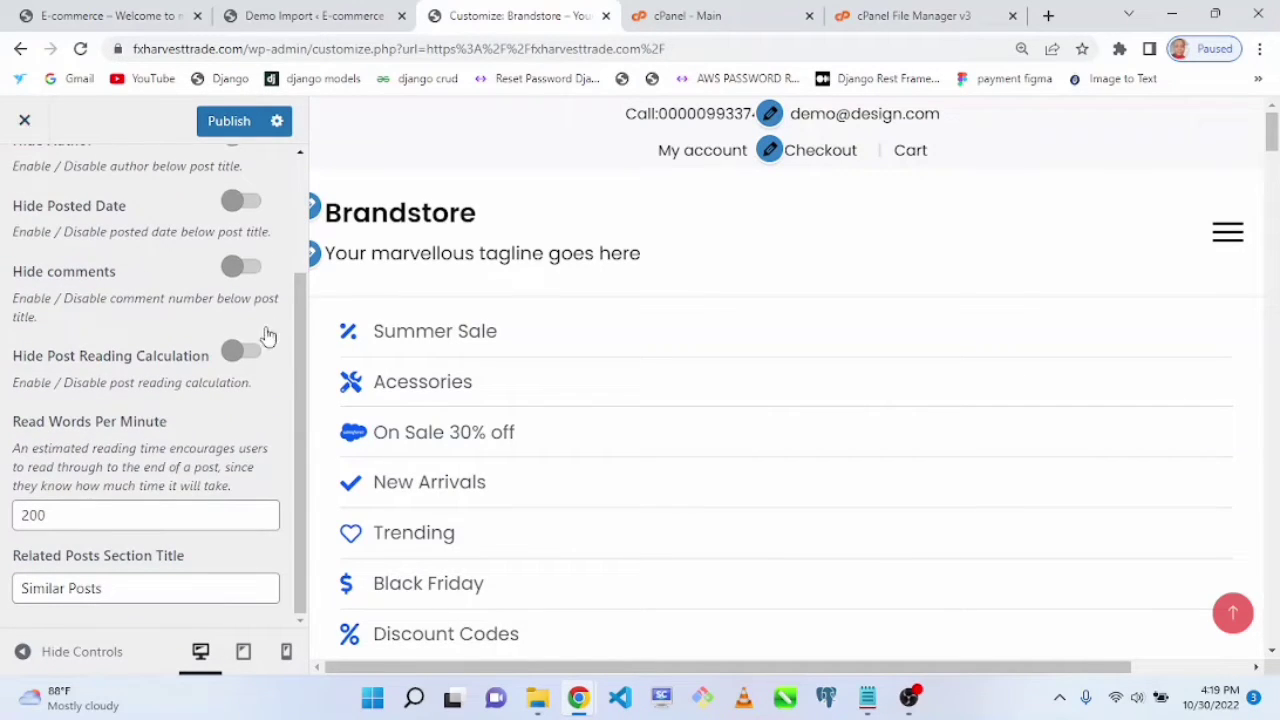
{"action": "left_click_drag", "start_coordinate": [296, 371], "coordinate": [297, 230]}
{"action": "left_click", "coordinate": [24, 179]}
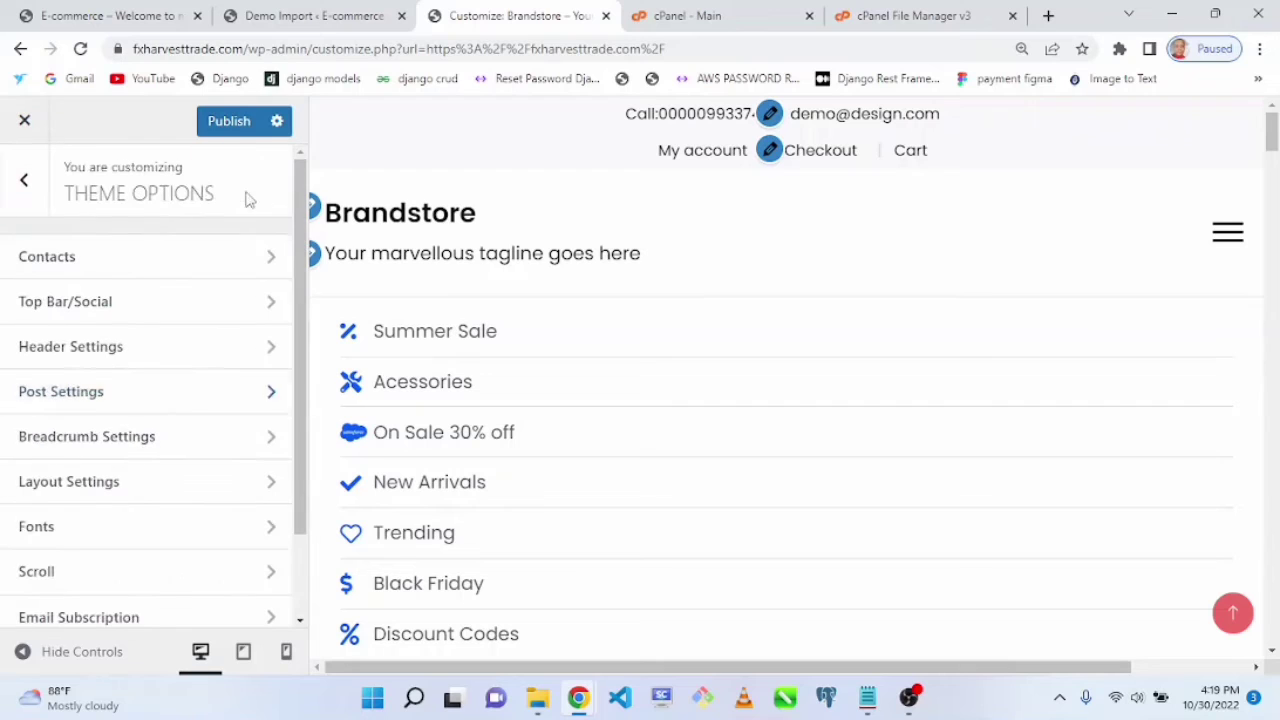
Step: Open Breadcrumb Settings and Layout Settings in turn to review their options
{"action": "scroll", "coordinate": [305, 280], "scroll_direction": "down", "scroll_amount": 1}
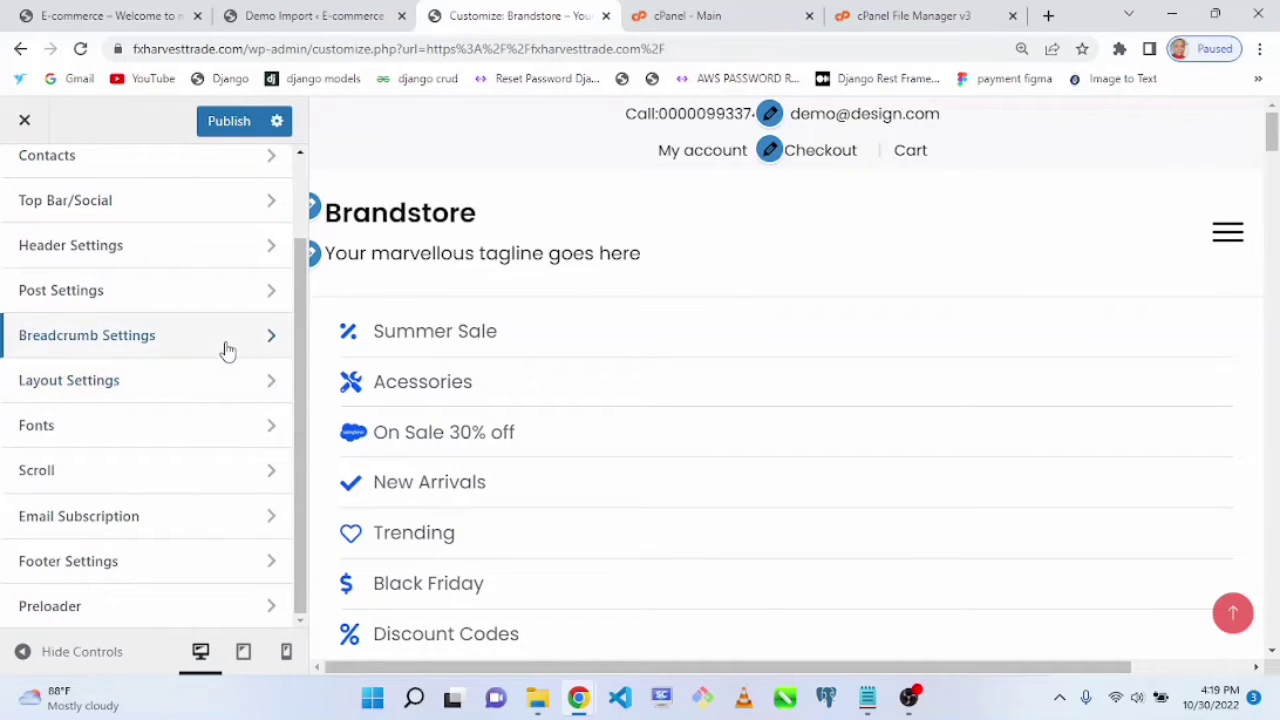
{"action": "left_click", "coordinate": [228, 348]}
{"action": "left_click", "coordinate": [18, 192]}
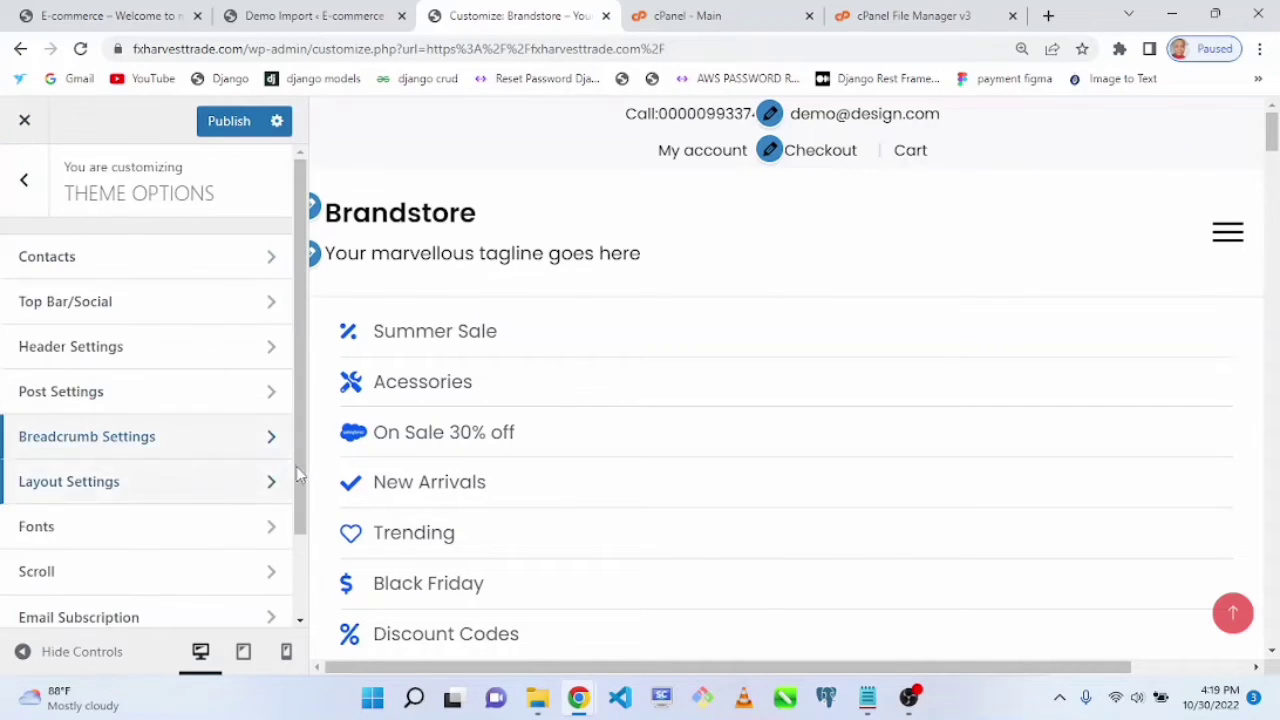
{"action": "left_click", "coordinate": [248, 480]}
{"action": "left_click_drag", "start_coordinate": [295, 275], "coordinate": [292, 227]}
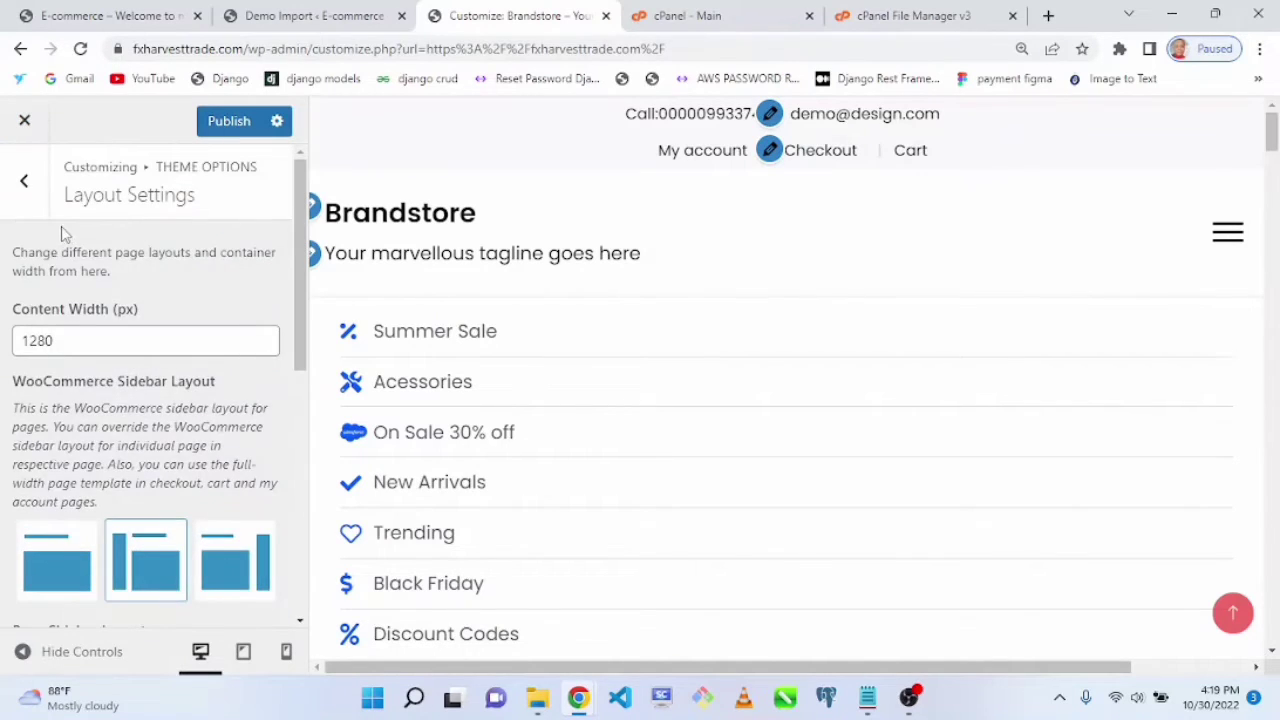
{"action": "left_click", "coordinate": [26, 177]}
Step: Review the Fonts and Scroll sections of the theme options
{"action": "left_click_drag", "start_coordinate": [306, 323], "coordinate": [305, 465]}
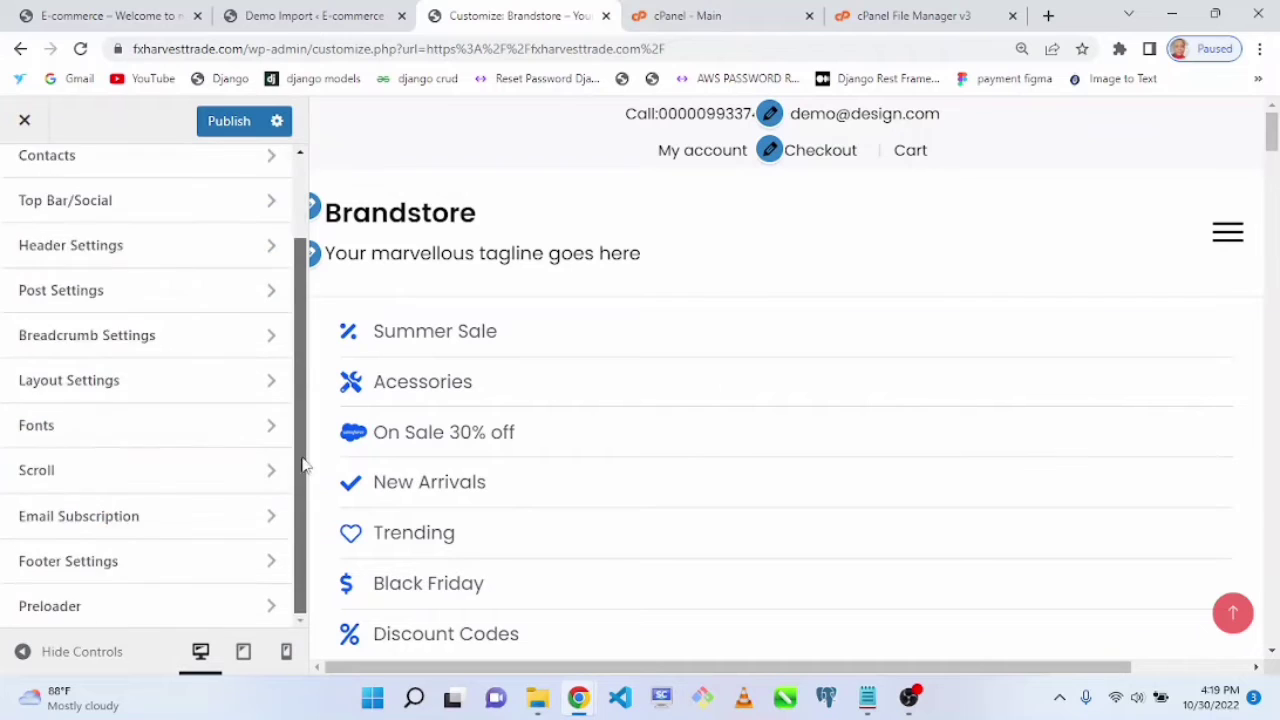
{"action": "left_click", "coordinate": [223, 426]}
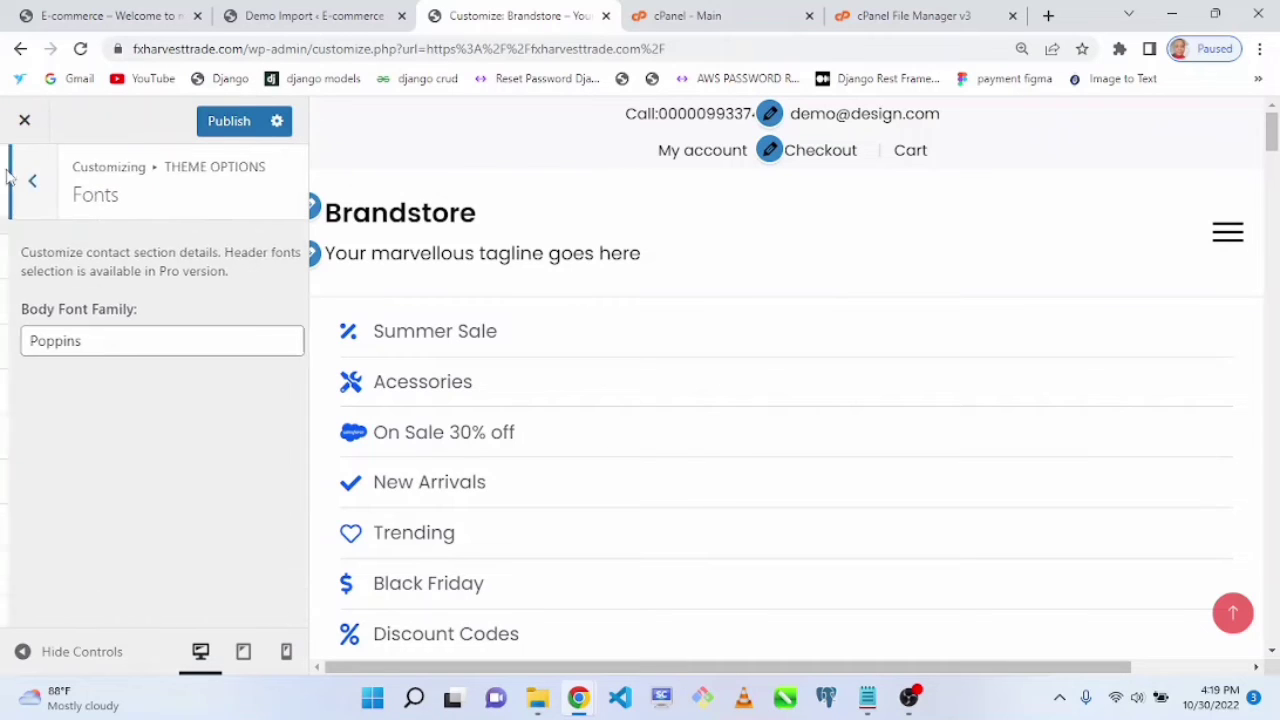
{"action": "left_click", "coordinate": [8, 176]}
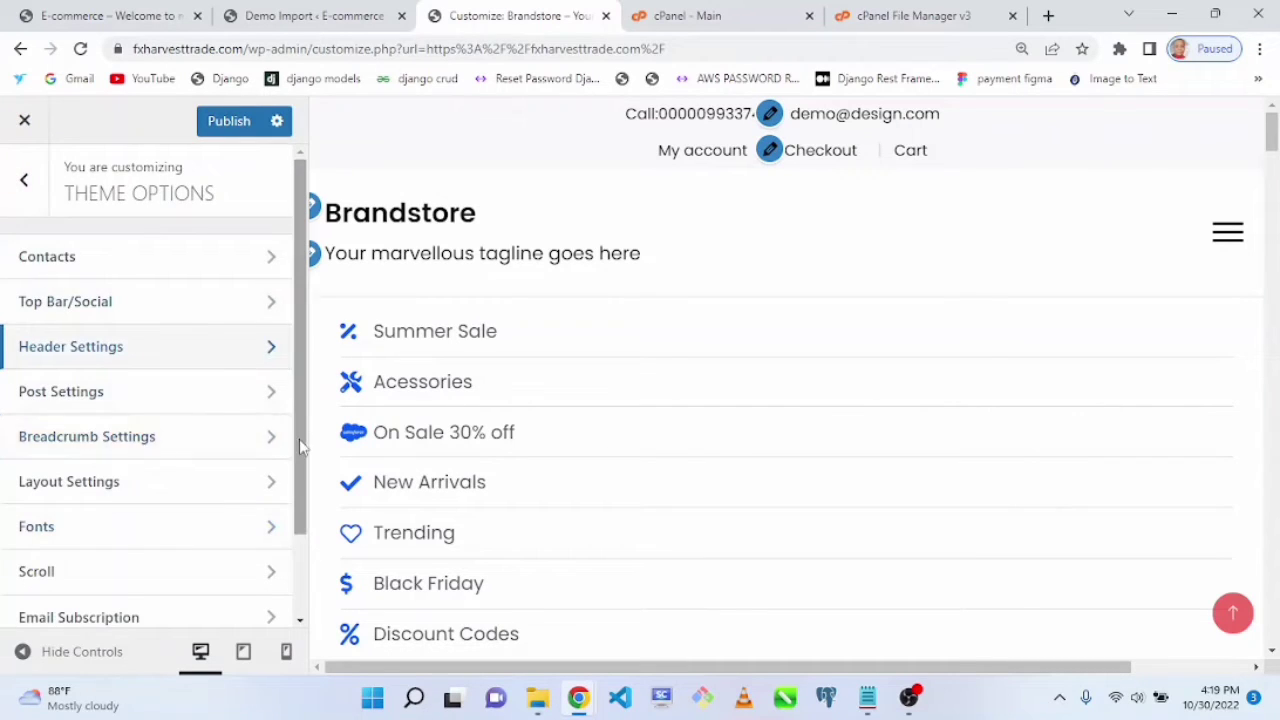
{"action": "scroll", "coordinate": [299, 439], "scroll_direction": "down", "scroll_amount": 2}
{"action": "left_click", "coordinate": [210, 480]}
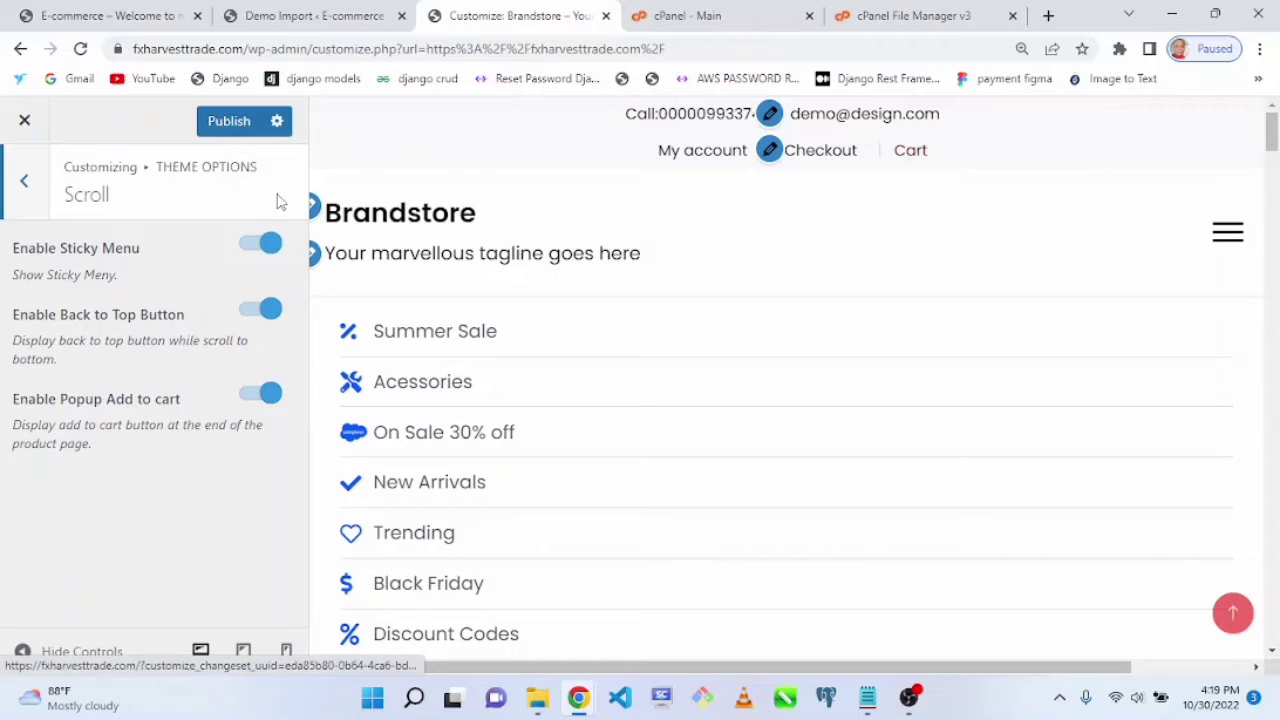
{"action": "left_click", "coordinate": [38, 200]}
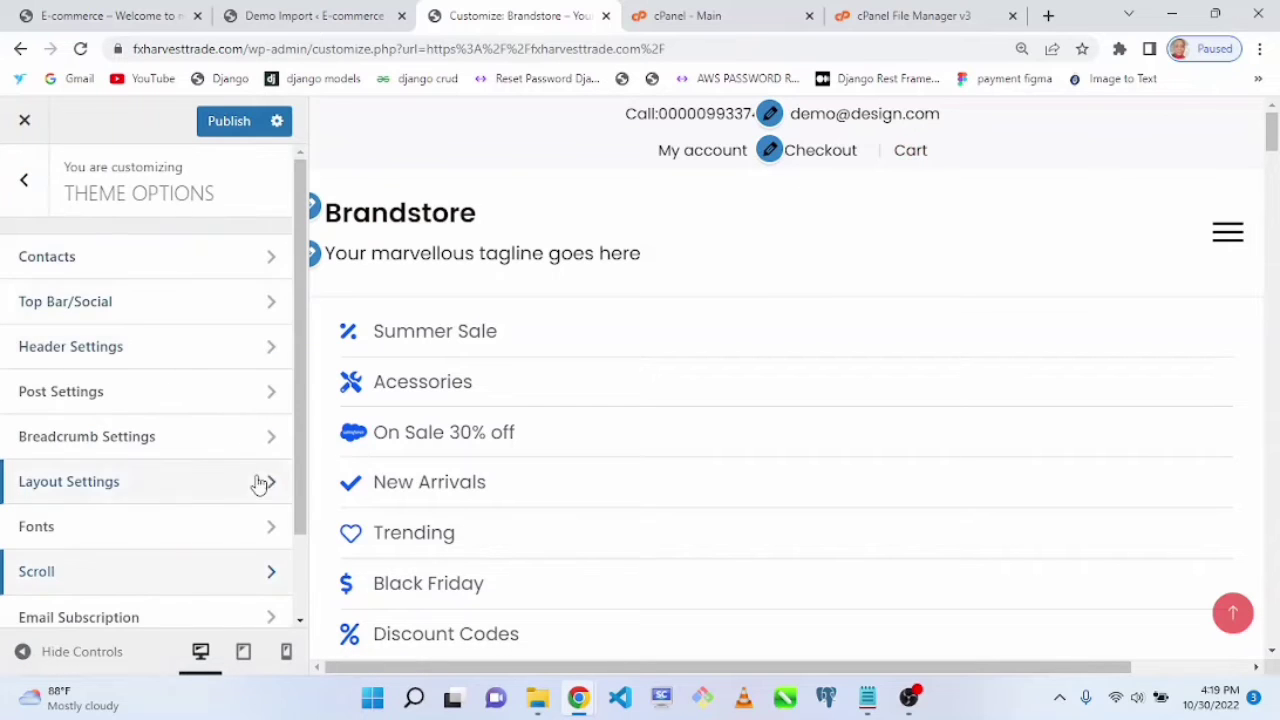
Step: Review the Email Subscription section and return to the Theme Options list
{"action": "scroll", "coordinate": [290, 535], "scroll_direction": "down", "scroll_amount": 1}
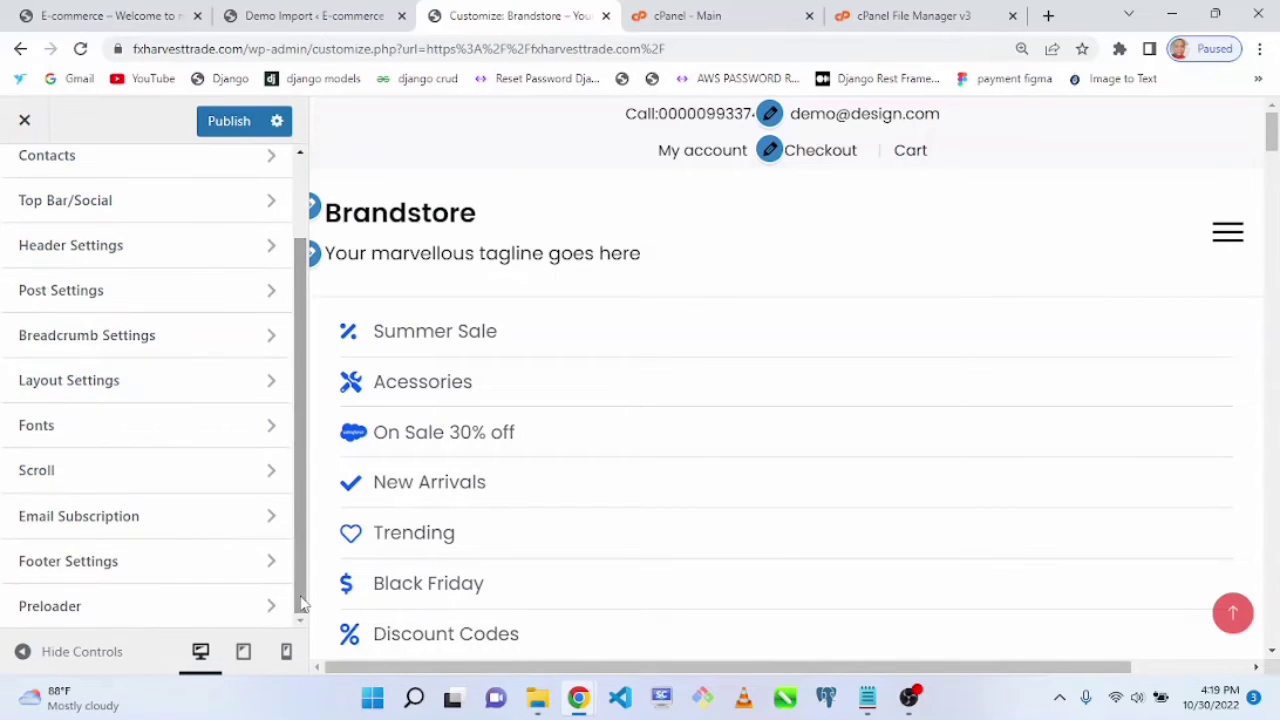
{"action": "left_click", "coordinate": [274, 518]}
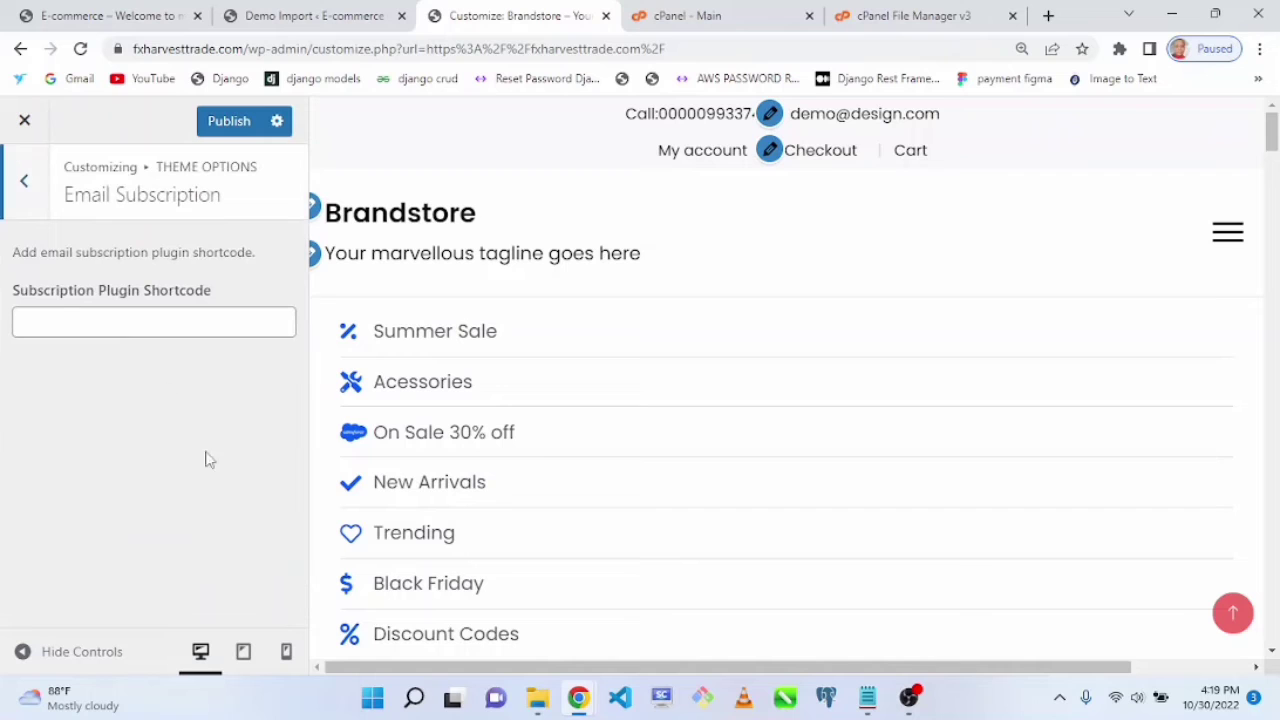
{"action": "left_click", "coordinate": [40, 200]}
{"action": "scroll", "coordinate": [310, 583], "scroll_direction": "down", "scroll_amount": 1}
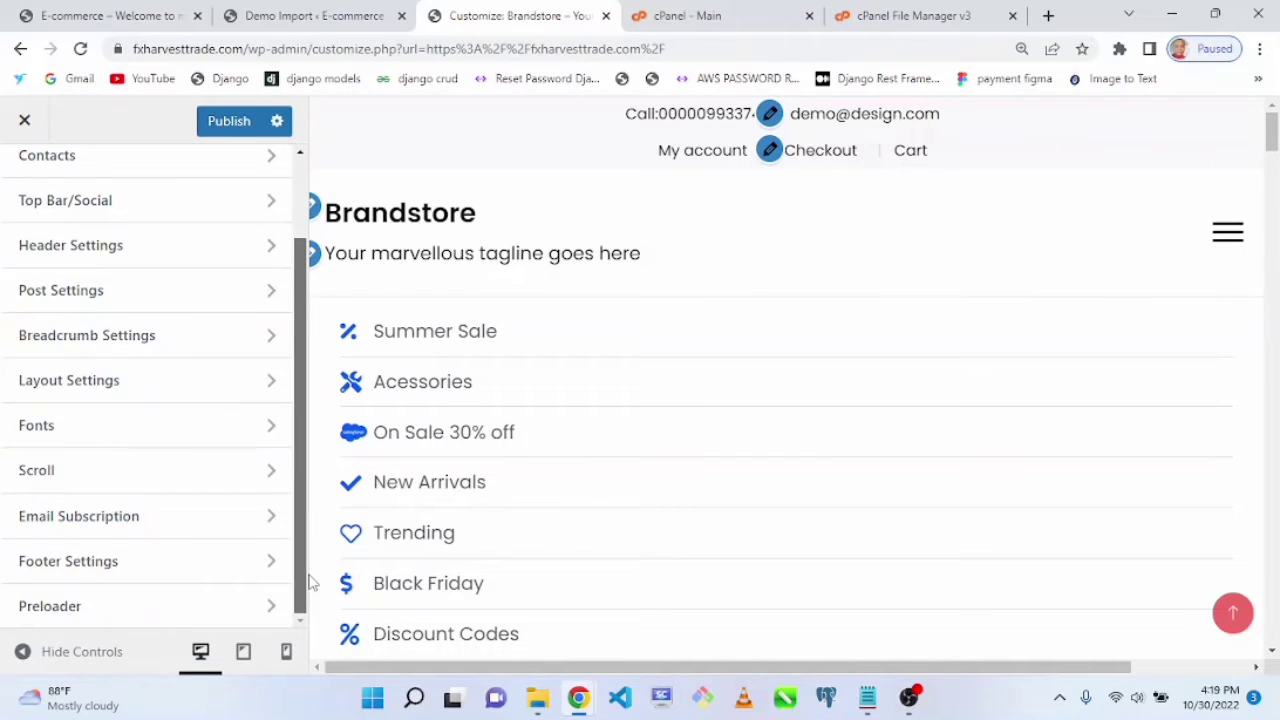
{"action": "scroll", "coordinate": [310, 583], "scroll_direction": "up", "scroll_amount": 3}
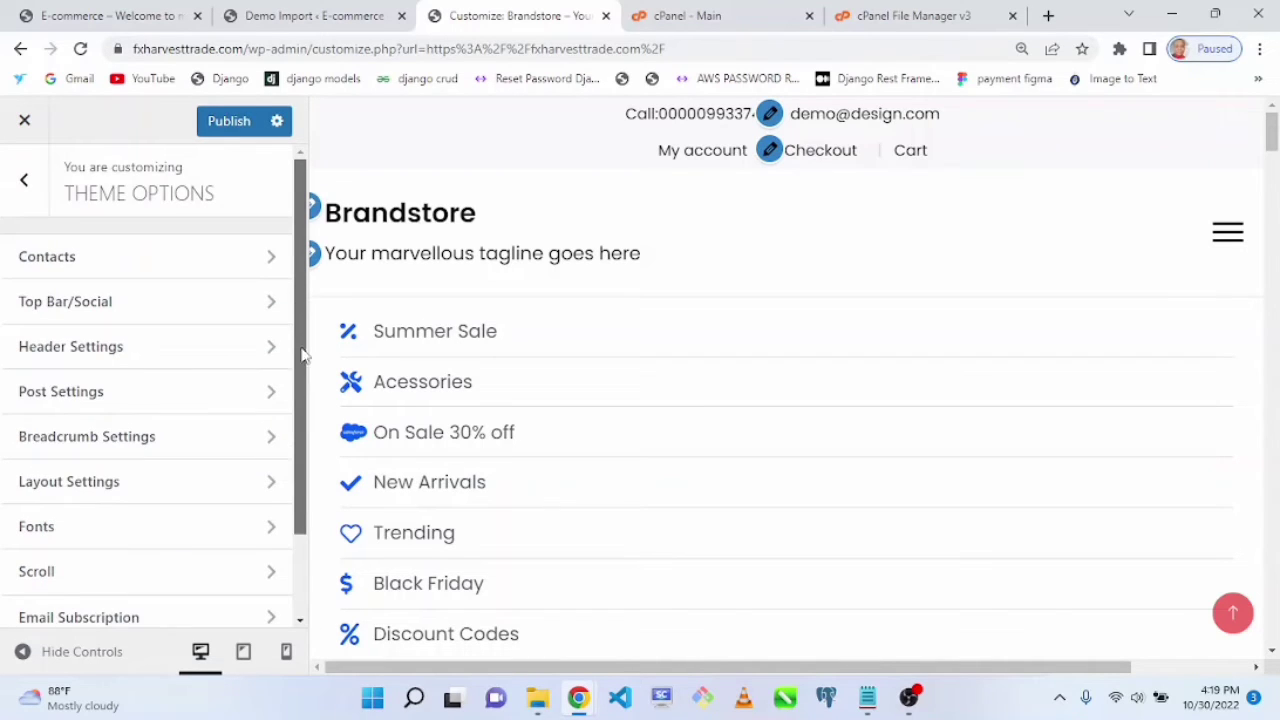
Step: Open Site Identity and set the site title to Ecommerce Store
{"action": "left_click", "coordinate": [22, 195]}
{"action": "left_click", "coordinate": [240, 437]}
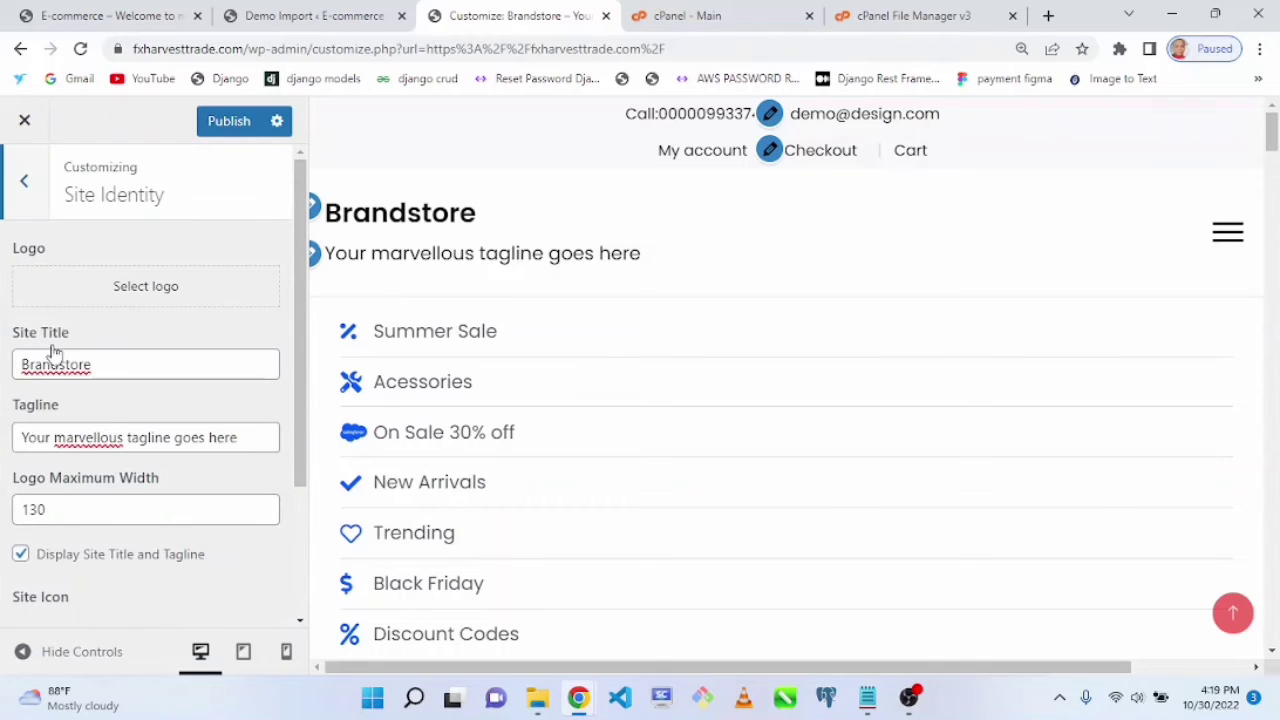
{"action": "left_click", "coordinate": [16, 366]}
{"action": "double_click", "coordinate": [16, 366]}
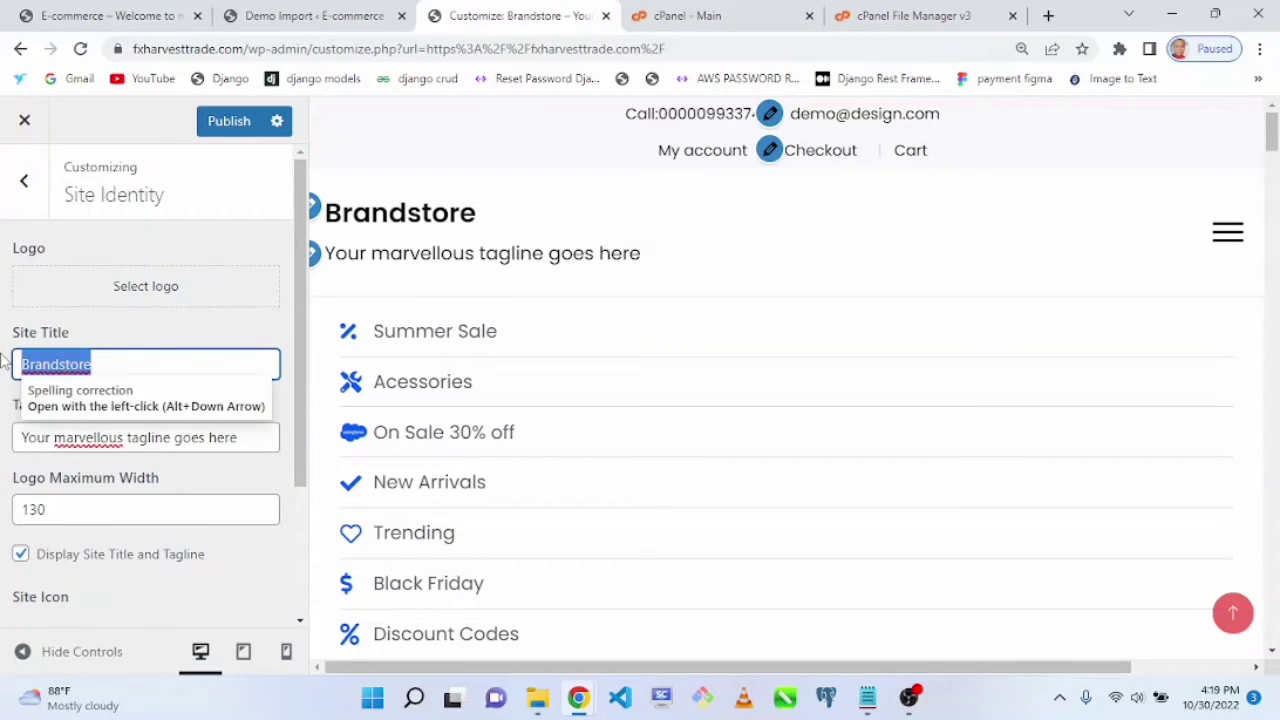
{"action": "type", "text": "Our S"}
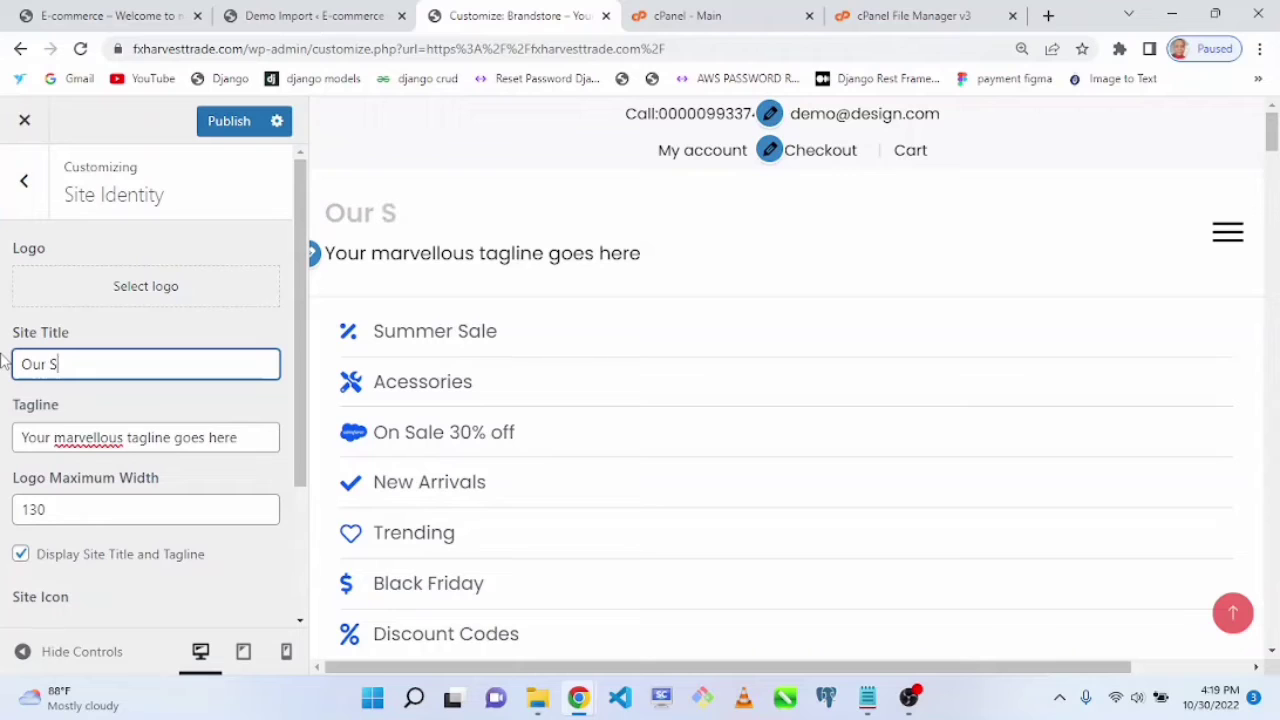
{"action": "type", "text": "tore"}
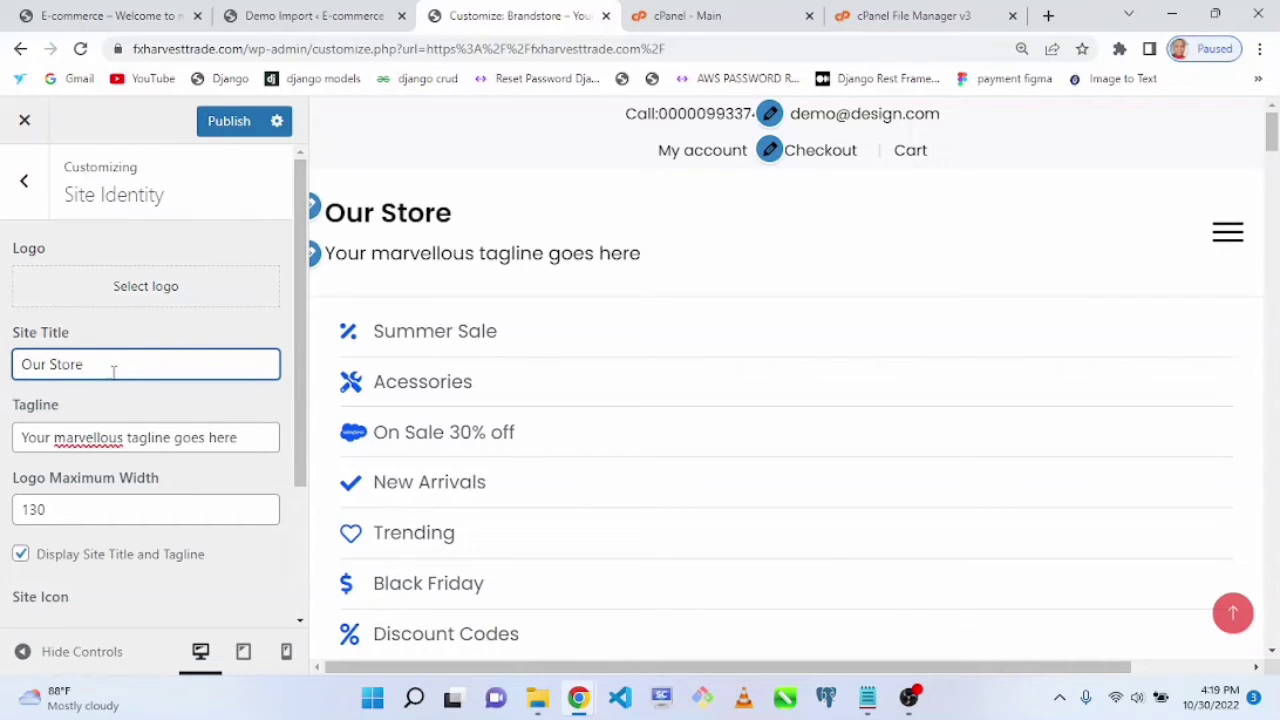
{"action": "left_click_drag", "start_coordinate": [114, 368], "coordinate": [10, 368]}
{"action": "type", "text": "Ecommerce St"}
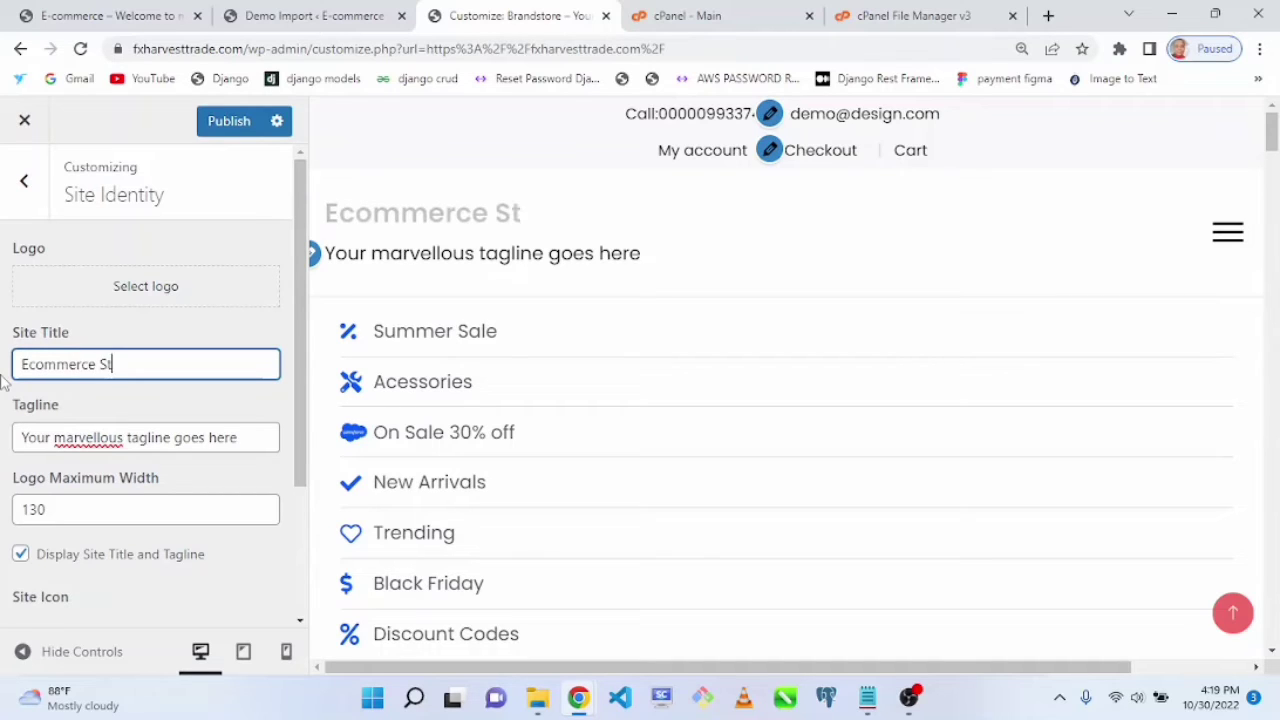
{"action": "type", "text": "ore"}
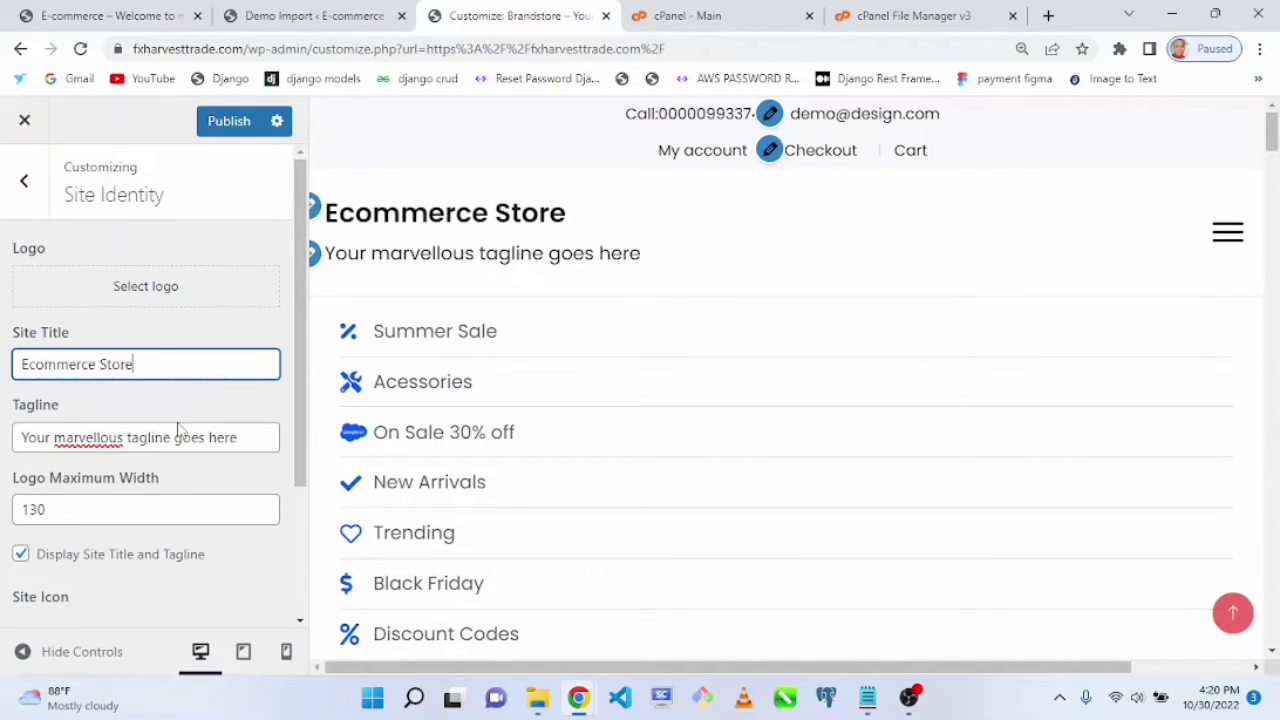
Step: Set the site tagline to Shop online with us today
{"action": "triple_click", "coordinate": [257, 443]}
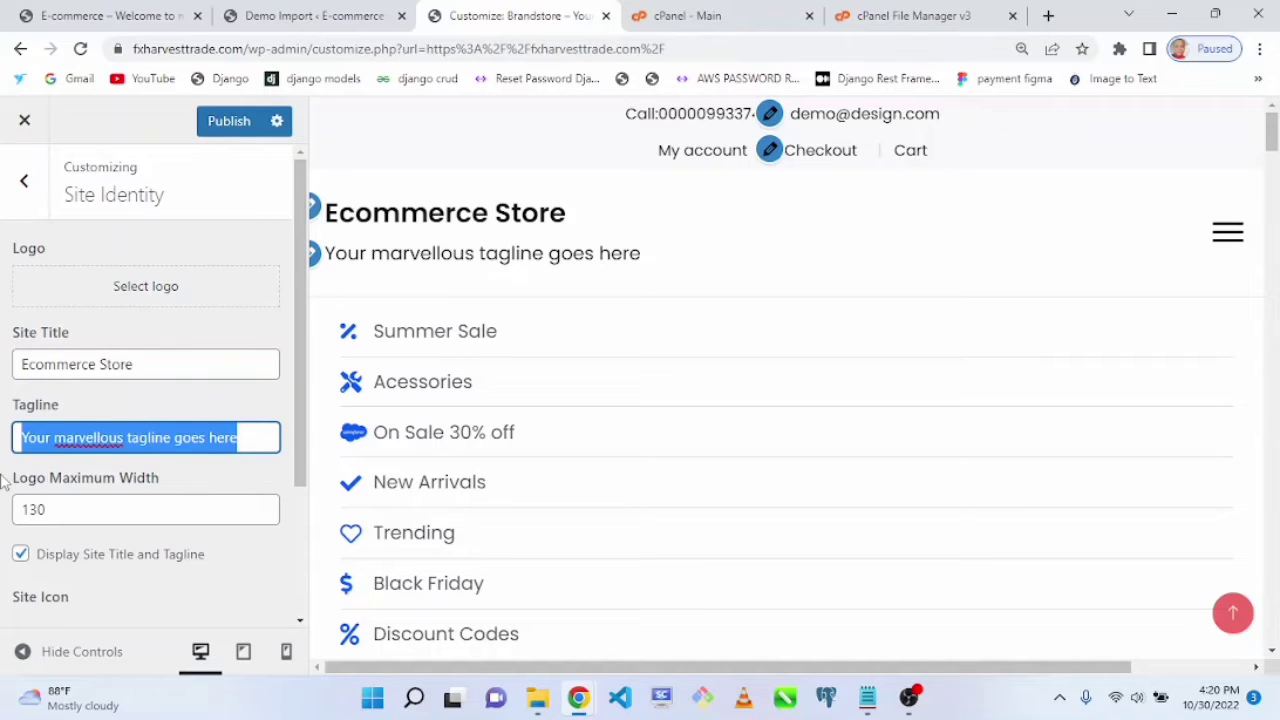
{"action": "type", "text": "Shop o"}
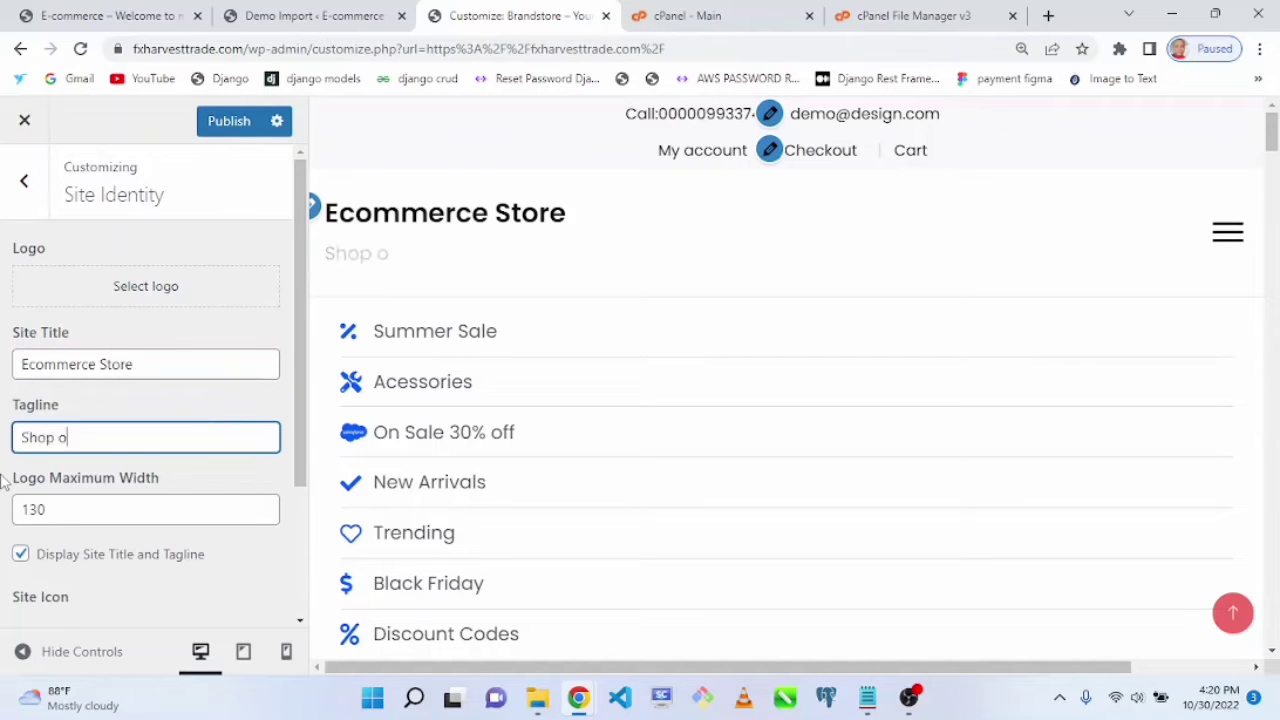
{"action": "type", "text": "nline with us "}
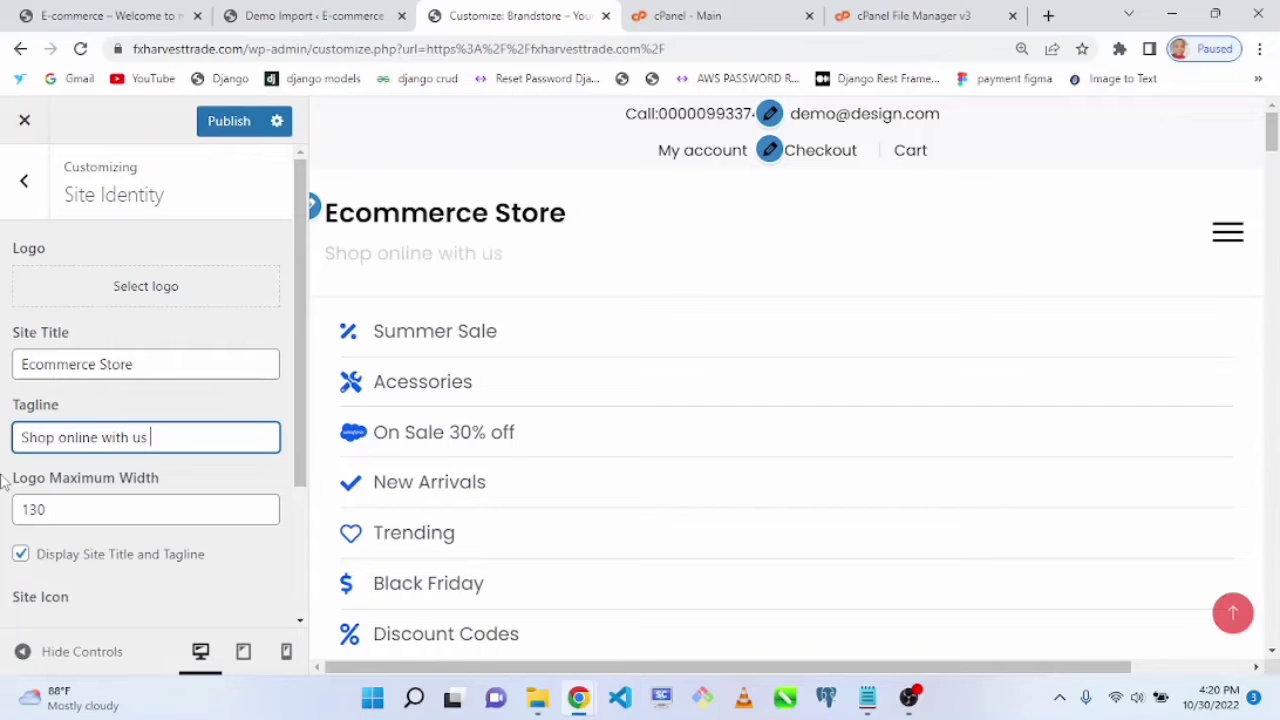
{"action": "type", "text": "today"}
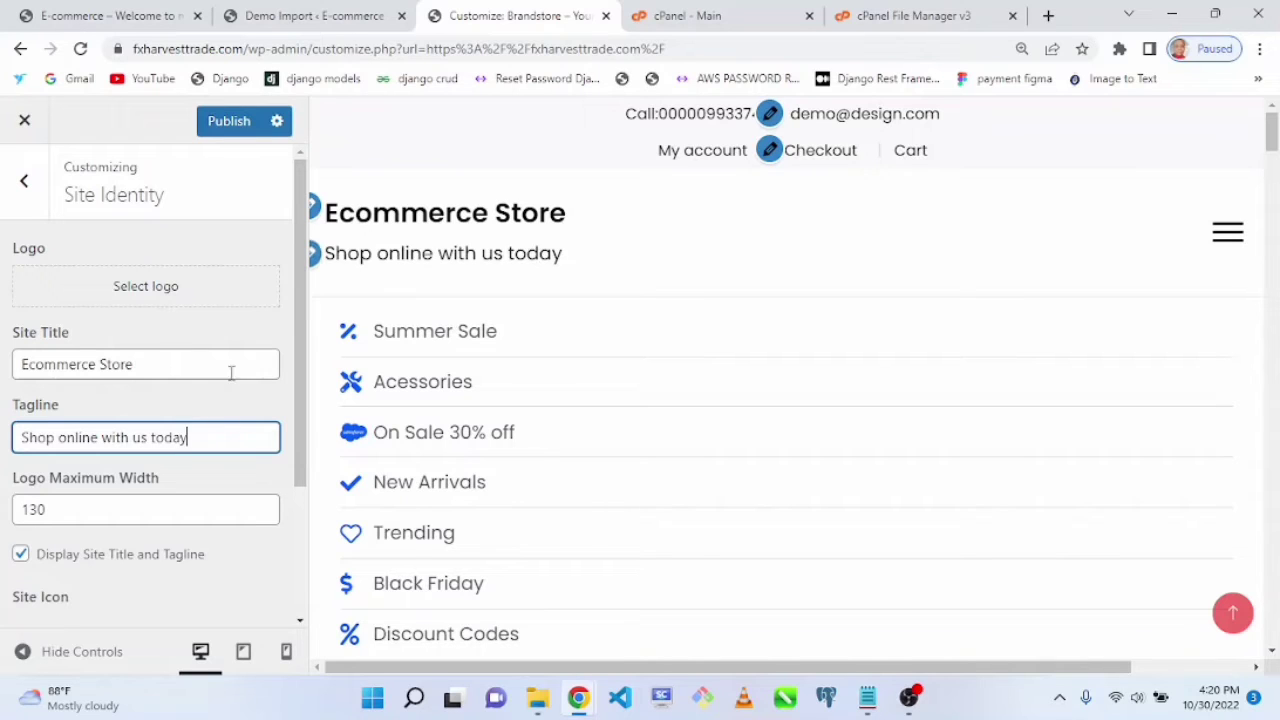
Step: Toggle the Display Site Title and Tagline option off and back on
{"action": "left_click_drag", "start_coordinate": [300, 459], "coordinate": [302, 494]}
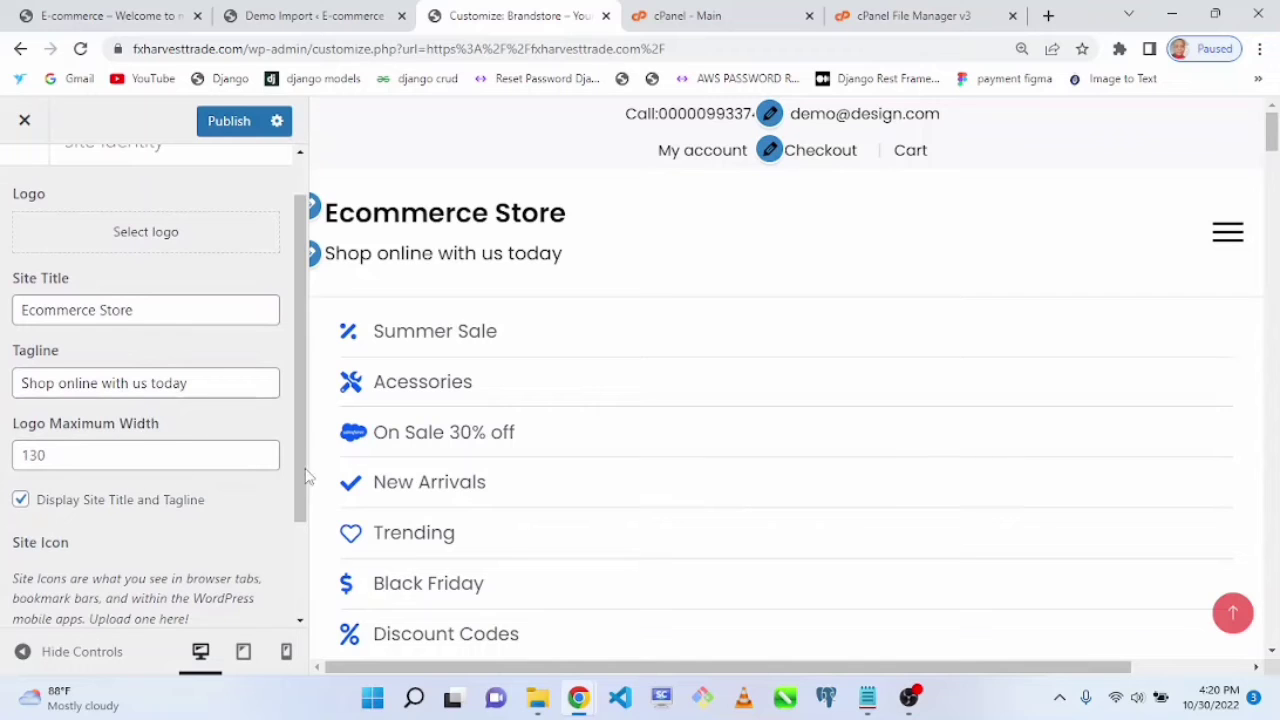
{"action": "left_click", "coordinate": [21, 500]}
{"action": "left_click", "coordinate": [21, 500]}
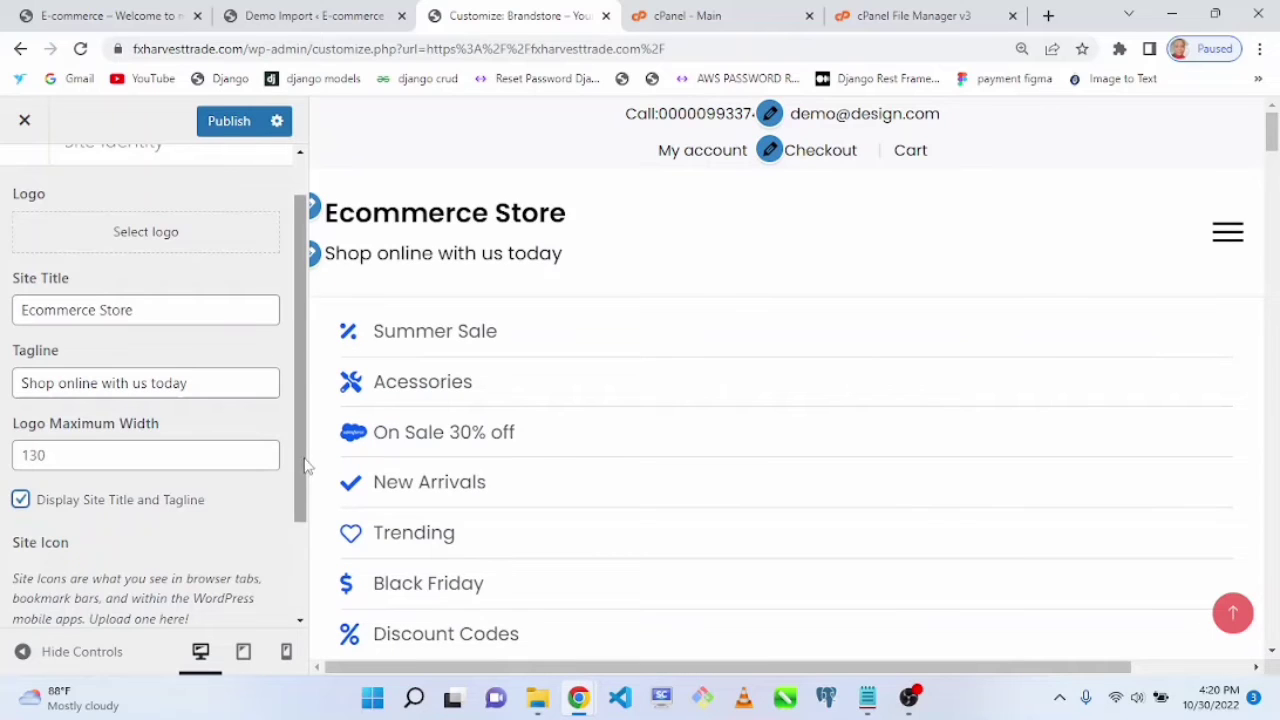
Step: Upload an image for the site icon and choose the 30-Day-Guarantee-1.png image from the media library
{"action": "left_click_drag", "start_coordinate": [305, 466], "coordinate": [305, 580]}
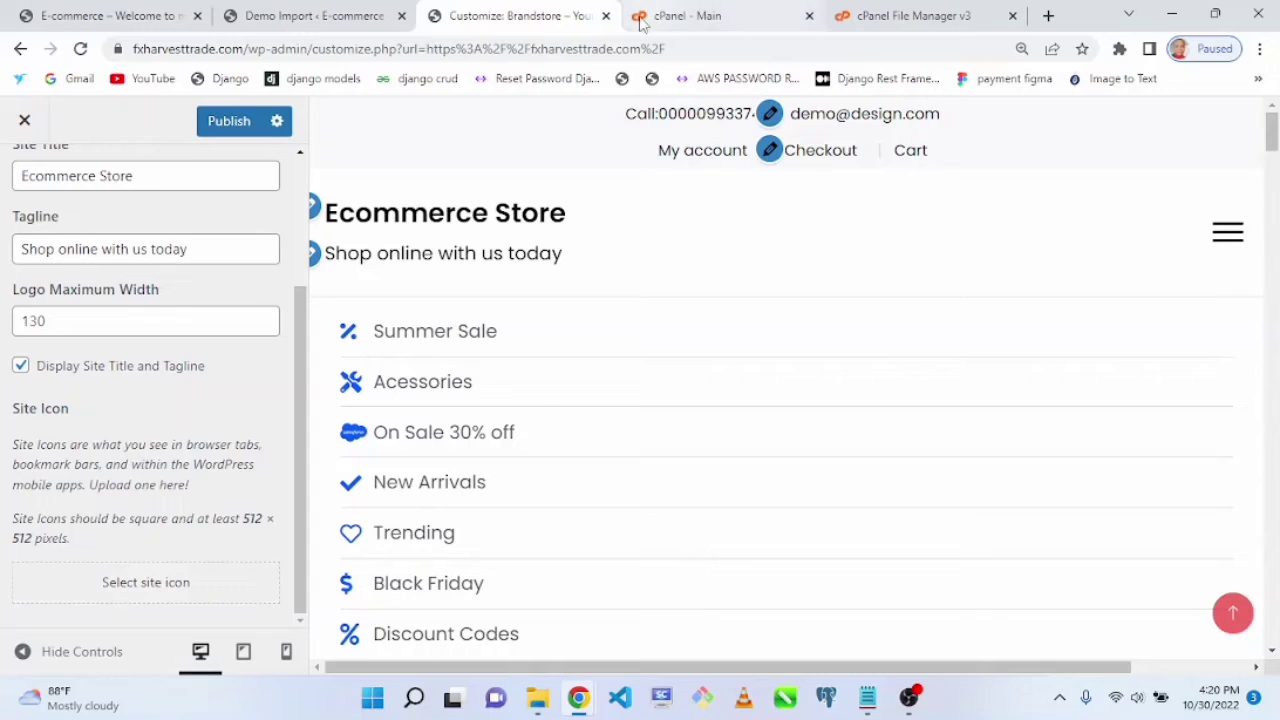
{"action": "mouse_move", "coordinate": [660, 16]}
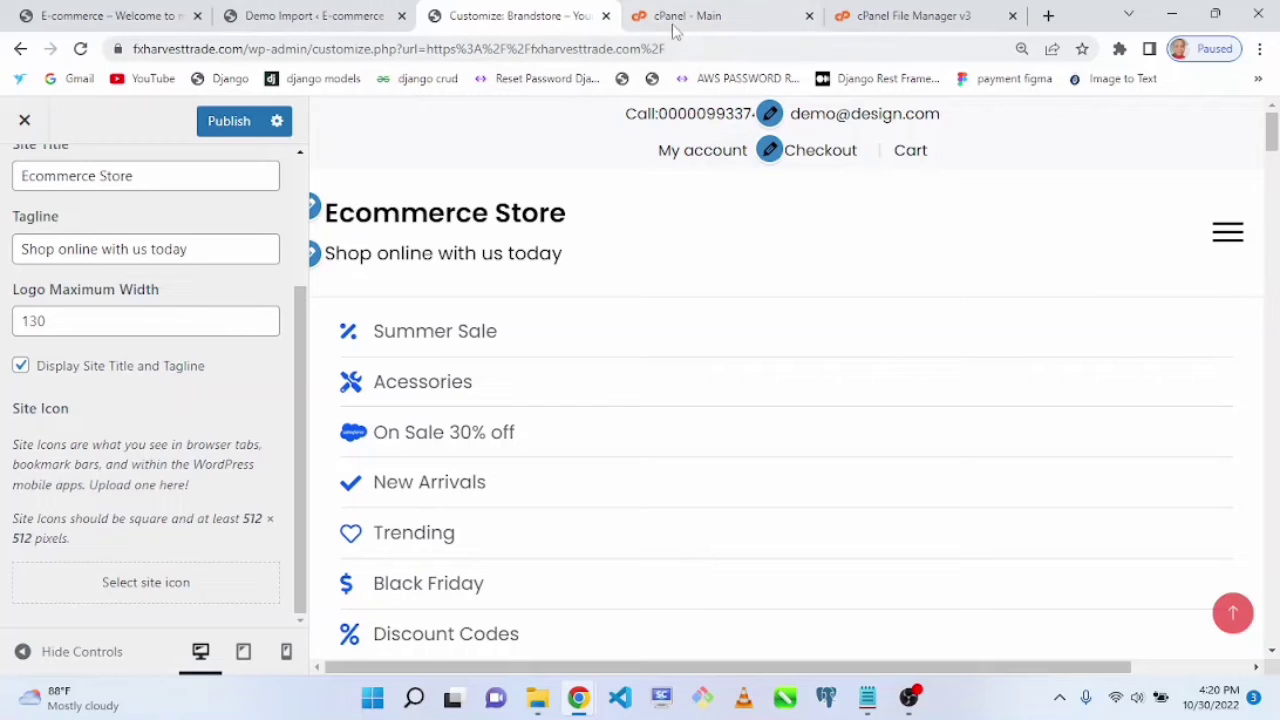
{"action": "left_click", "coordinate": [147, 583]}
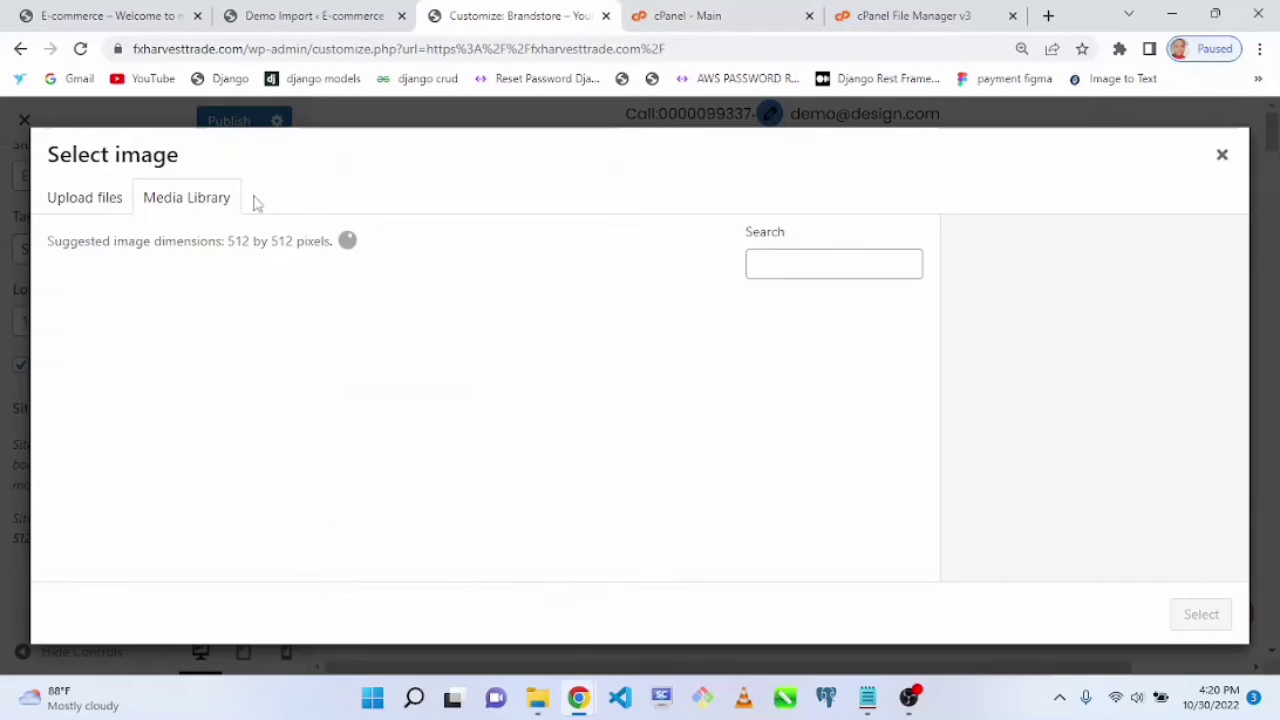
{"action": "left_click", "coordinate": [97, 207]}
{"action": "left_click", "coordinate": [600, 441]}
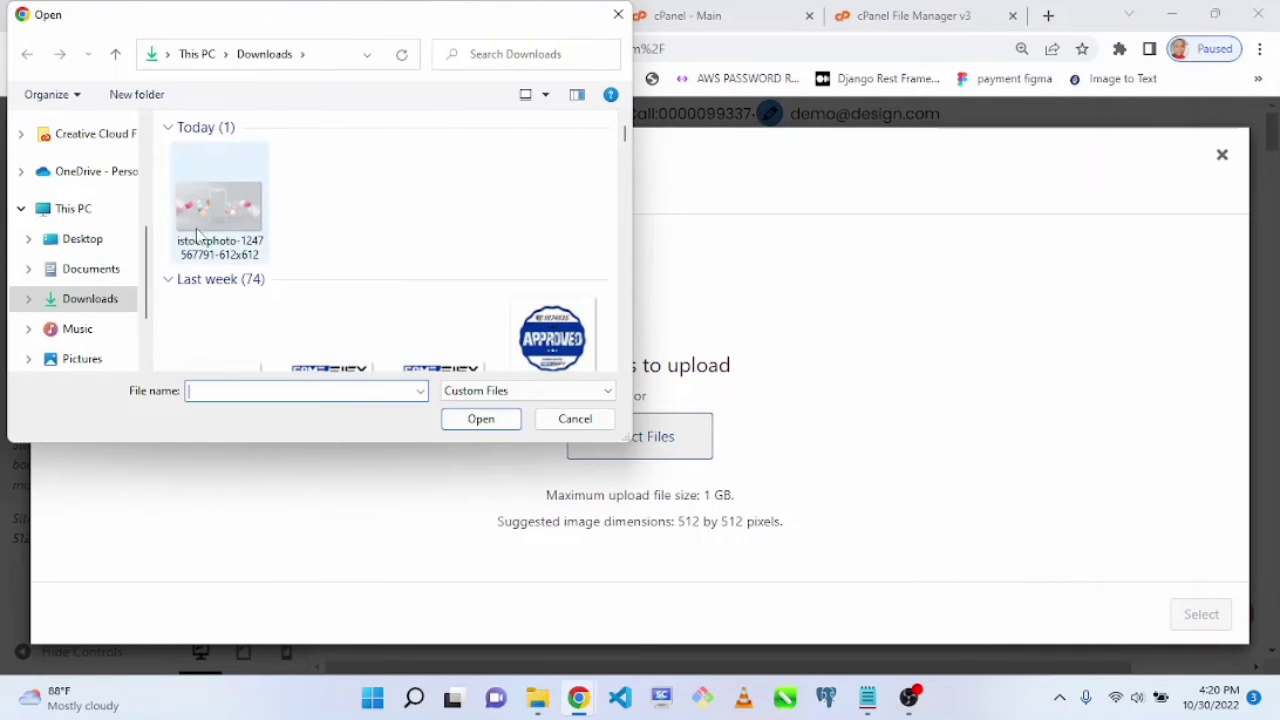
{"action": "scroll", "coordinate": [560, 160], "scroll_direction": "down", "scroll_amount": 3}
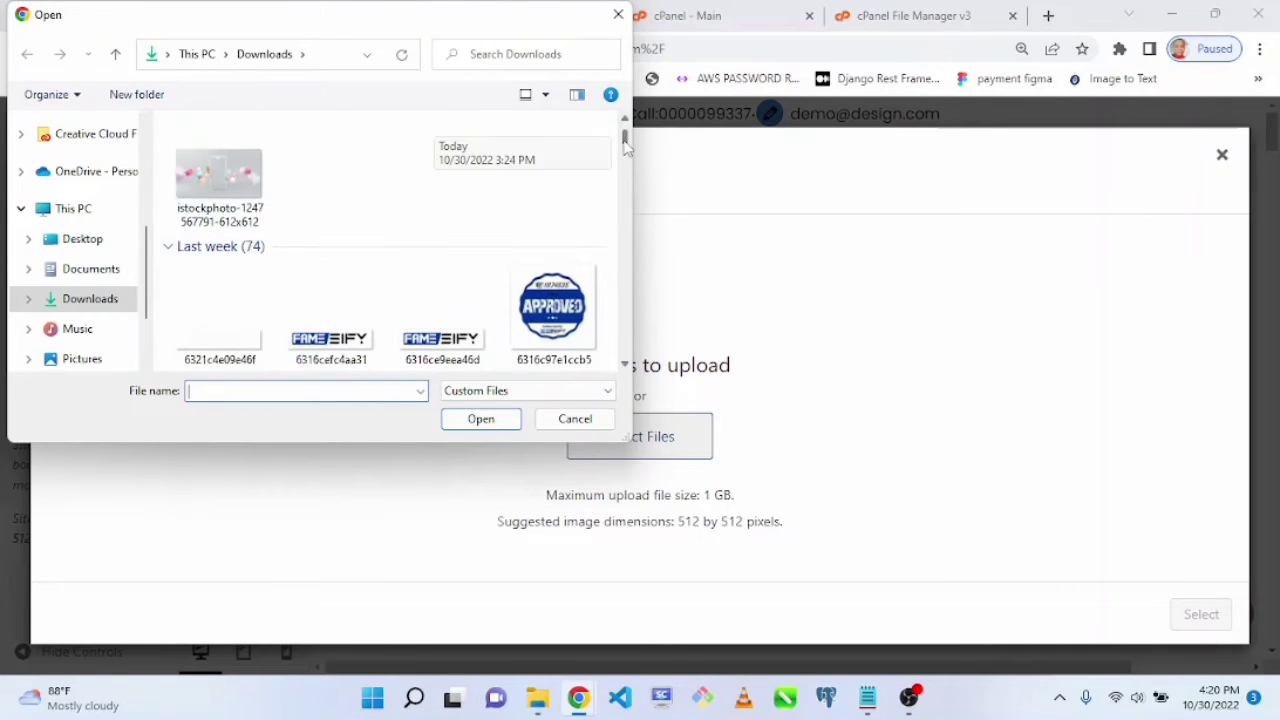
{"action": "scroll", "coordinate": [583, 232], "scroll_direction": "up", "scroll_amount": 1}
{"action": "double_click", "coordinate": [583, 232]}
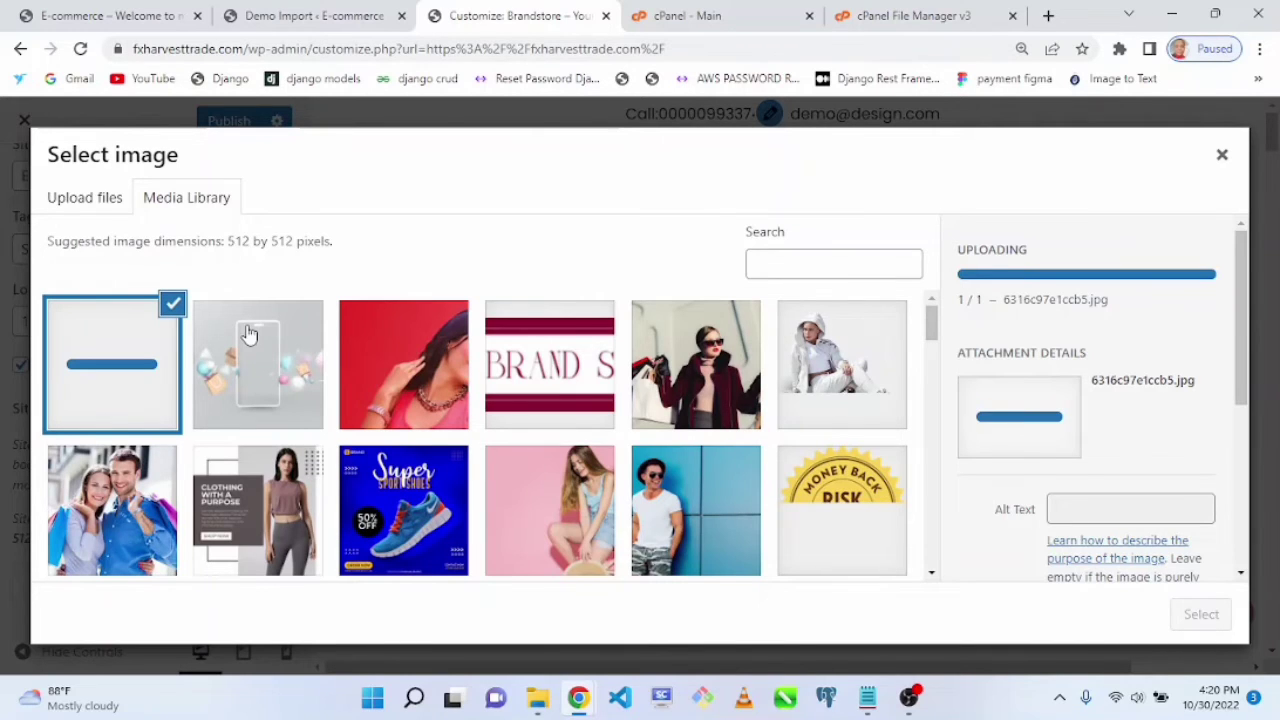
{"action": "left_click", "coordinate": [860, 515]}
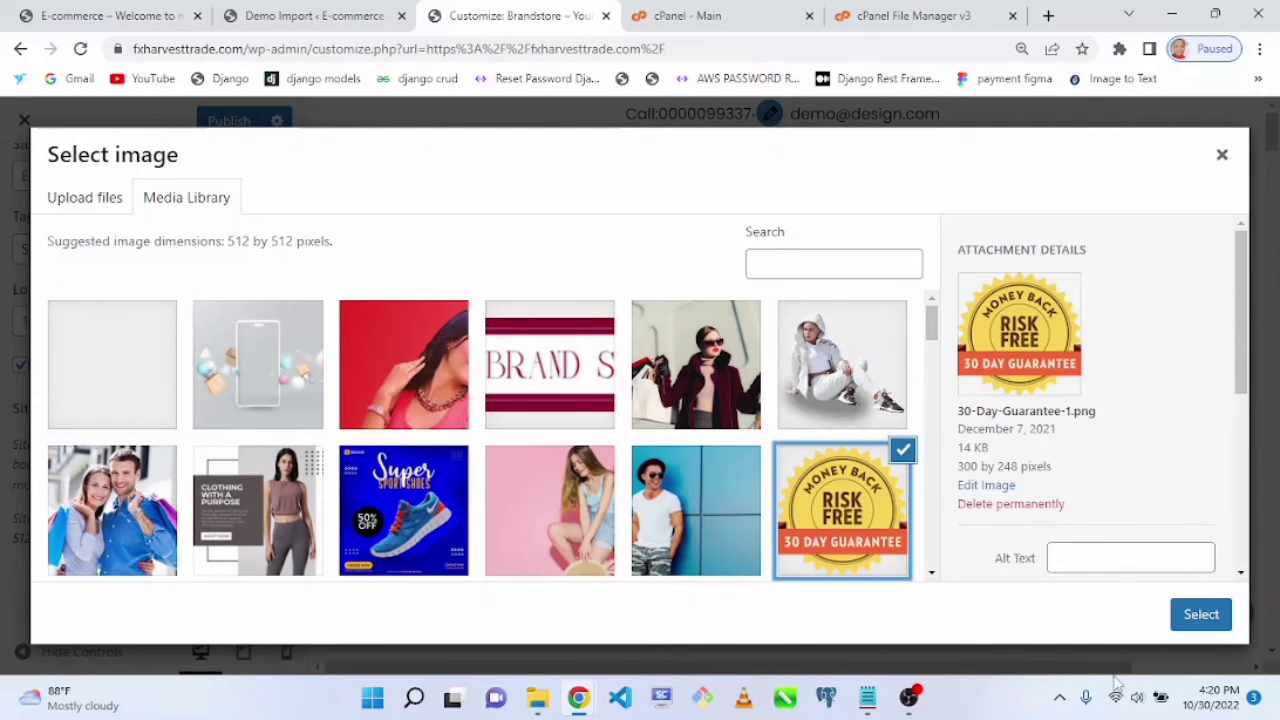
{"action": "left_click", "coordinate": [1200, 617]}
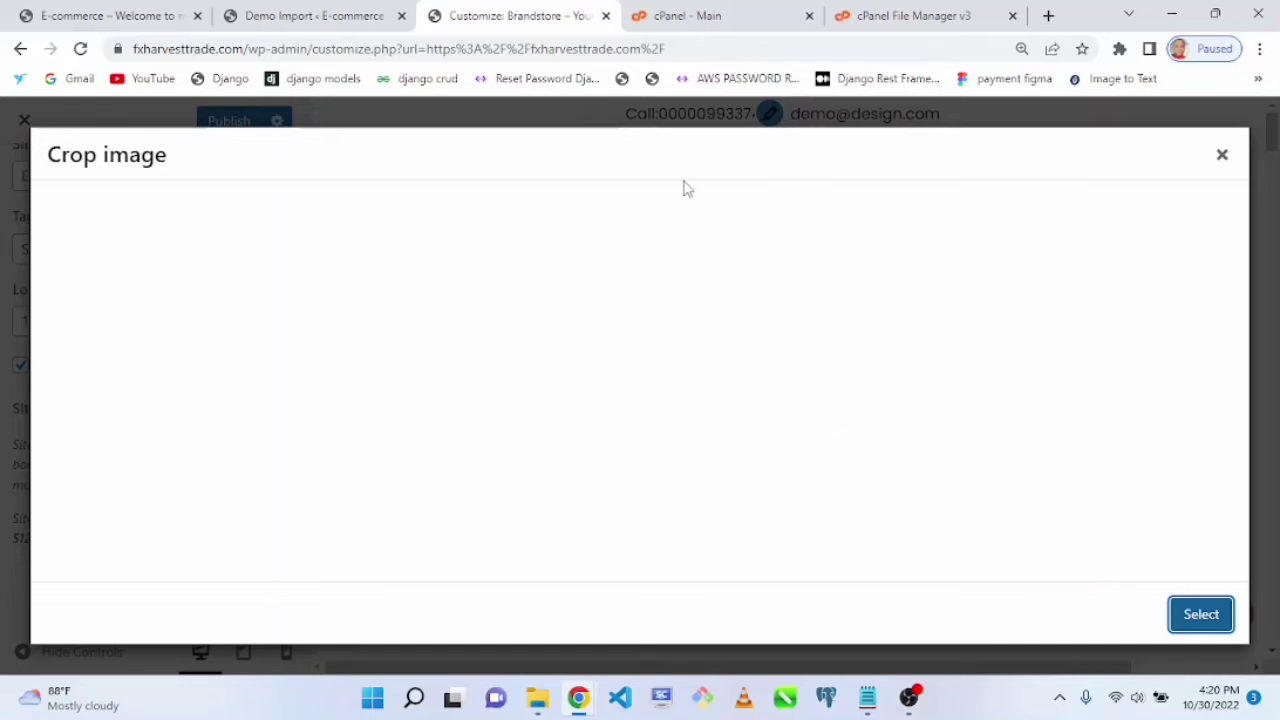
Step: Open fxharvesttrade.com in a new browser tab
{"action": "left_click", "coordinate": [1050, 18]}
{"action": "type", "text": "fxharvesttrade.com"}
{"action": "key", "text": "Return"}
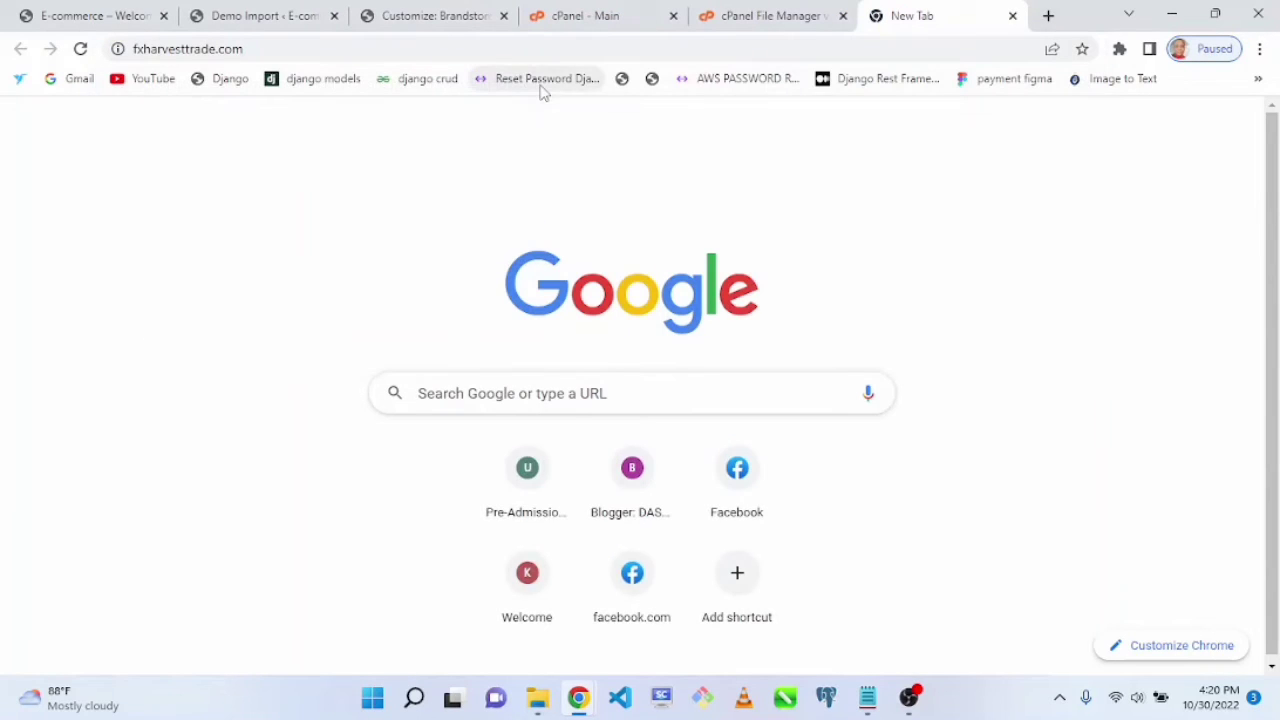
Step: Return to the customizer and skip cropping to apply the image as the site icon
{"action": "left_click", "coordinate": [435, 20]}
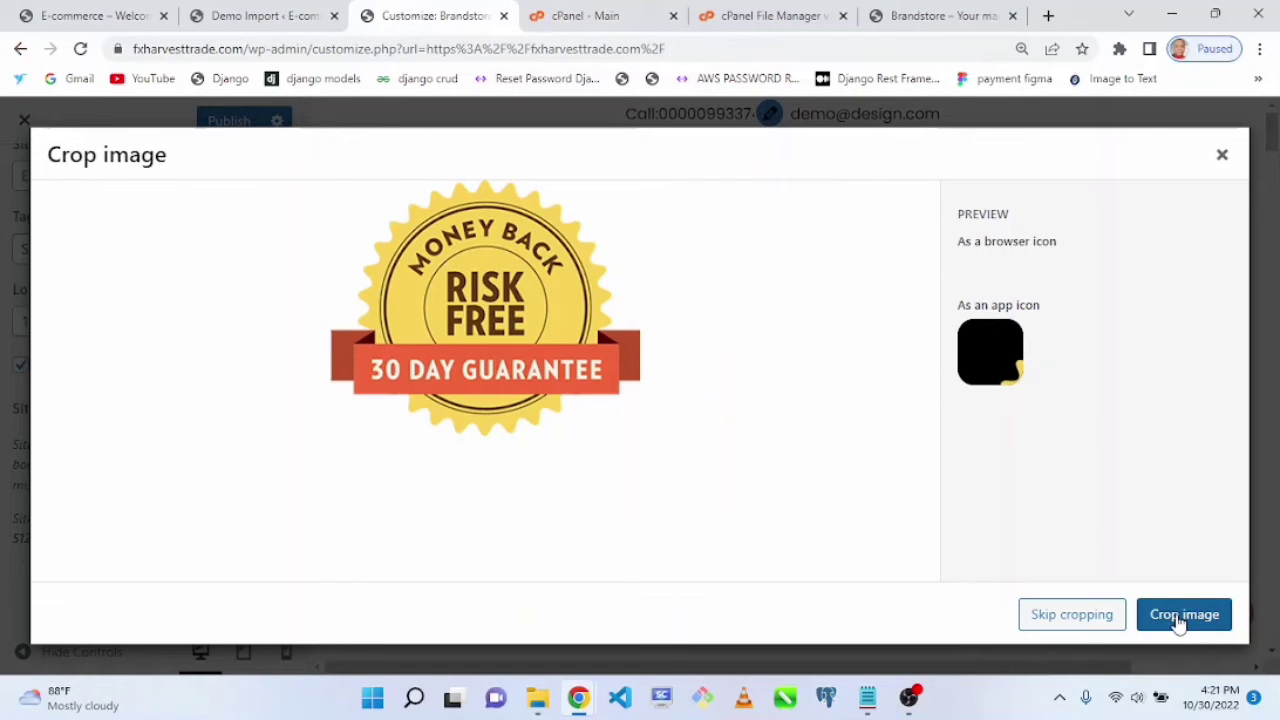
{"action": "left_click", "coordinate": [1072, 616]}
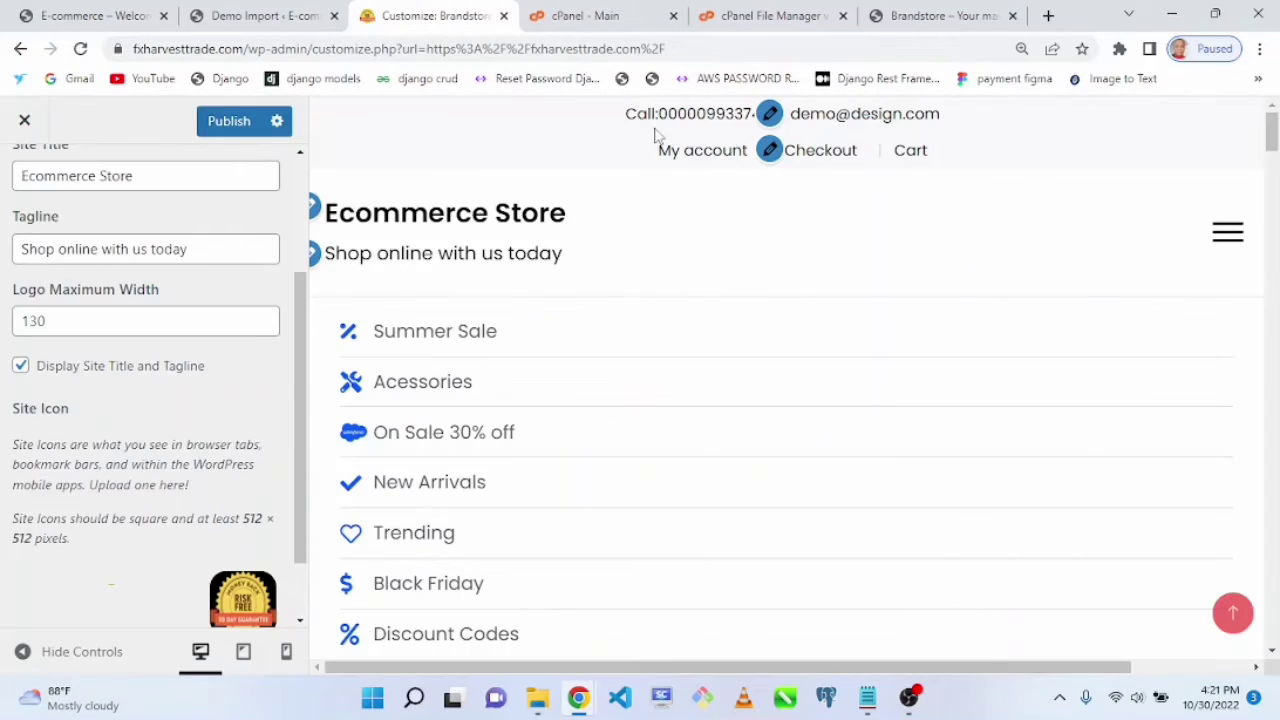
{"action": "double_click", "coordinate": [312, 545]}
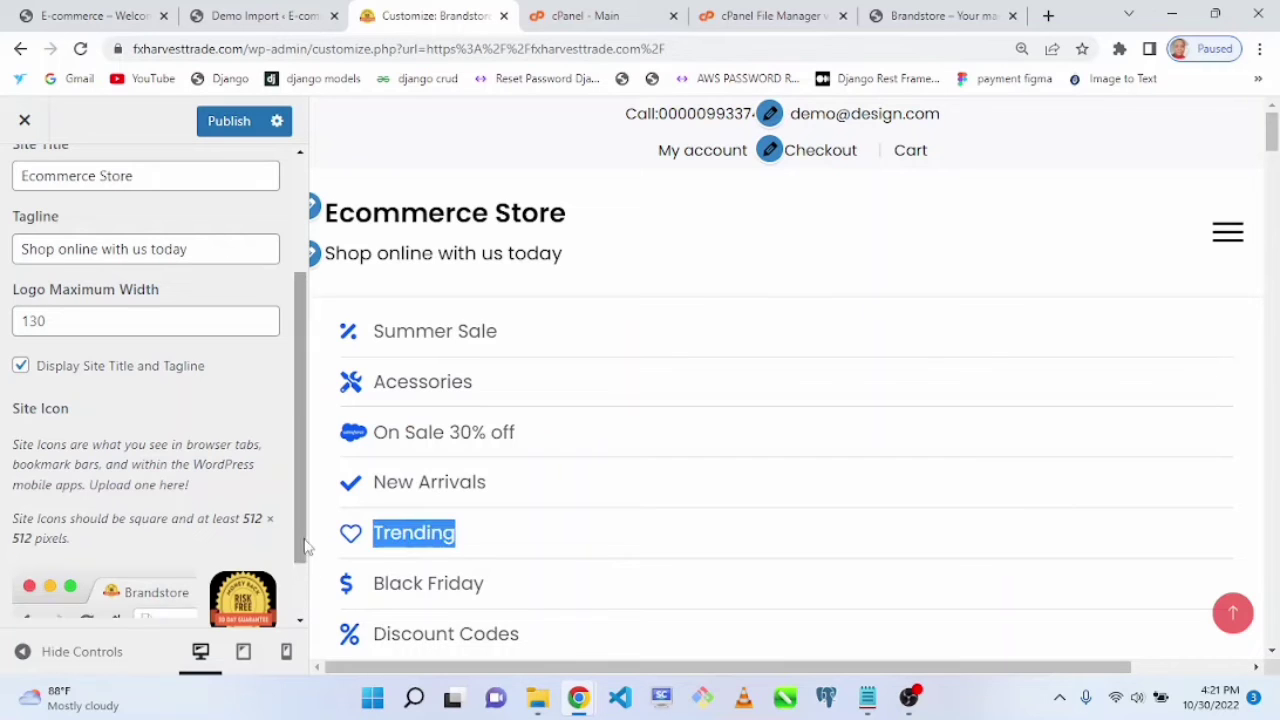
{"action": "scroll", "coordinate": [306, 546], "scroll_direction": "down", "scroll_amount": 2}
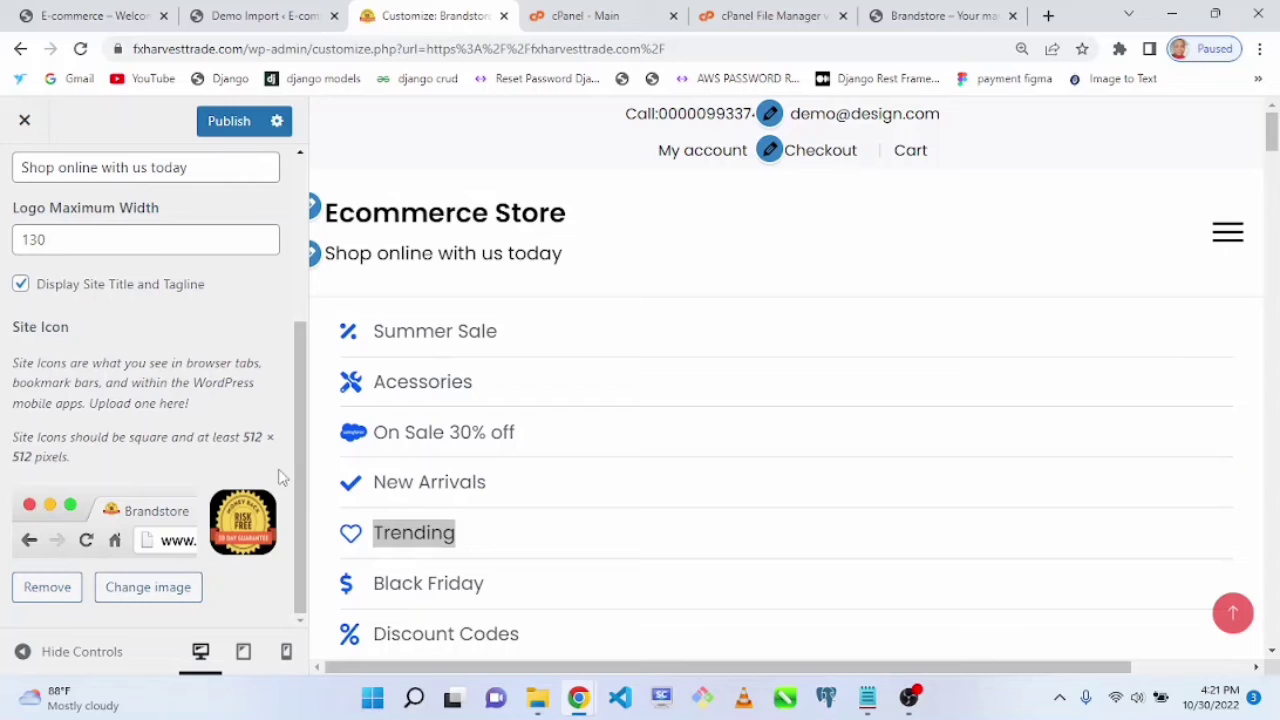
Step: Publish the customizer changes
{"action": "left_click", "coordinate": [887, 15]}
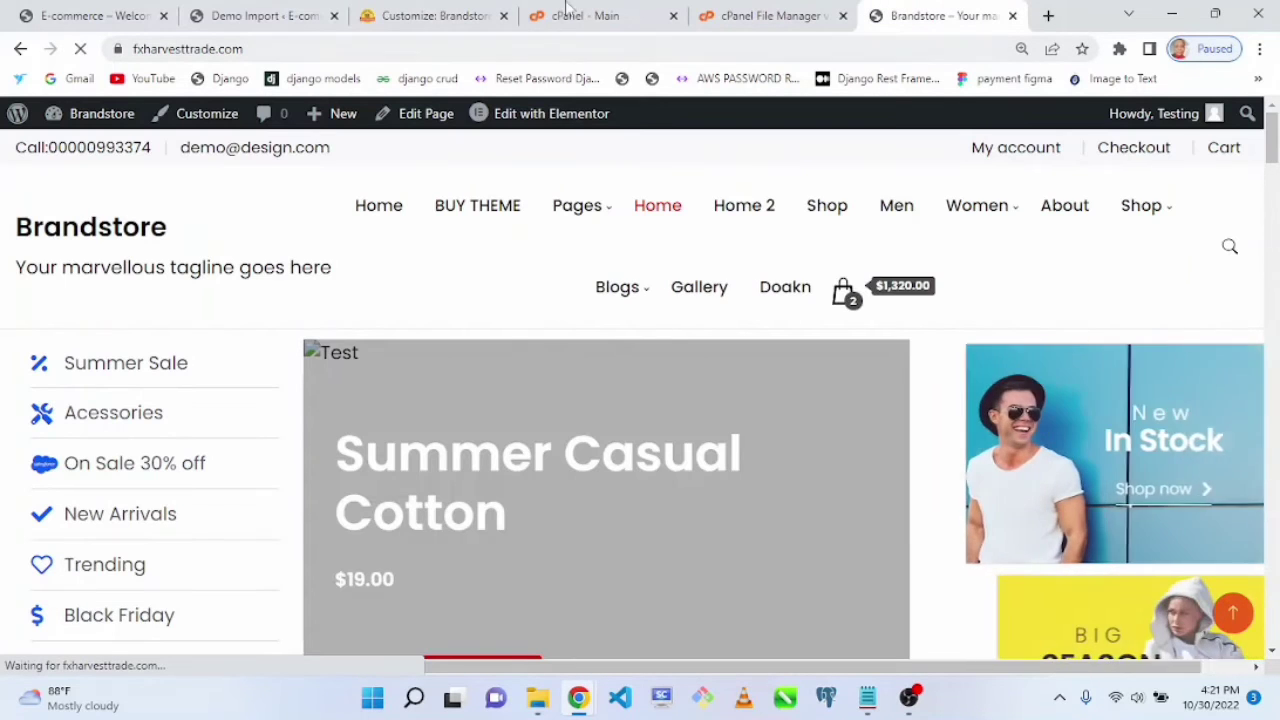
{"action": "left_click", "coordinate": [425, 18]}
{"action": "left_click", "coordinate": [229, 121]}
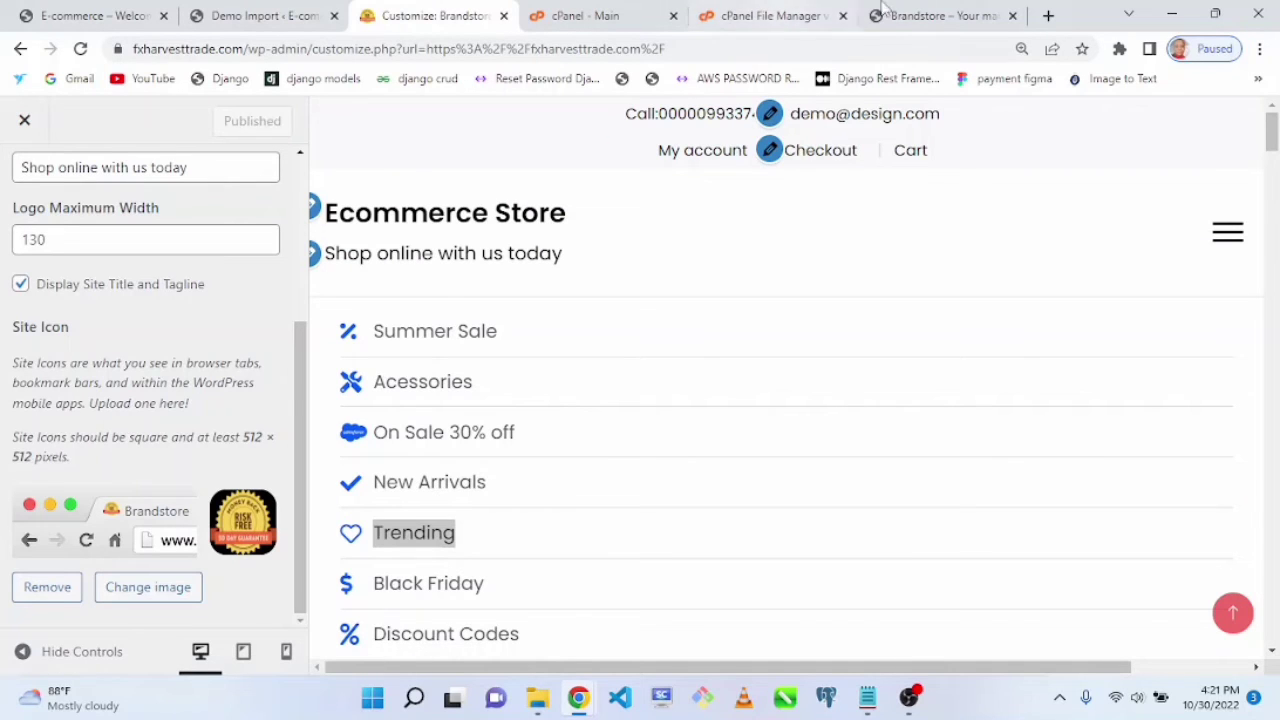
Step: Reload the live site tab to check the updated title, tagline and icon
{"action": "left_click", "coordinate": [882, 12]}
{"action": "left_click", "coordinate": [78, 48]}
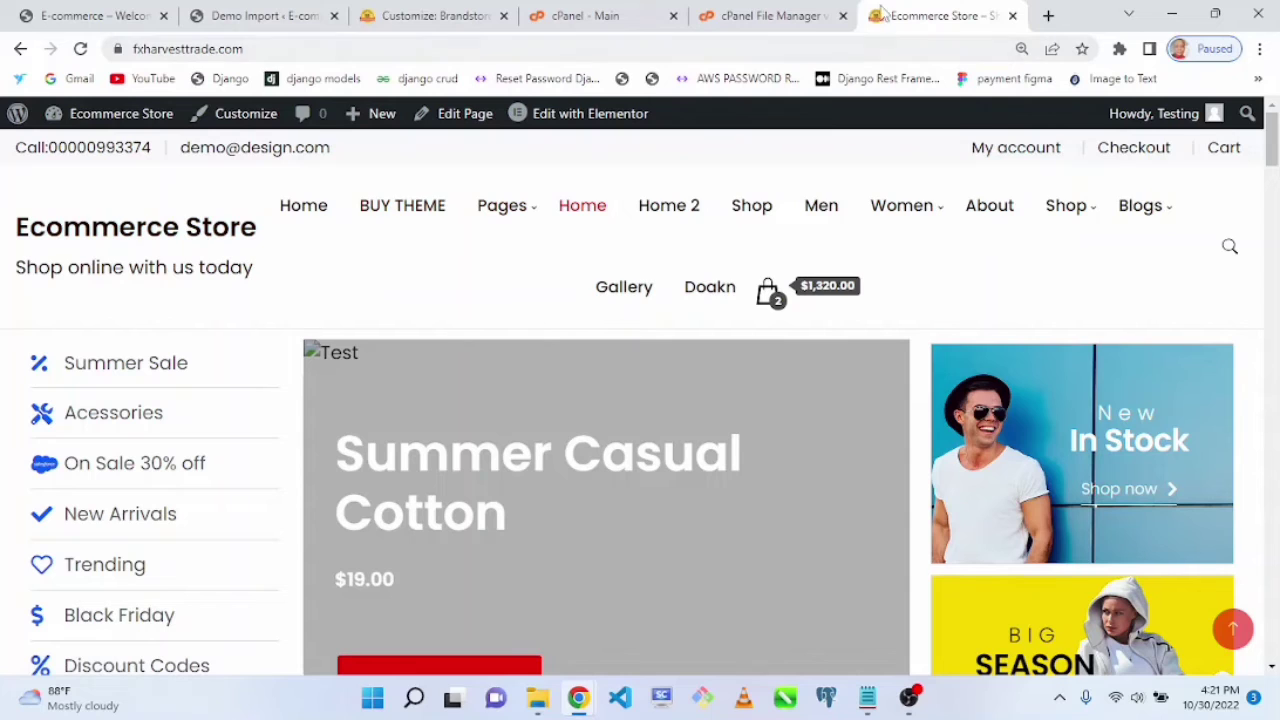
{"action": "left_click", "coordinate": [425, 15]}
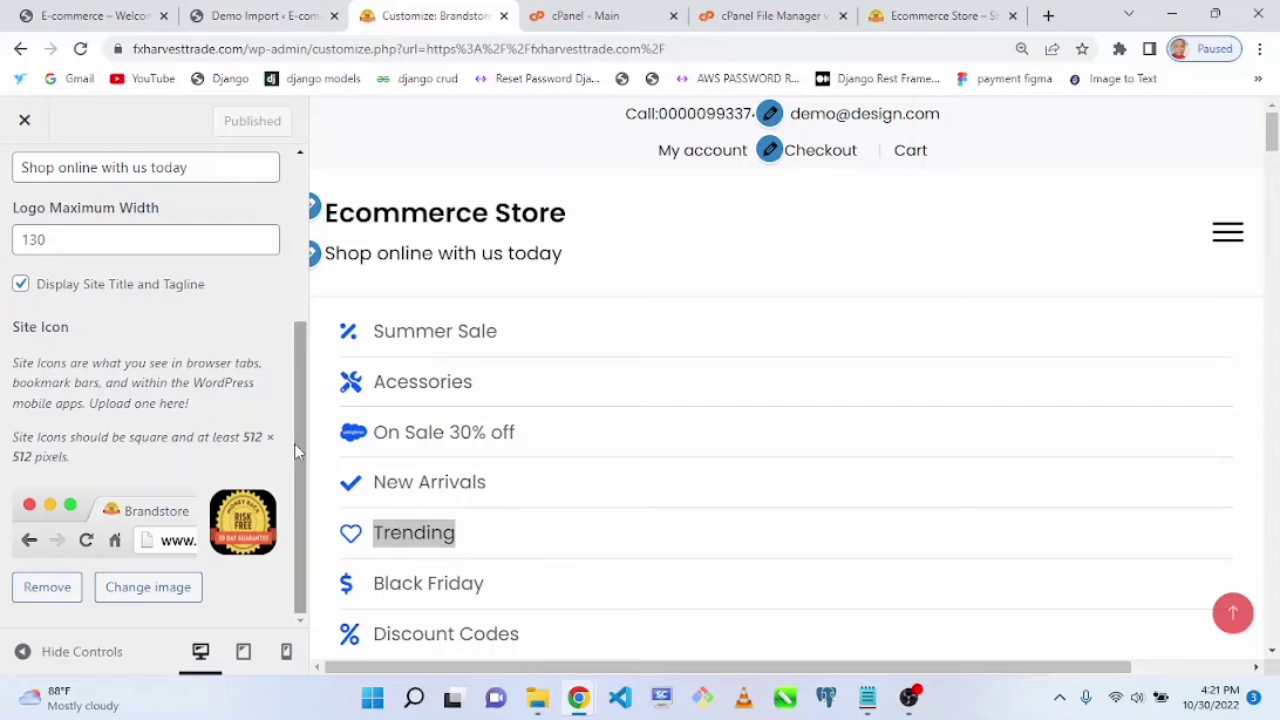
Step: Upload the Famesify image as the site logo, skipping the cropping
{"action": "left_click_drag", "start_coordinate": [295, 445], "coordinate": [343, 100]}
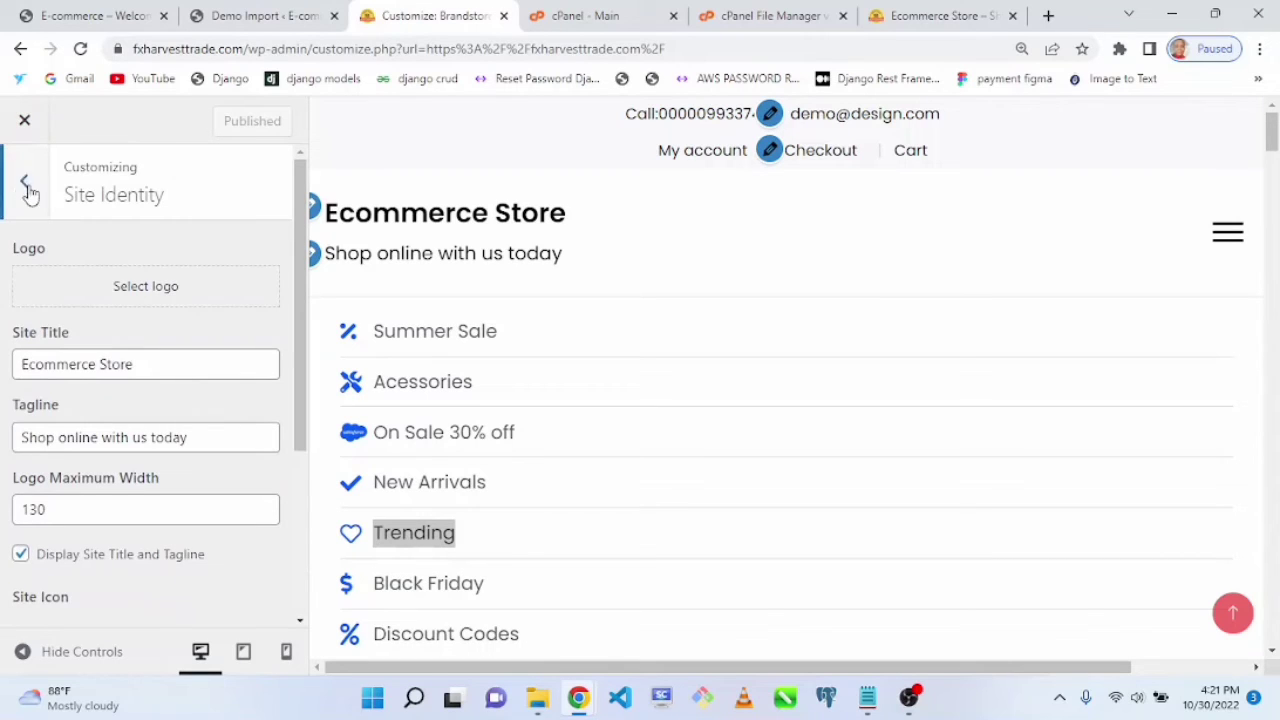
{"action": "left_click", "coordinate": [126, 299]}
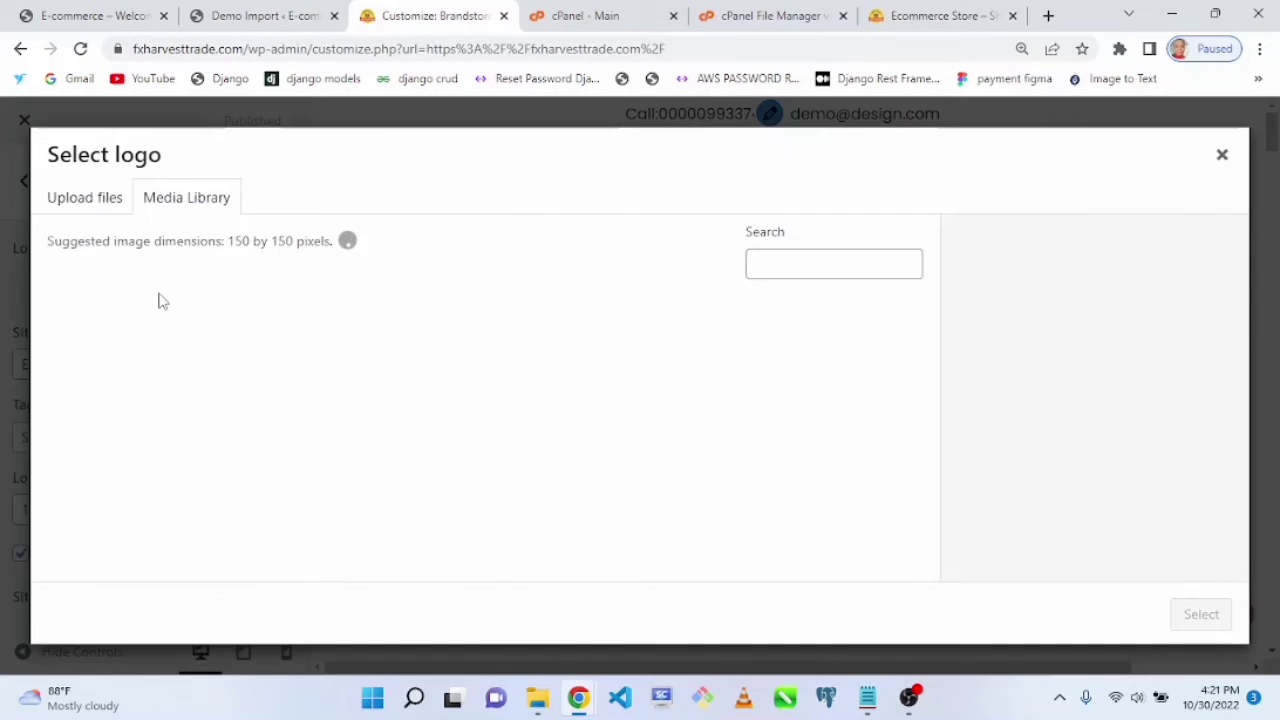
{"action": "left_click", "coordinate": [71, 204]}
{"action": "left_click", "coordinate": [650, 440]}
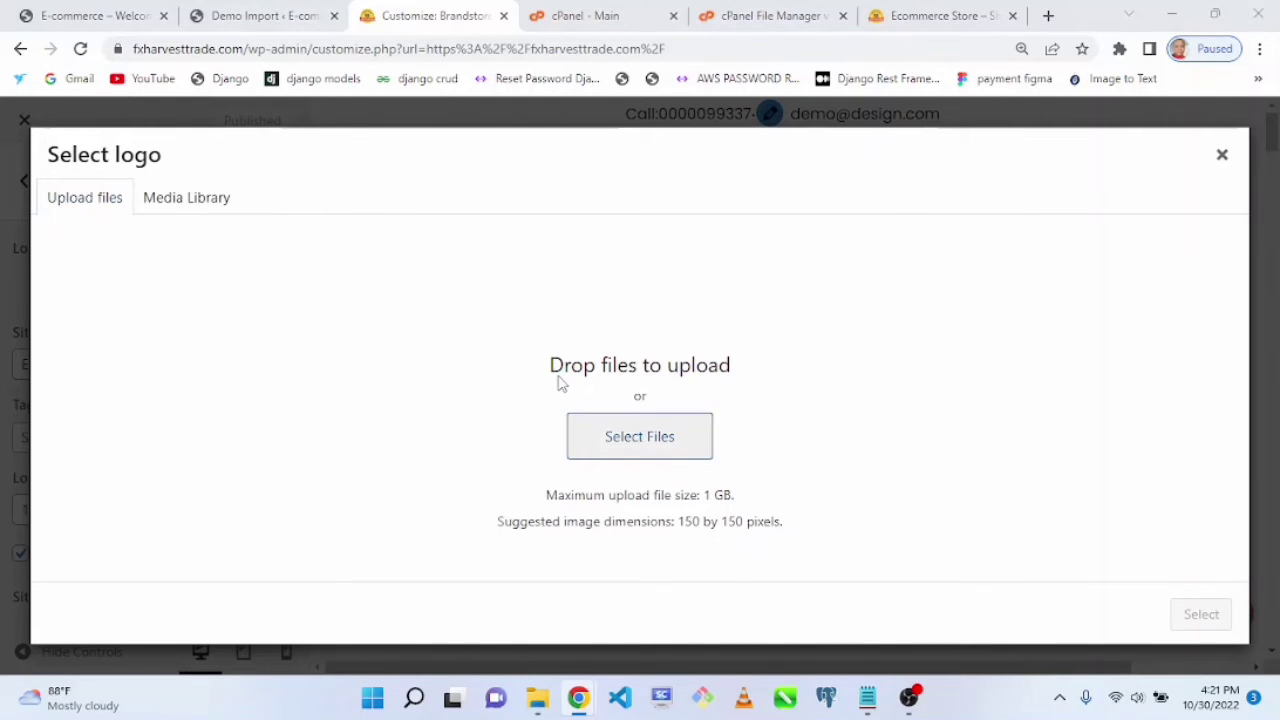
{"action": "double_click", "coordinate": [330, 320]}
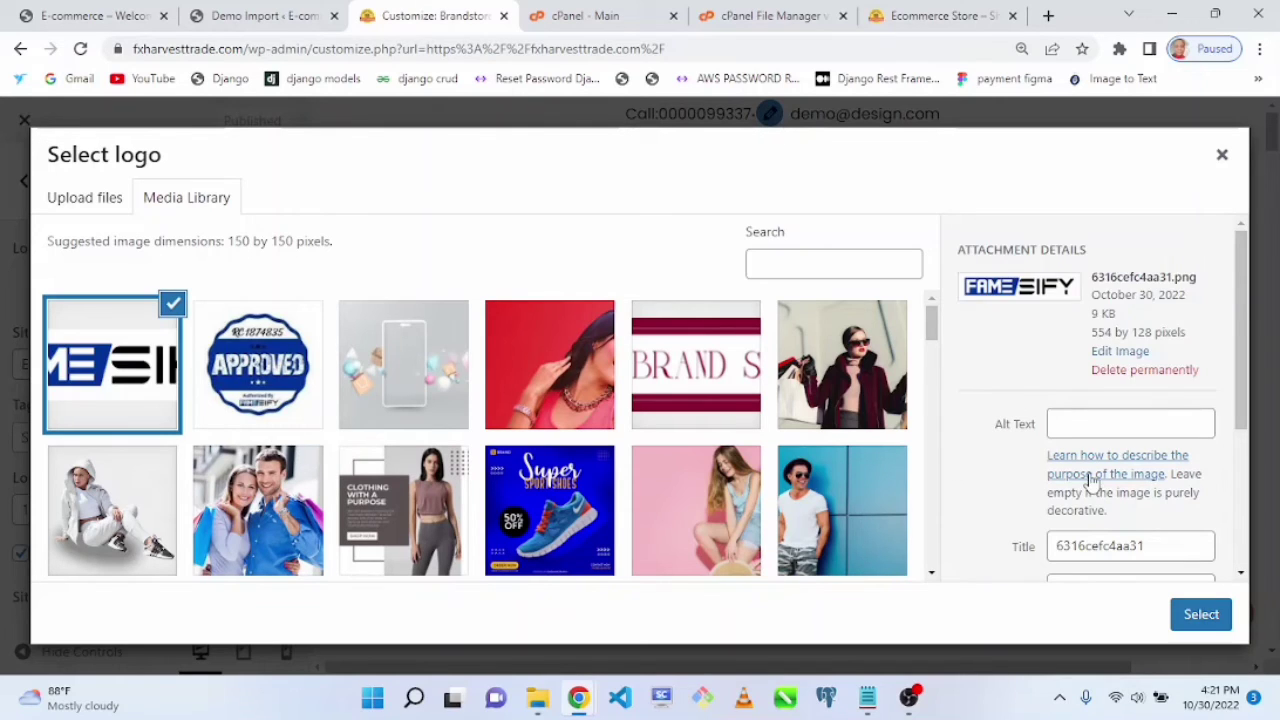
{"action": "left_click", "coordinate": [1195, 618]}
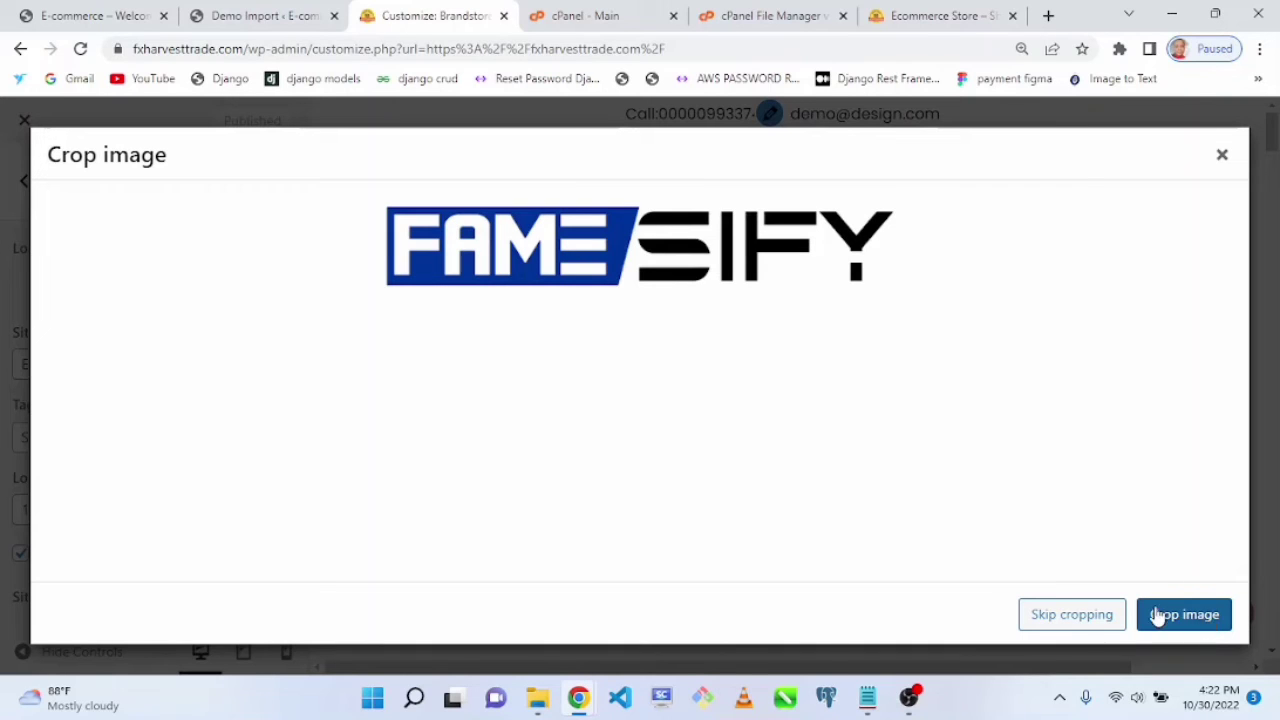
{"action": "left_click", "coordinate": [1086, 623]}
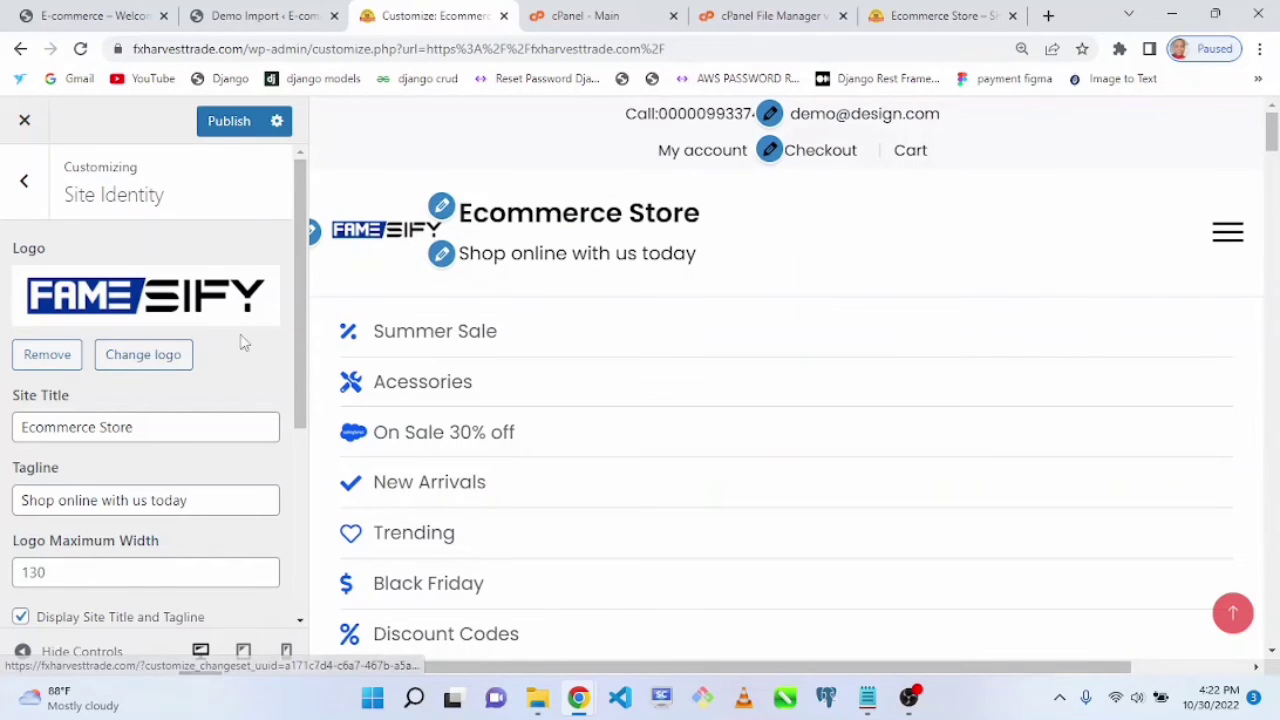
Step: Turn off Display Site Title and Tagline and publish the changes
{"action": "left_click_drag", "start_coordinate": [296, 343], "coordinate": [299, 372]}
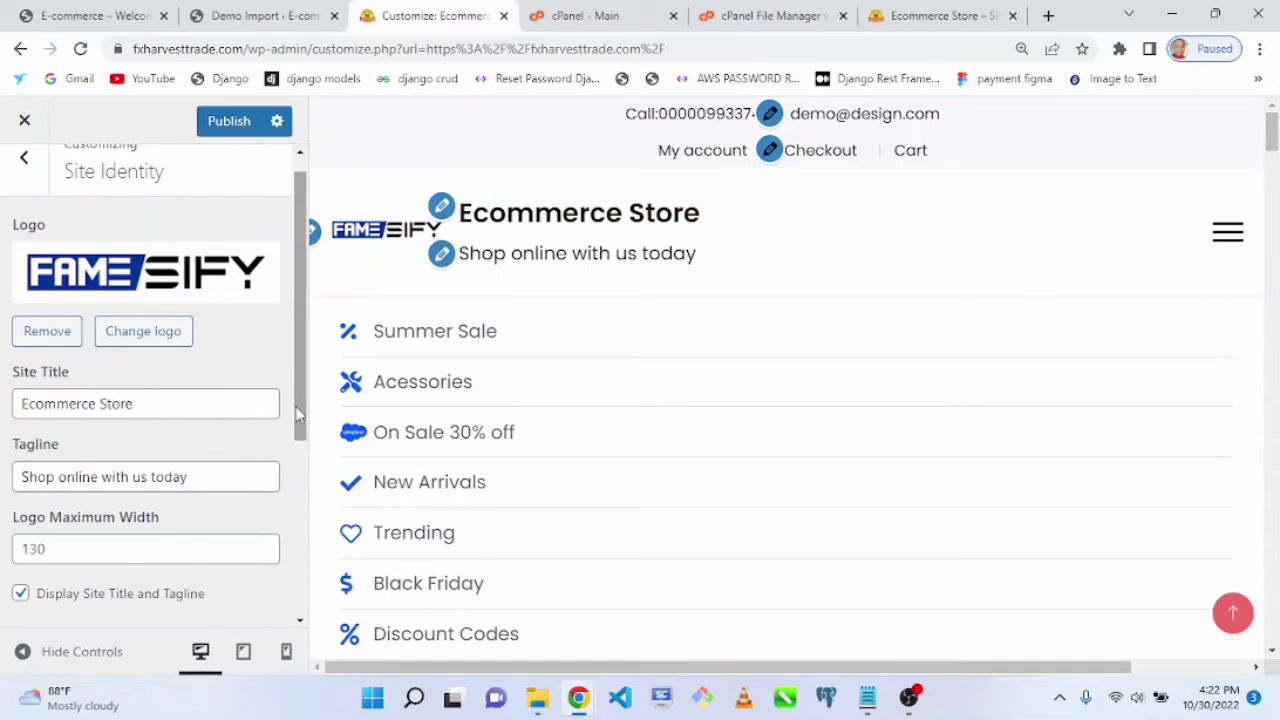
{"action": "left_click", "coordinate": [21, 594]}
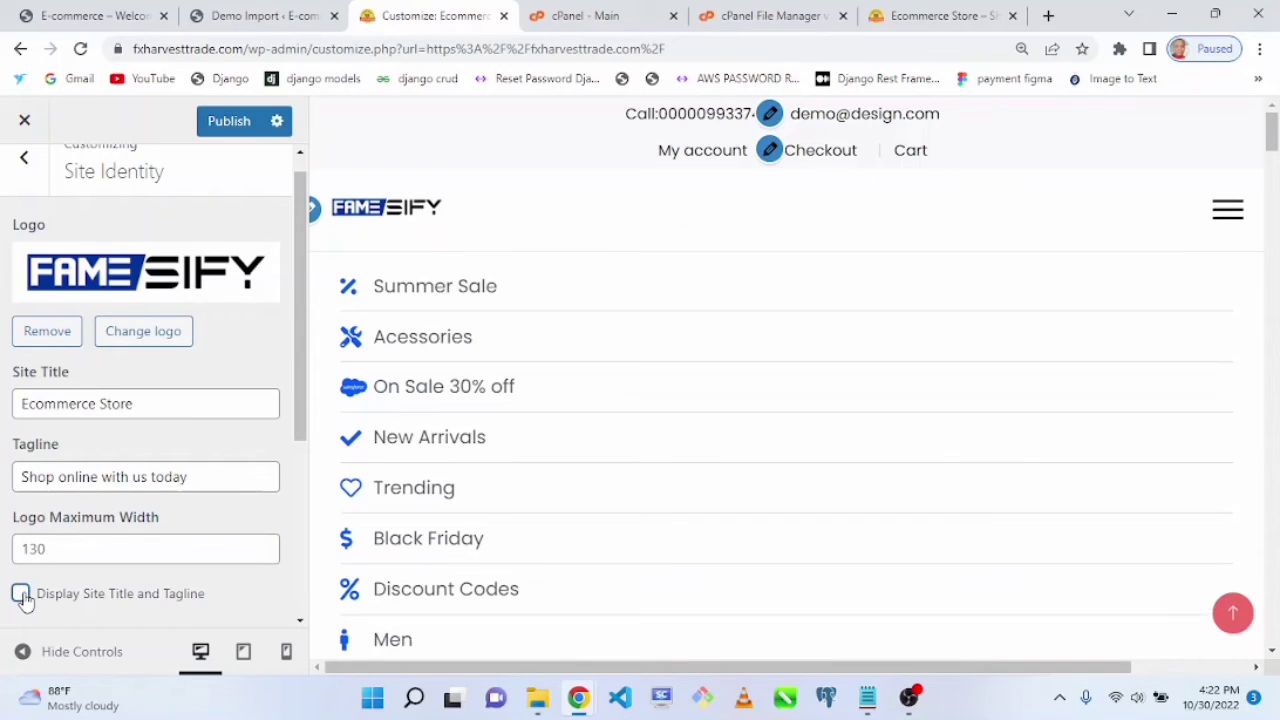
{"action": "left_click", "coordinate": [20, 596]}
{"action": "left_click", "coordinate": [21, 596]}
{"action": "left_click", "coordinate": [227, 127]}
Step: Reload the live site tab to review the logo in the header
{"action": "left_click", "coordinate": [910, 15]}
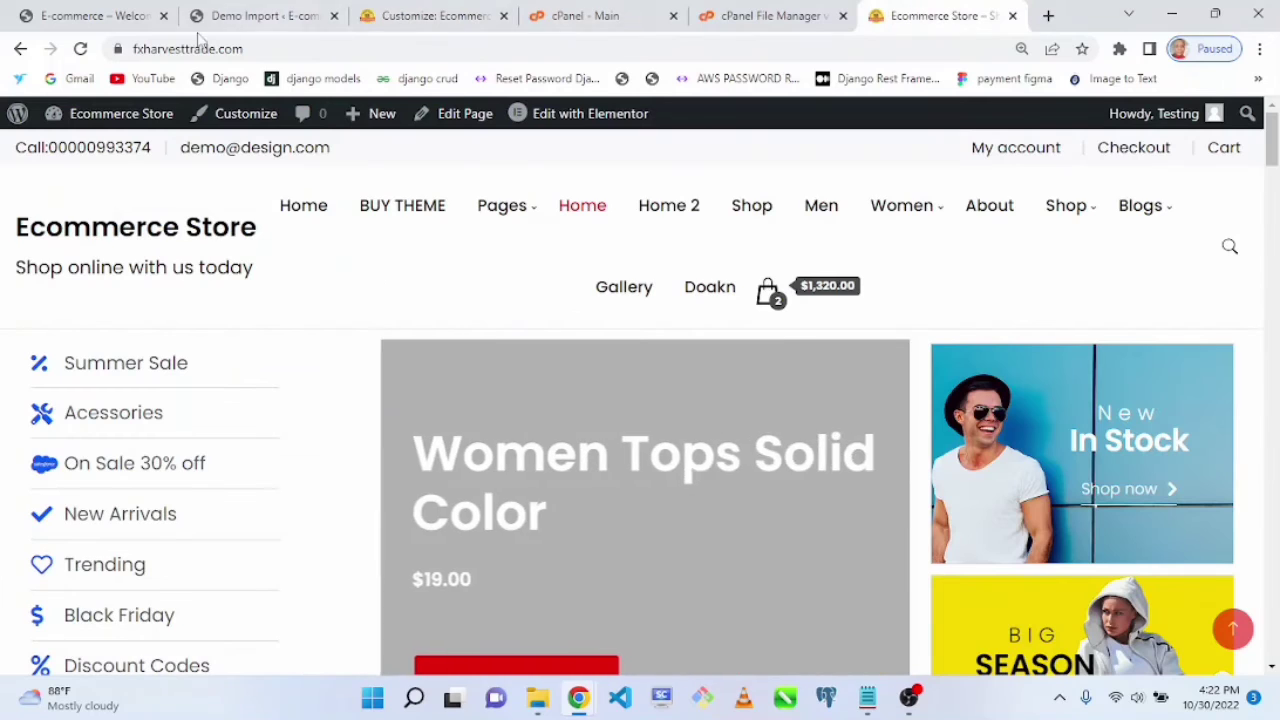
{"action": "left_click", "coordinate": [81, 49]}
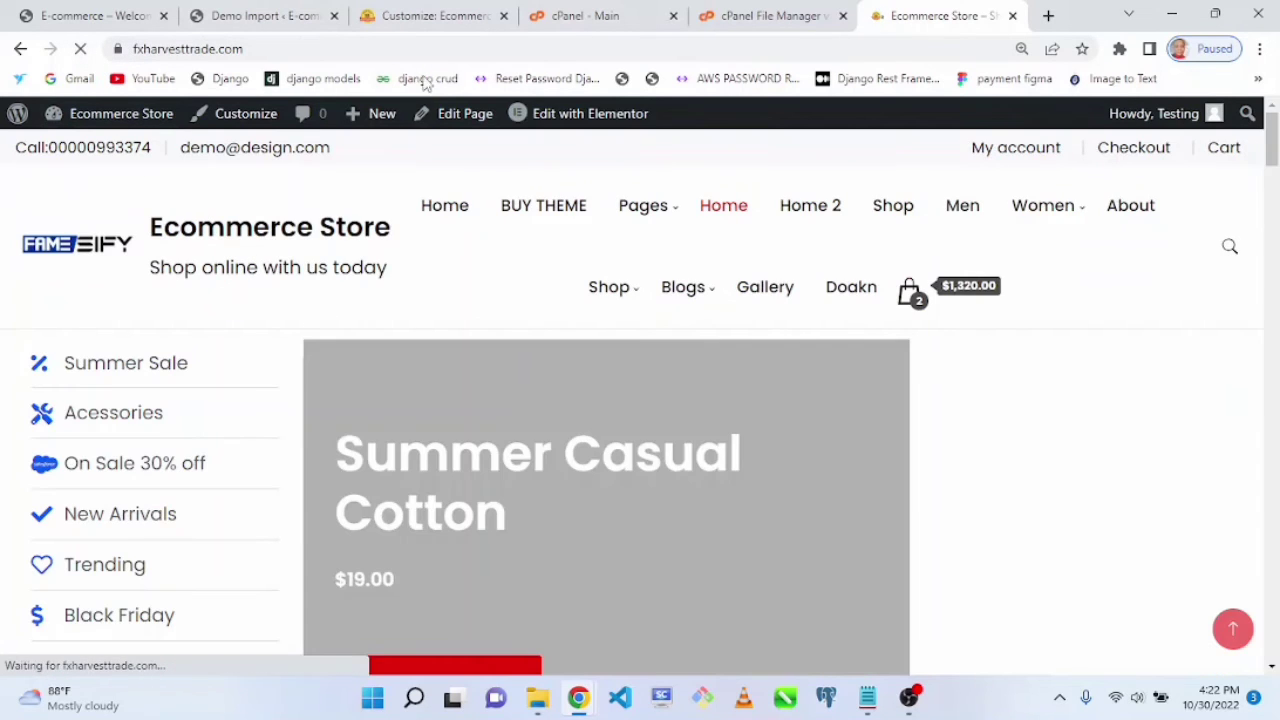
{"action": "left_click", "coordinate": [440, 15]}
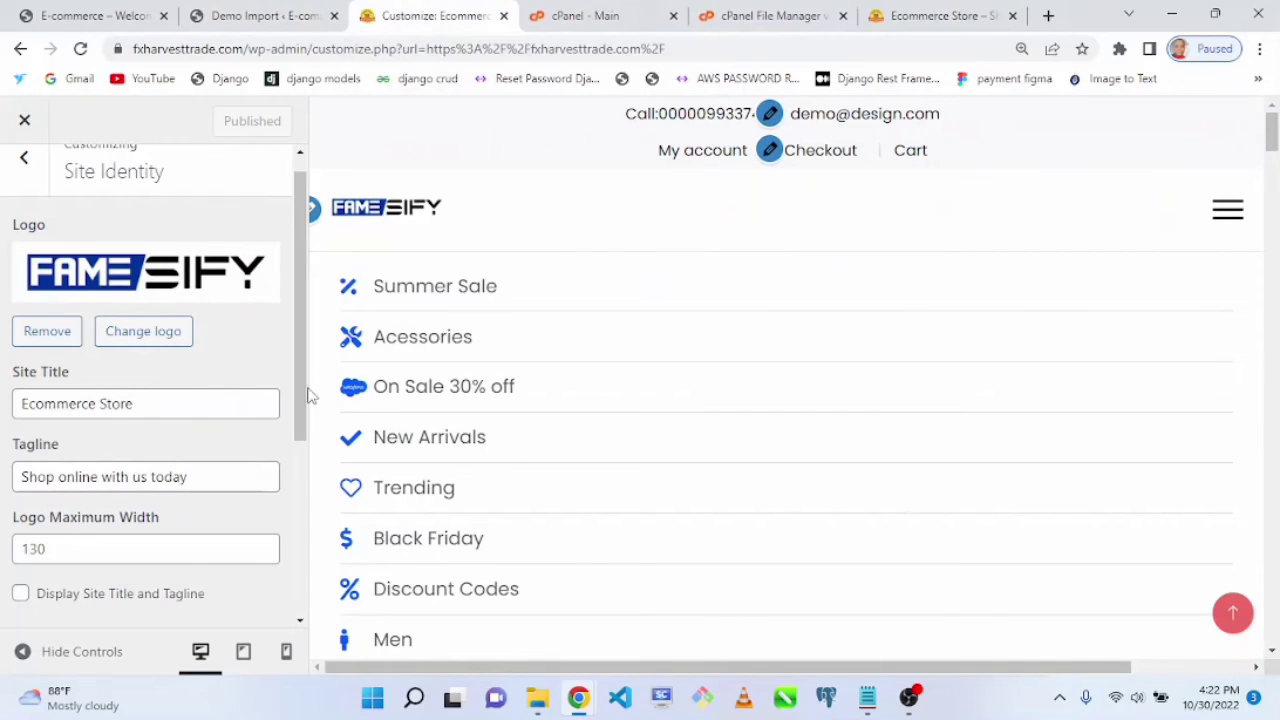
Step: Set the logo maximum width to 250
{"action": "left_click_drag", "start_coordinate": [304, 398], "coordinate": [307, 428]}
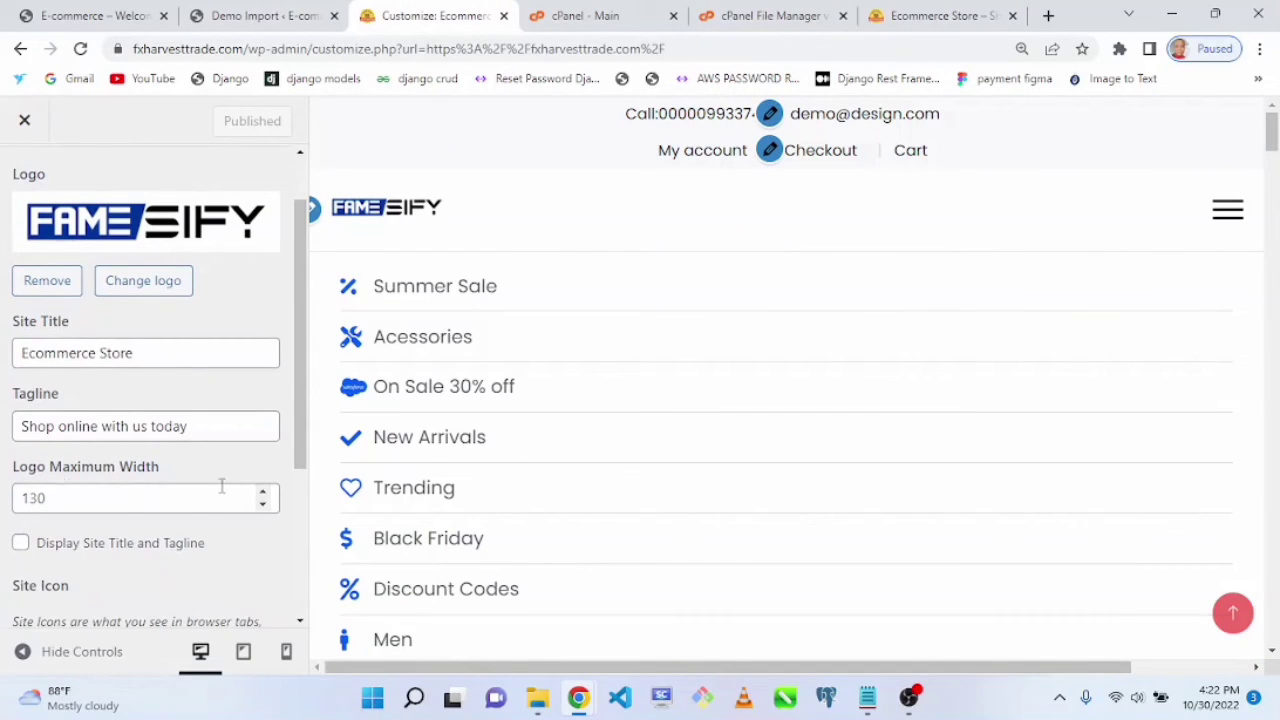
{"action": "left_click", "coordinate": [264, 493]}
{"action": "left_click", "coordinate": [264, 493]}
{"action": "left_click", "coordinate": [264, 493]}
{"action": "left_click", "coordinate": [264, 493]}
{"action": "left_click", "coordinate": [264, 493]}
{"action": "left_click", "coordinate": [264, 493]}
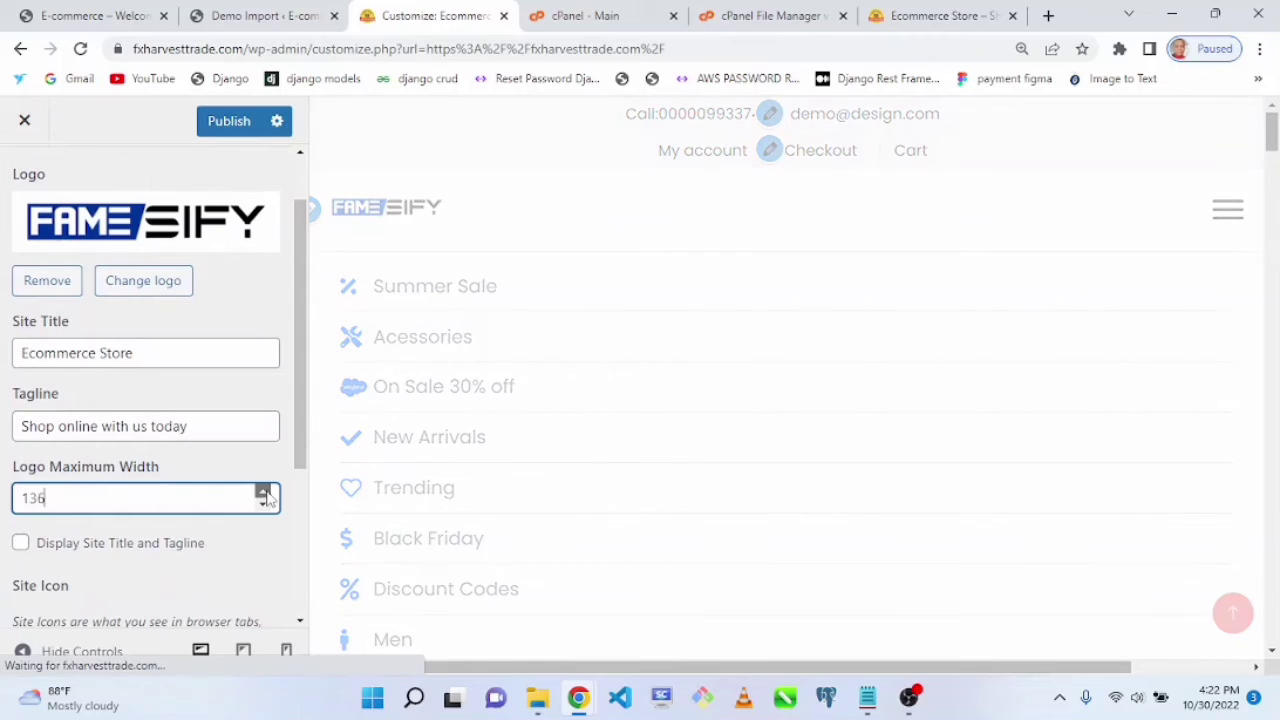
{"action": "left_click", "coordinate": [264, 493]}
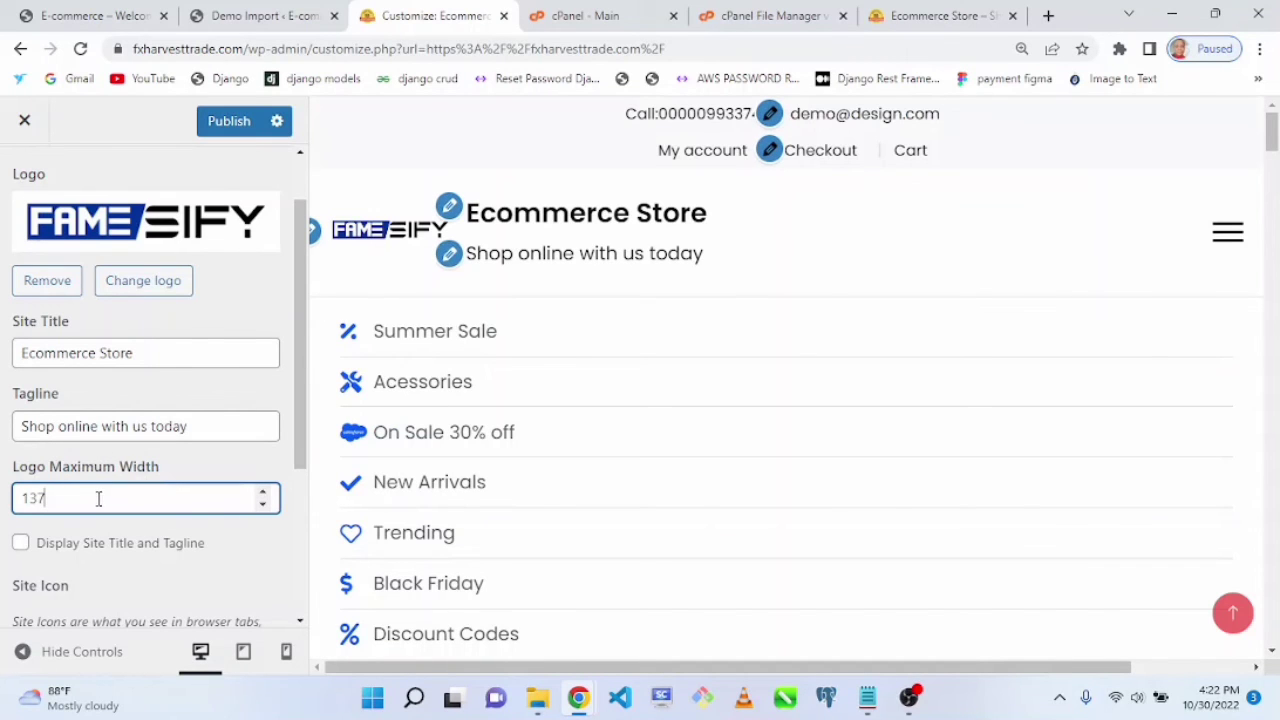
{"action": "left_click_drag", "start_coordinate": [98, 498], "coordinate": [5, 497]}
{"action": "type", "text": "200"}
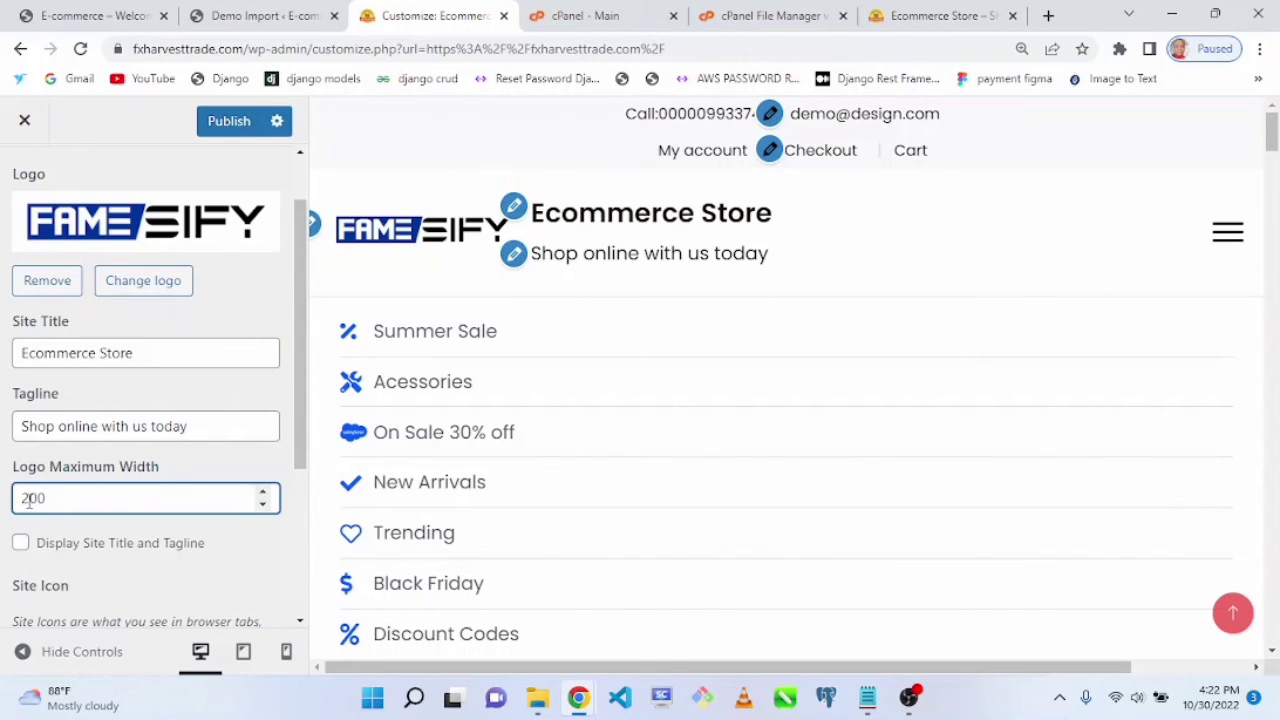
{"action": "type", "text": "50"}
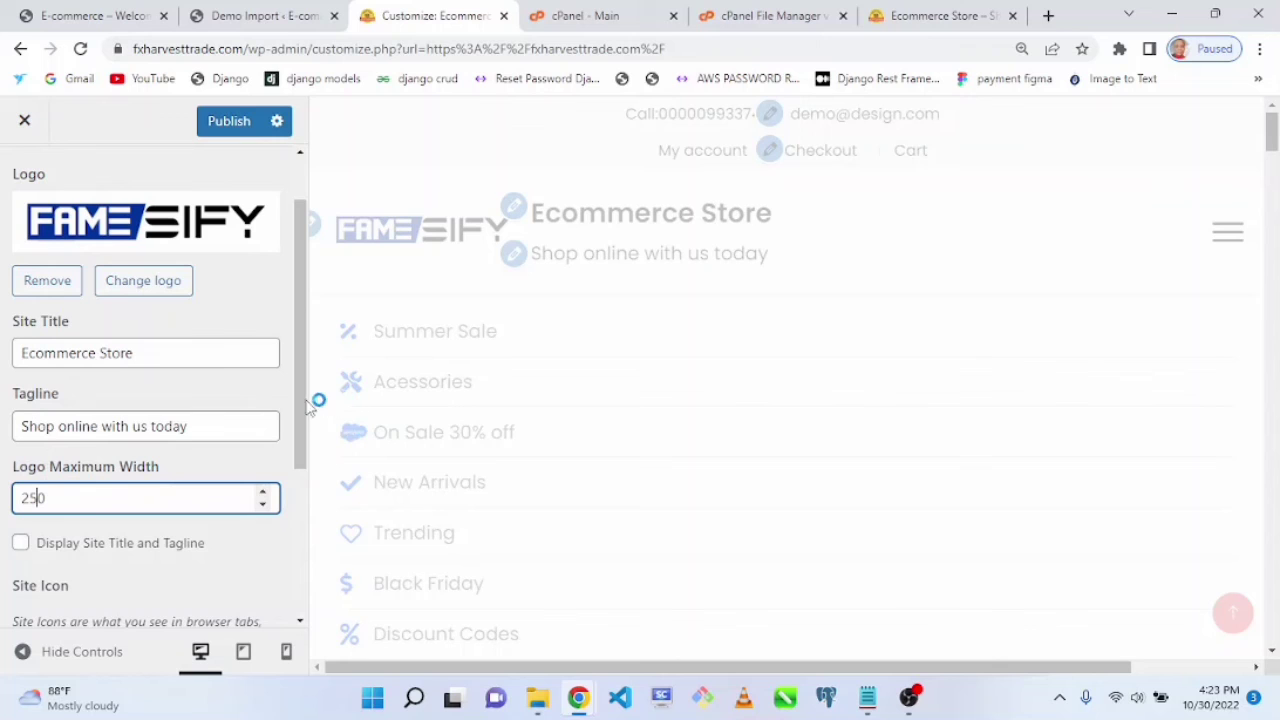
Step: Hide the site title and tagline again and publish the changes
{"action": "left_click_drag", "start_coordinate": [298, 406], "coordinate": [298, 432]}
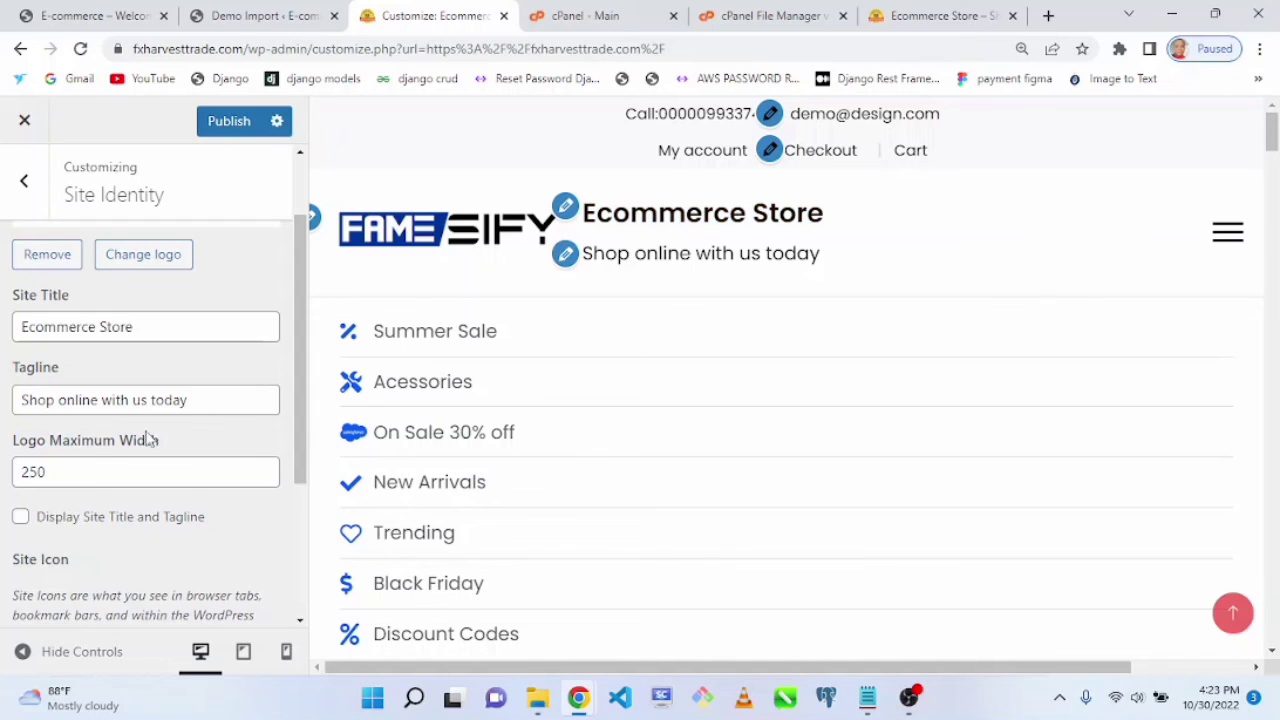
{"action": "left_click", "coordinate": [22, 521]}
{"action": "left_click", "coordinate": [229, 125]}
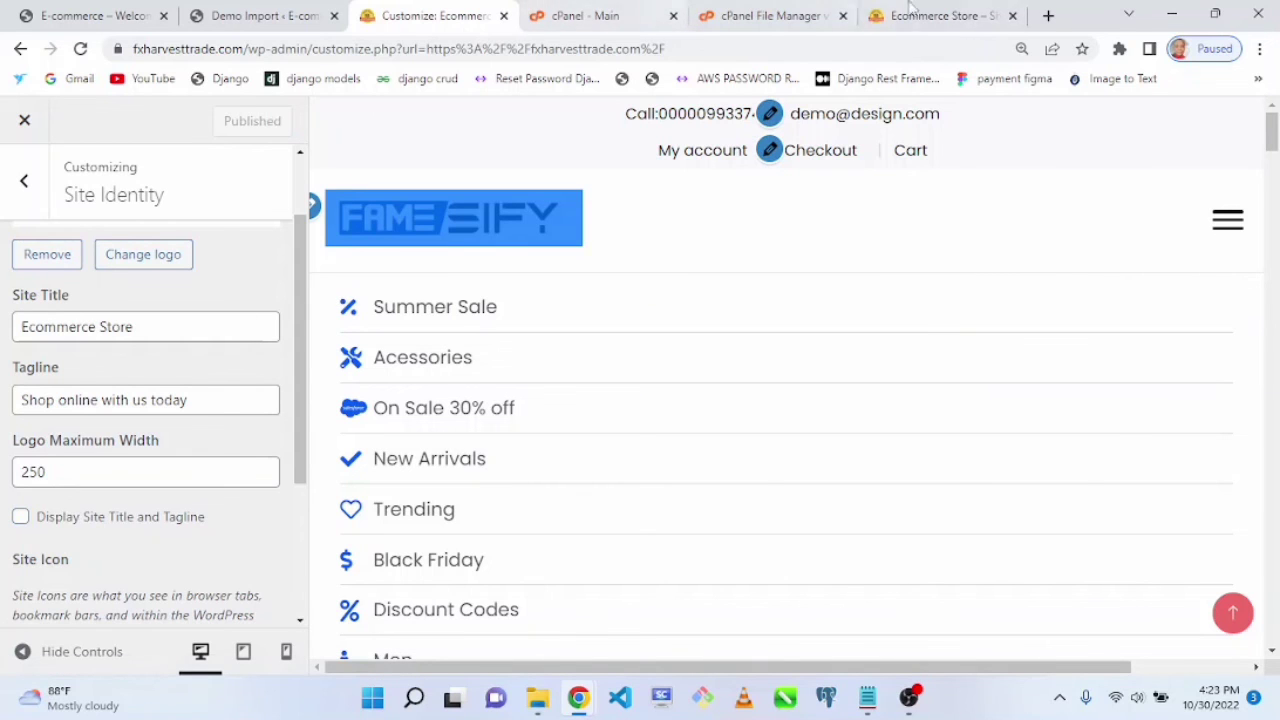
Step: Reload the live site tab to check the header, then return to the Customizer
{"action": "left_click", "coordinate": [940, 15]}
{"action": "key", "text": "F5"}
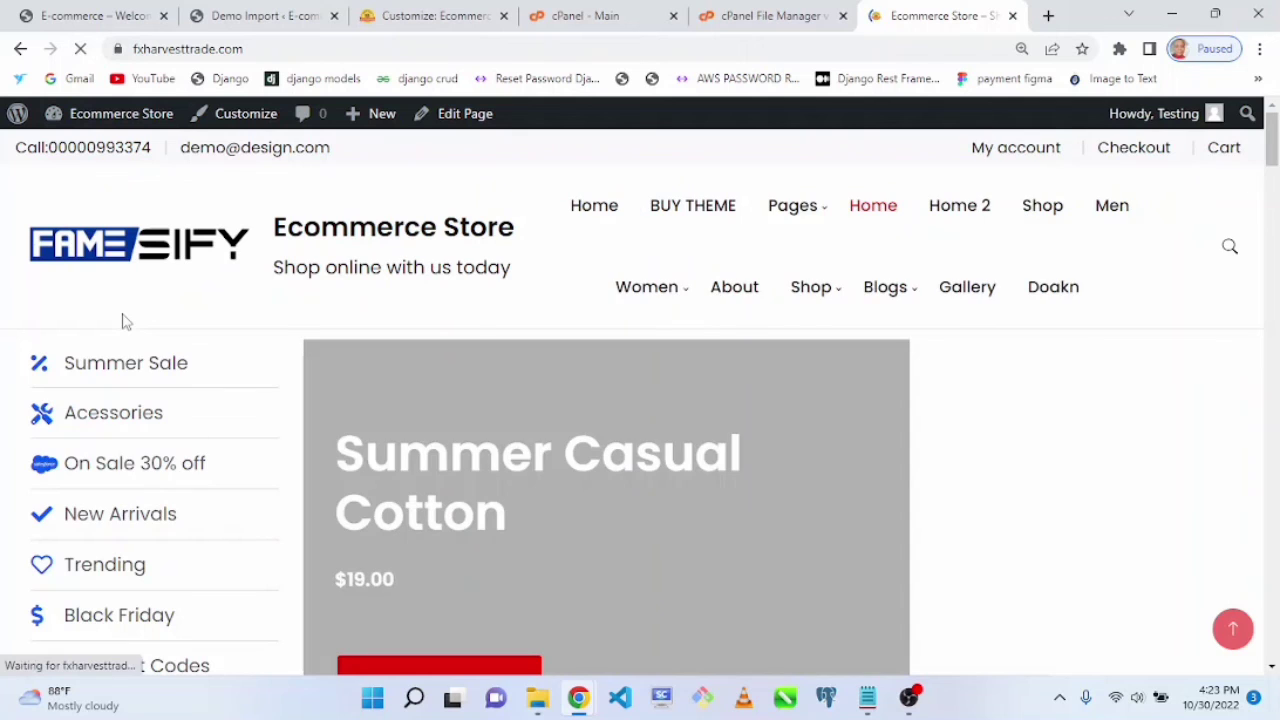
{"action": "left_click", "coordinate": [765, 14]}
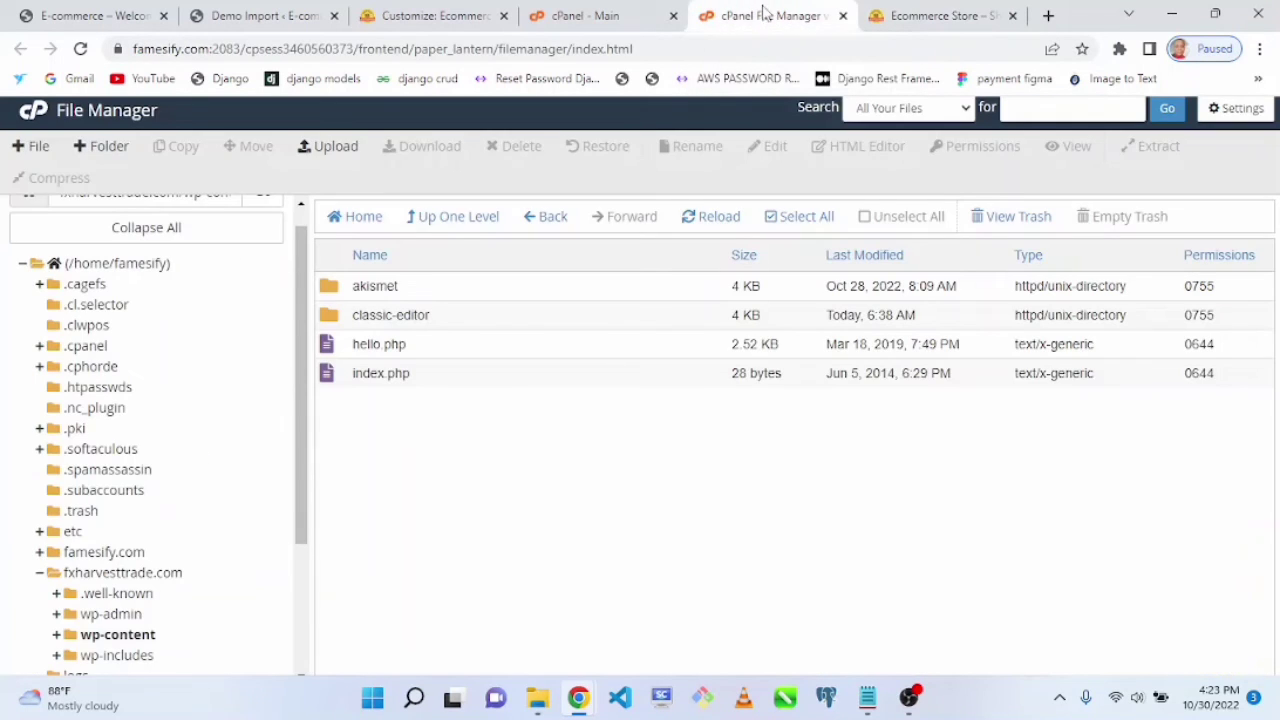
{"action": "left_click", "coordinate": [430, 15]}
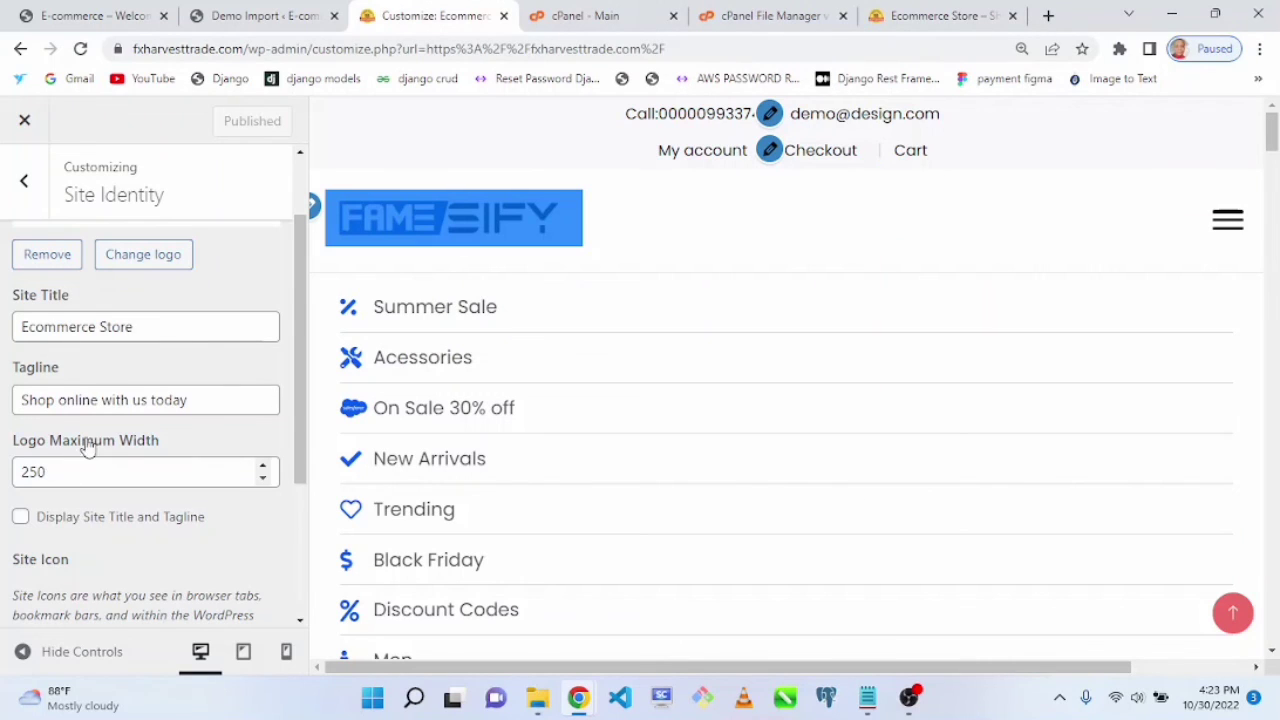
Step: Clear the Site Title and Tagline fields and publish the changes
{"action": "left_click_drag", "start_coordinate": [171, 326], "coordinate": [5, 345]}
{"action": "key", "text": "BackSpace"}
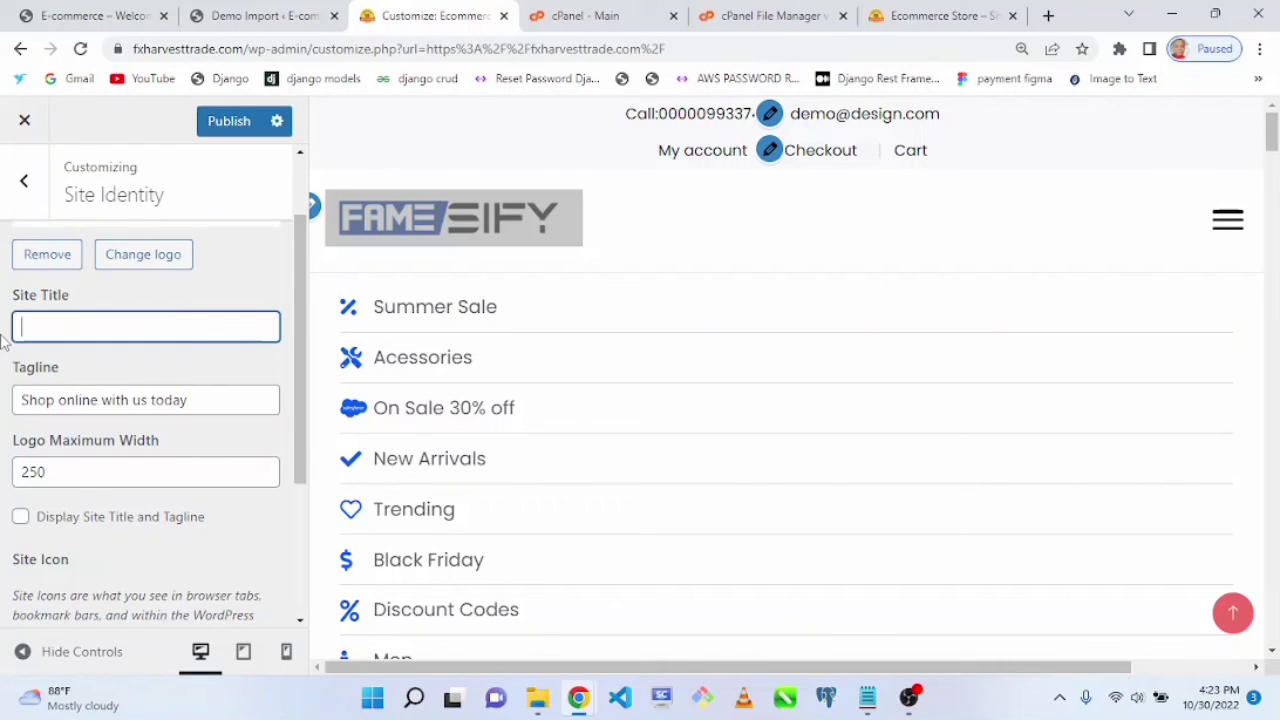
{"action": "left_click_drag", "start_coordinate": [205, 388], "coordinate": [5, 418]}
{"action": "key", "text": "BackSpace"}
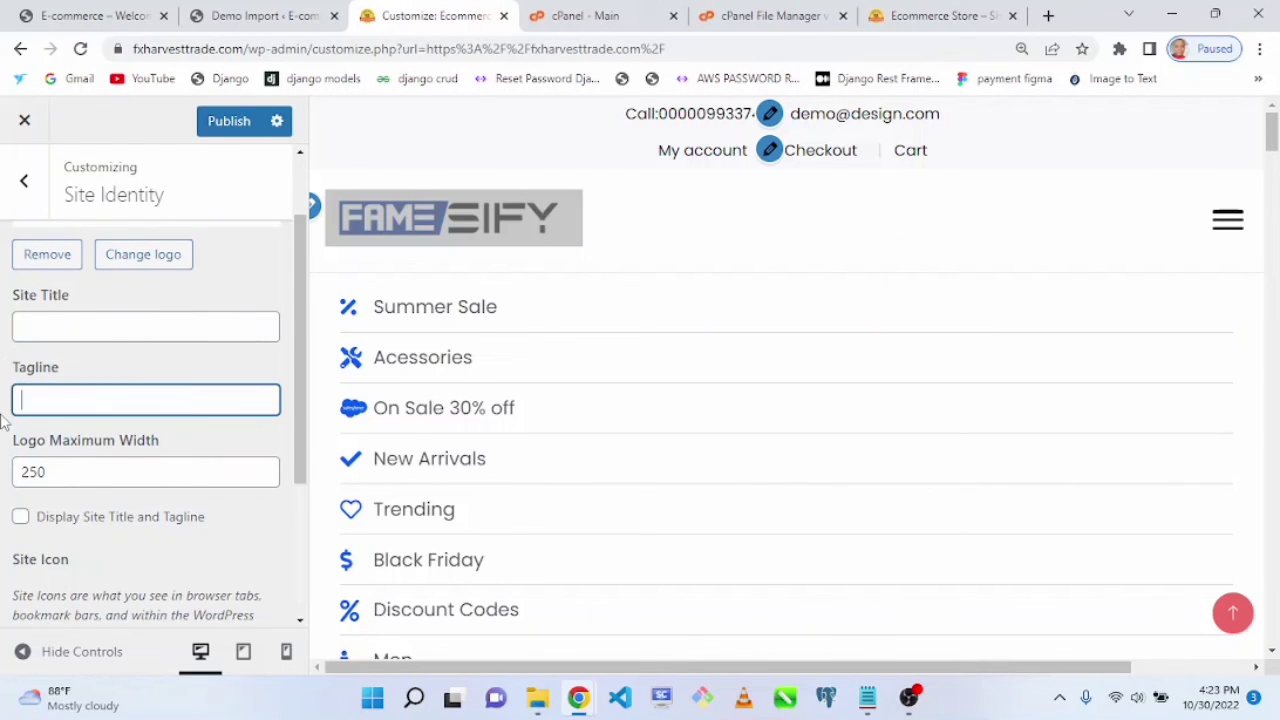
{"action": "left_click", "coordinate": [230, 122]}
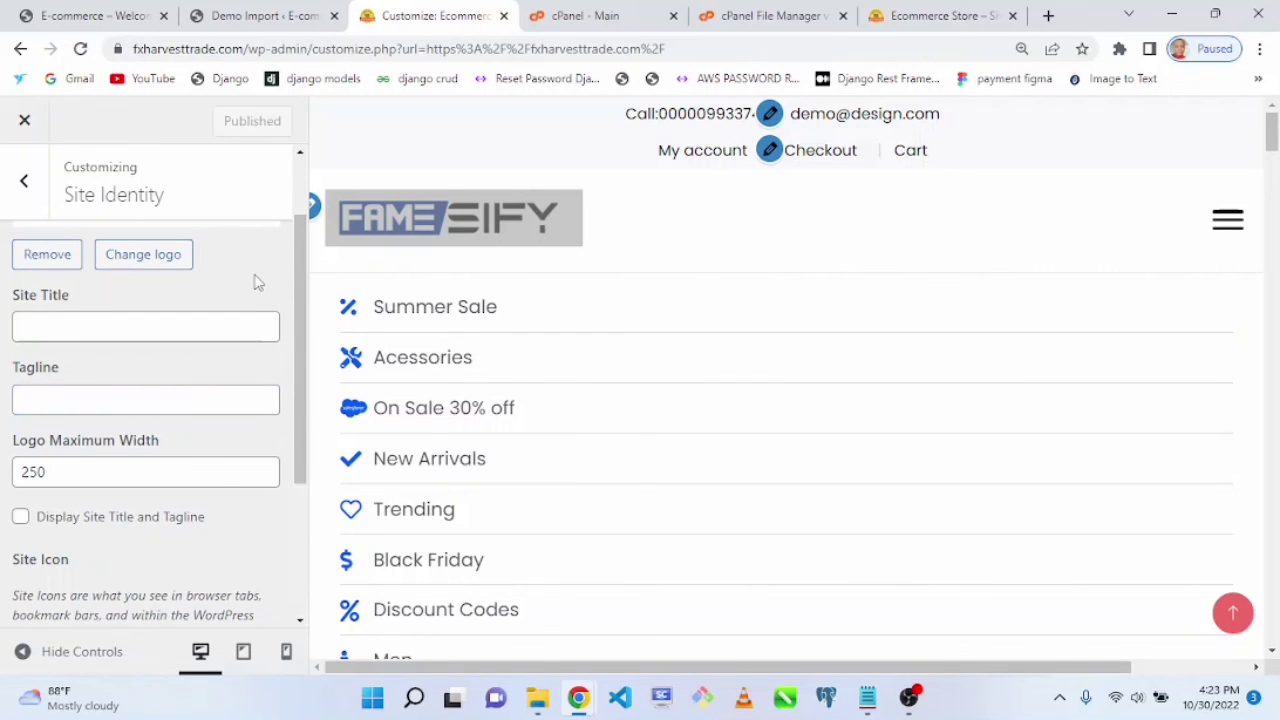
Step: Reload the live site tab to review the header without title and tagline
{"action": "left_click", "coordinate": [945, 14]}
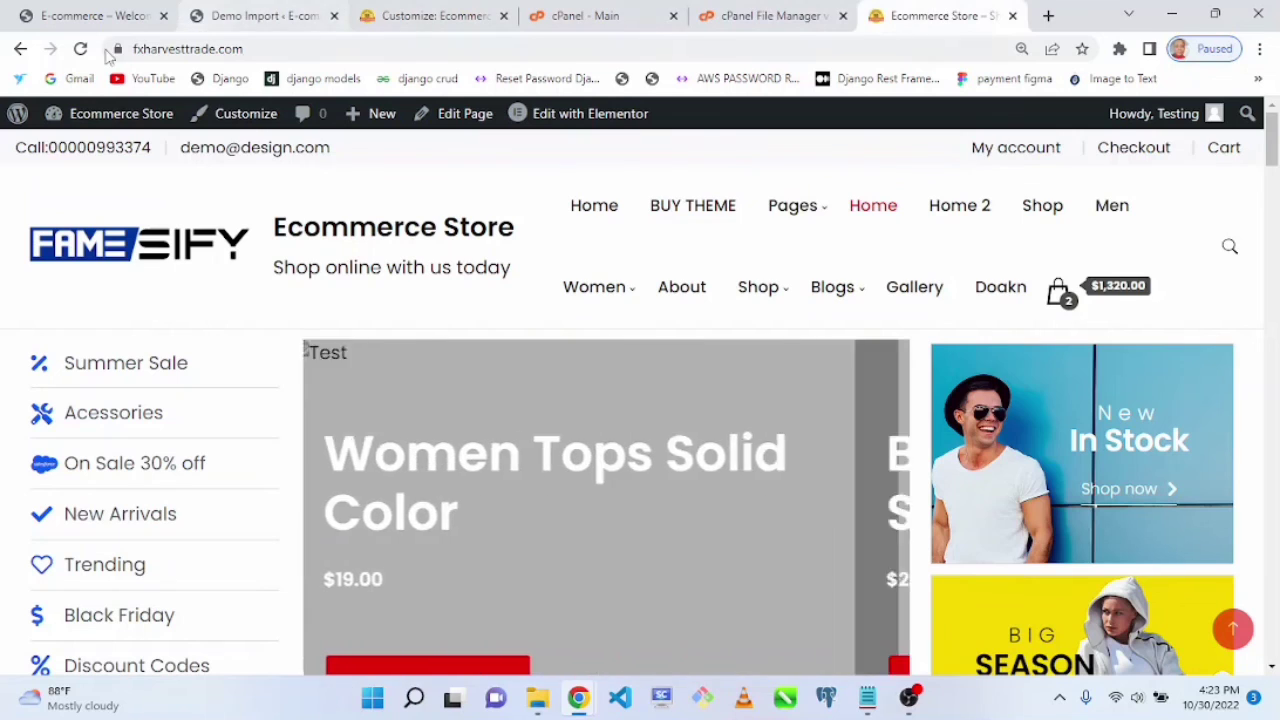
{"action": "left_click", "coordinate": [80, 50]}
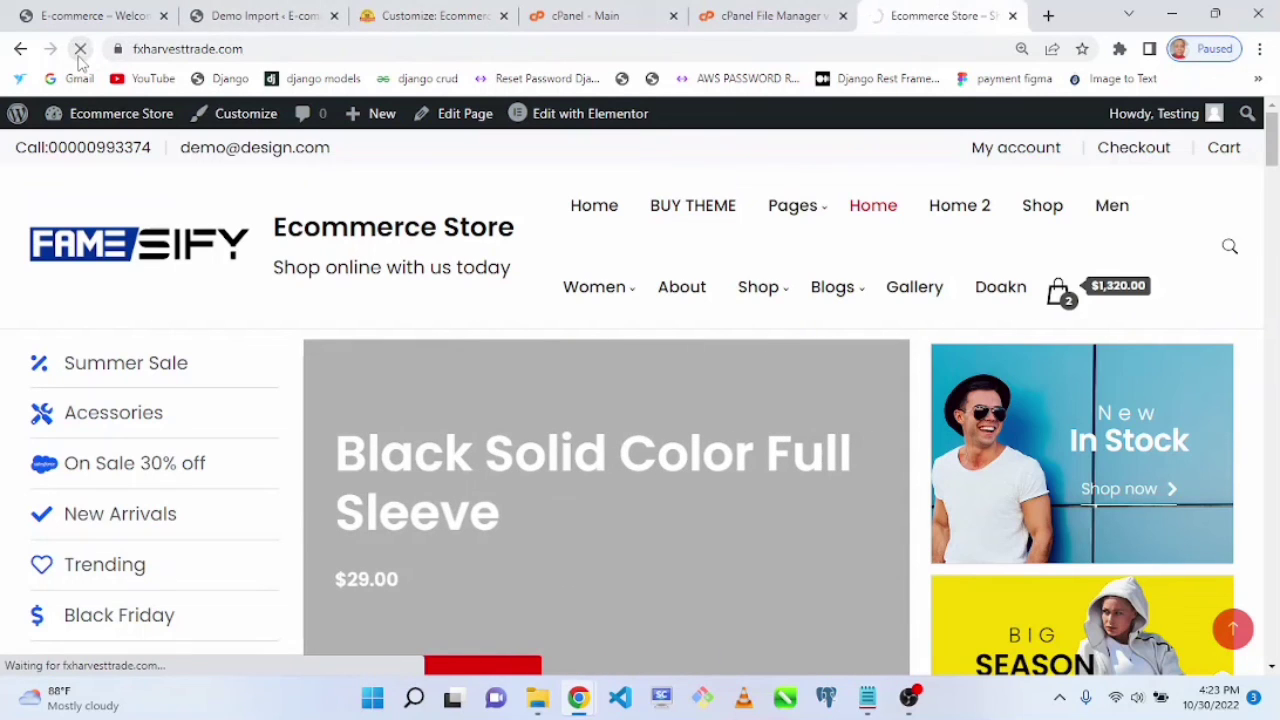